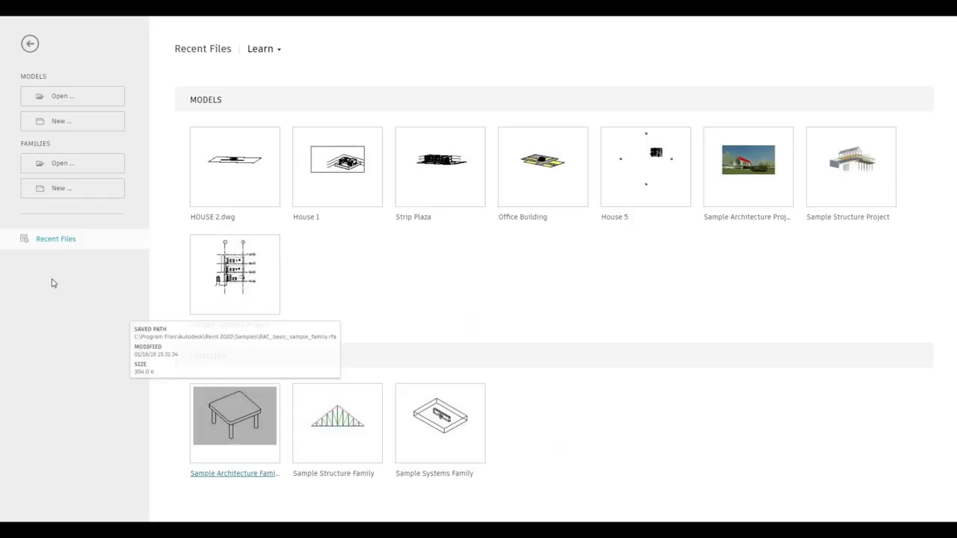
- Create a new project from the Architectural Template
click(58, 124)
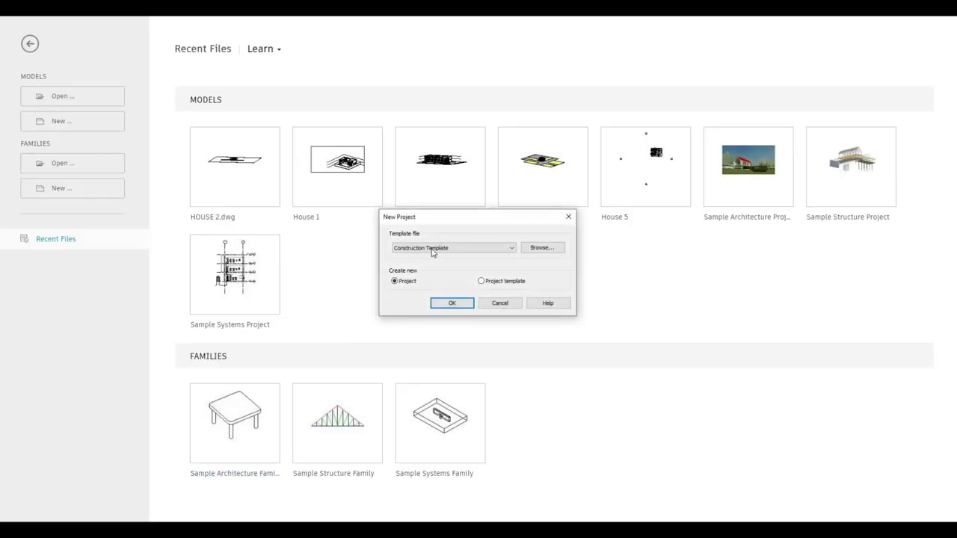
click(431, 253)
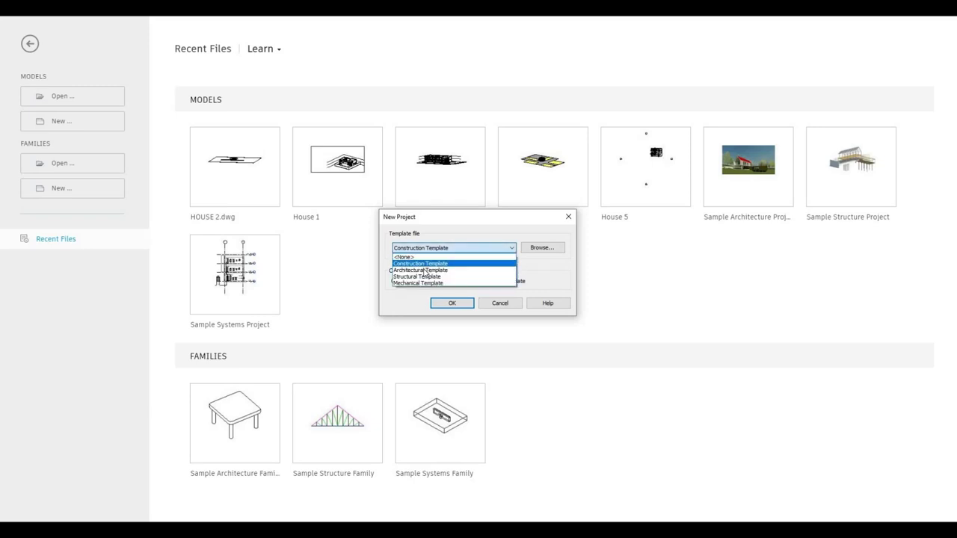
click(425, 271)
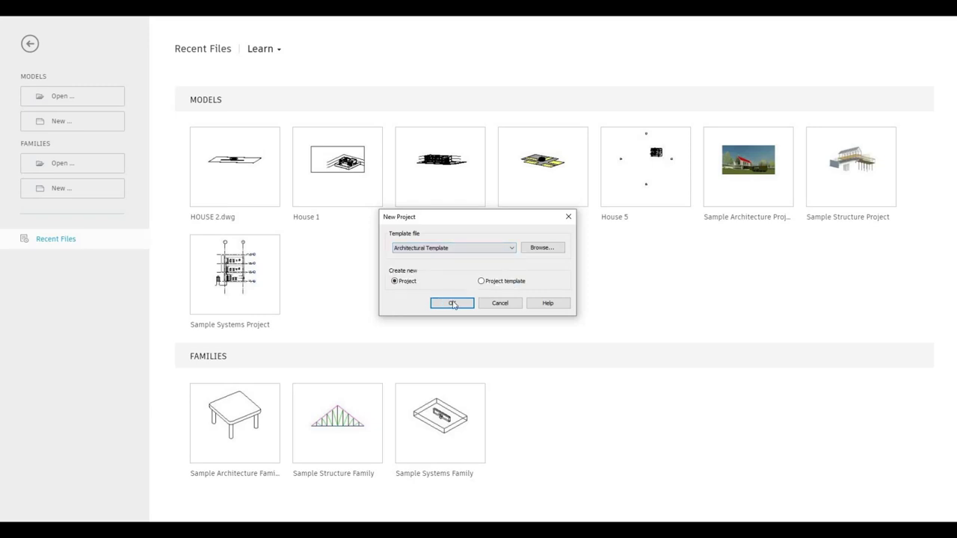
click(452, 303)
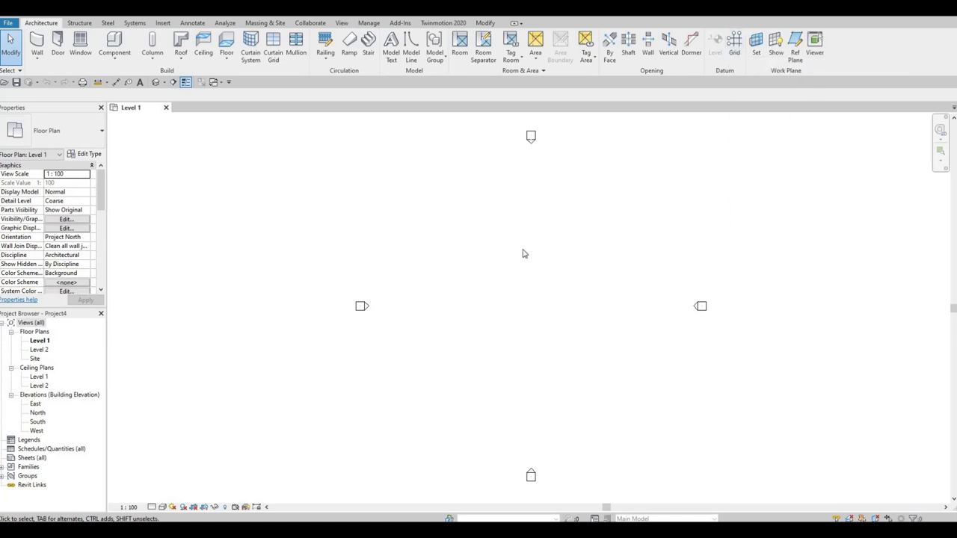
- Draw a vertical grid line between the elevation markers, left of centre, with its bubble at the upper end
key(g)
key(r)
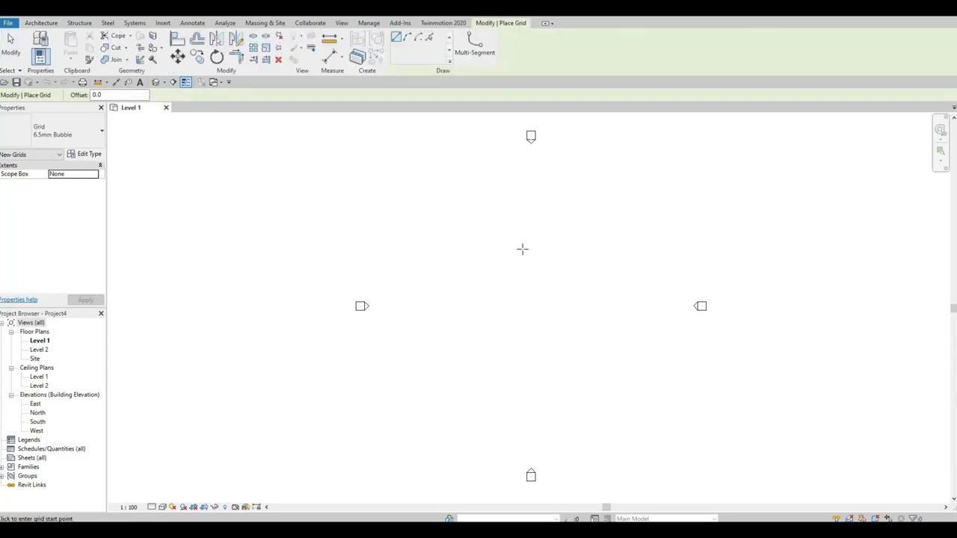
click(477, 370)
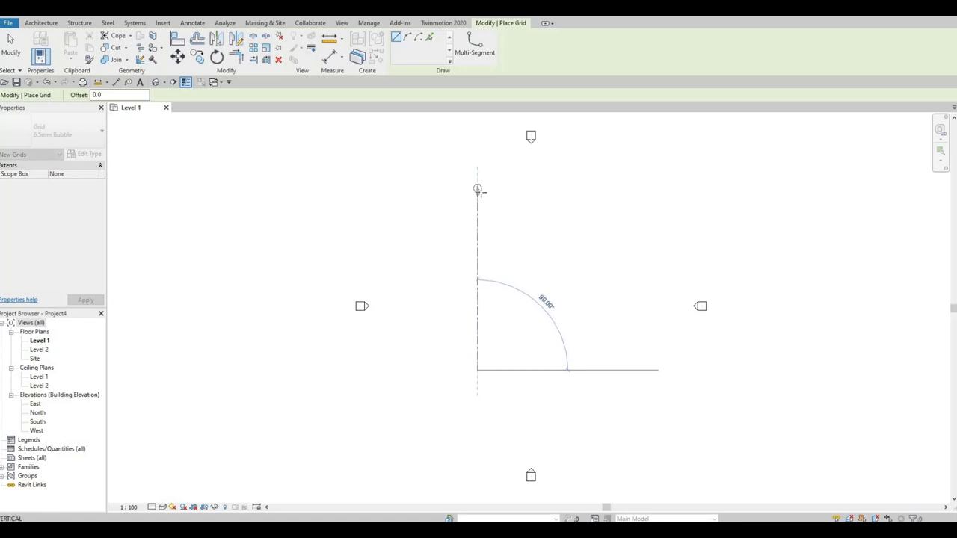
click(477, 189)
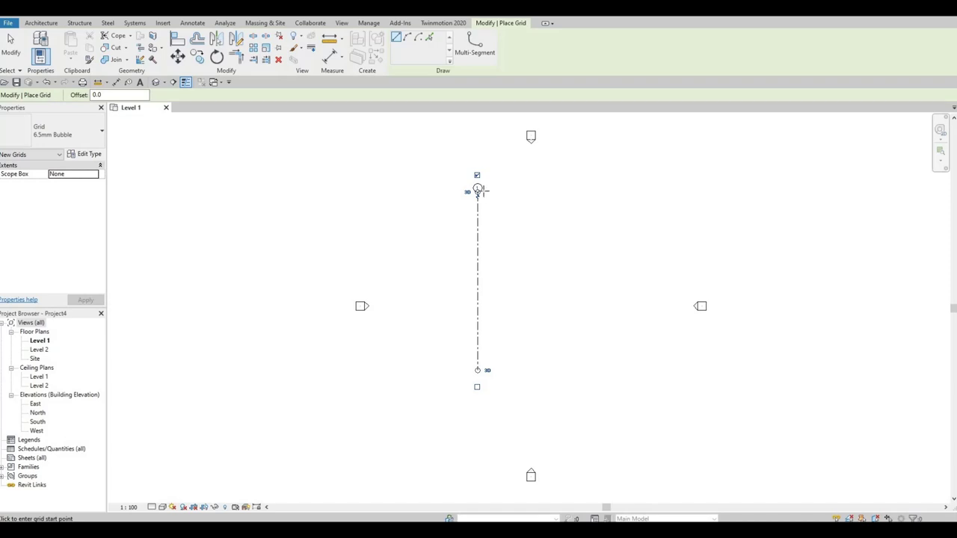
scroll(482, 191, up, 4)
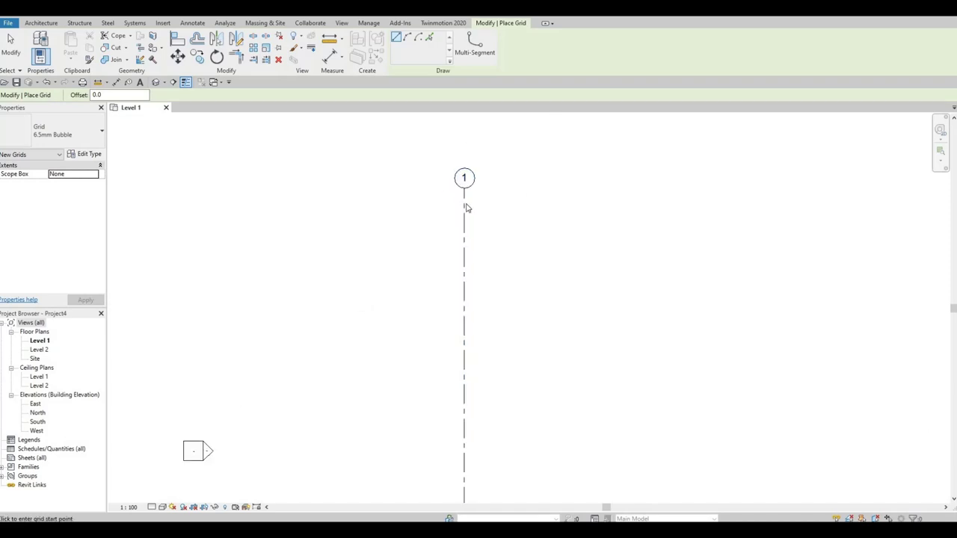
key(Escape)
key(Escape)
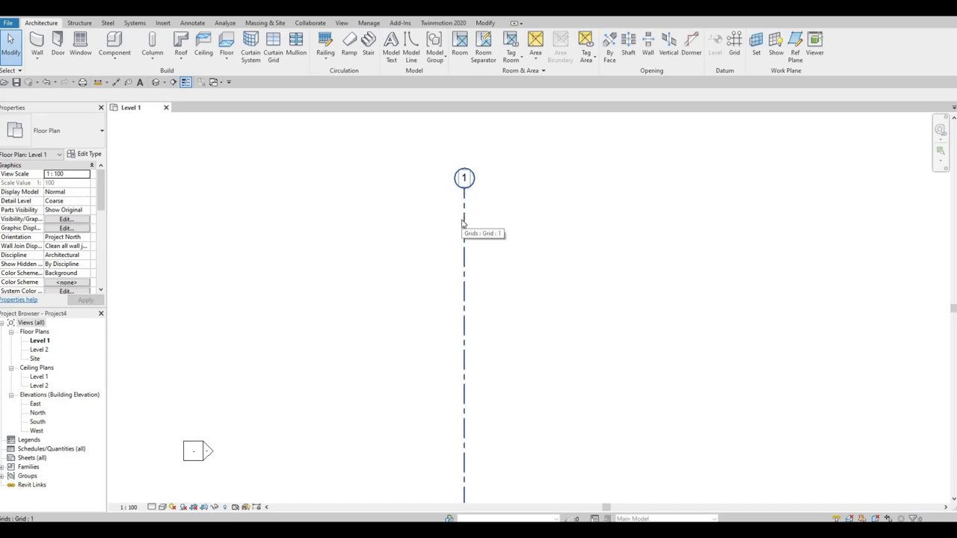
- Copy grid 1 with multiple copies enabled, placing the first copy 3500 to its right
click(462, 222)
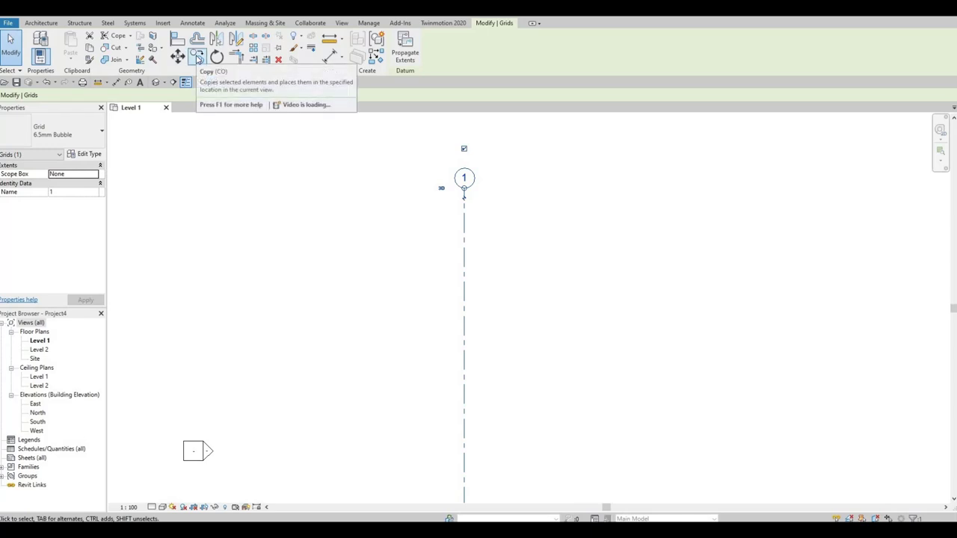
key(c)
key(o)
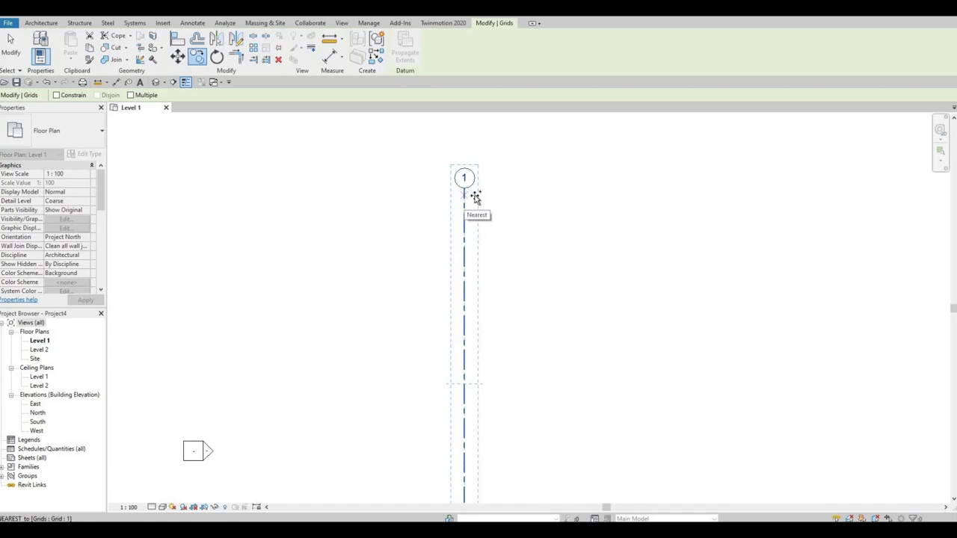
click(479, 196)
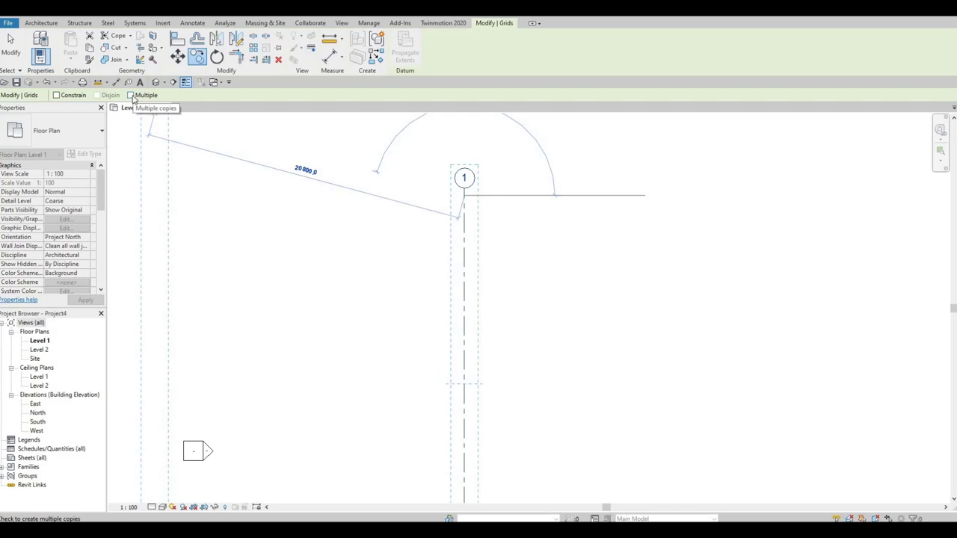
click(133, 98)
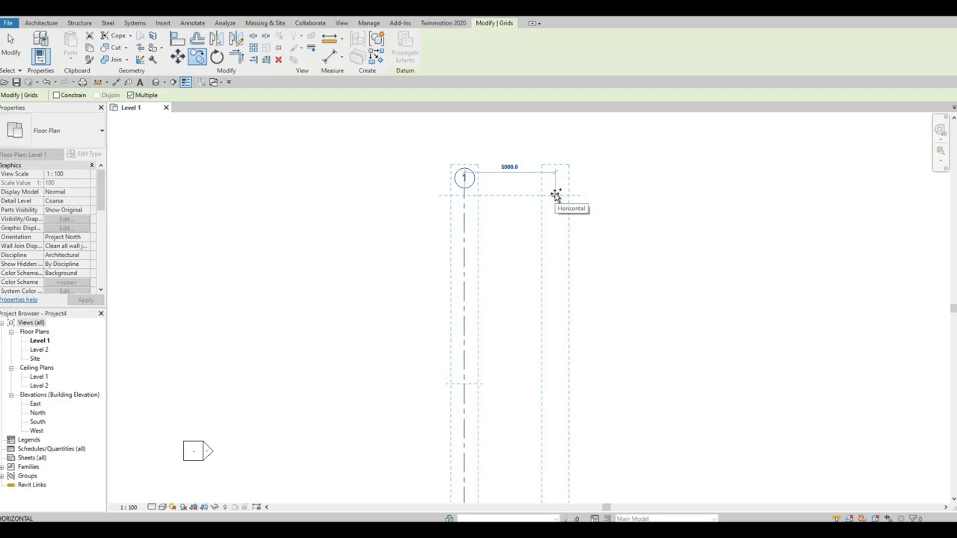
text(3500)
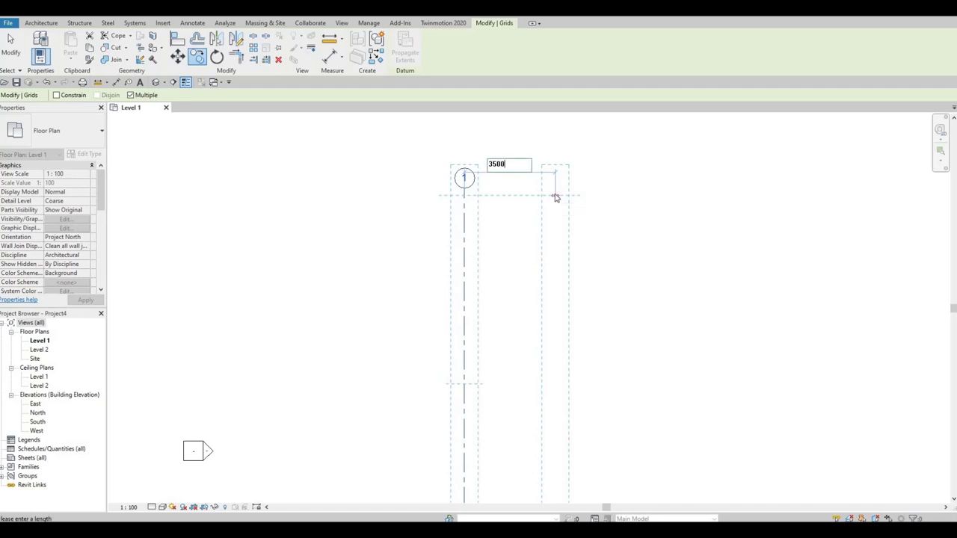
key(Return)
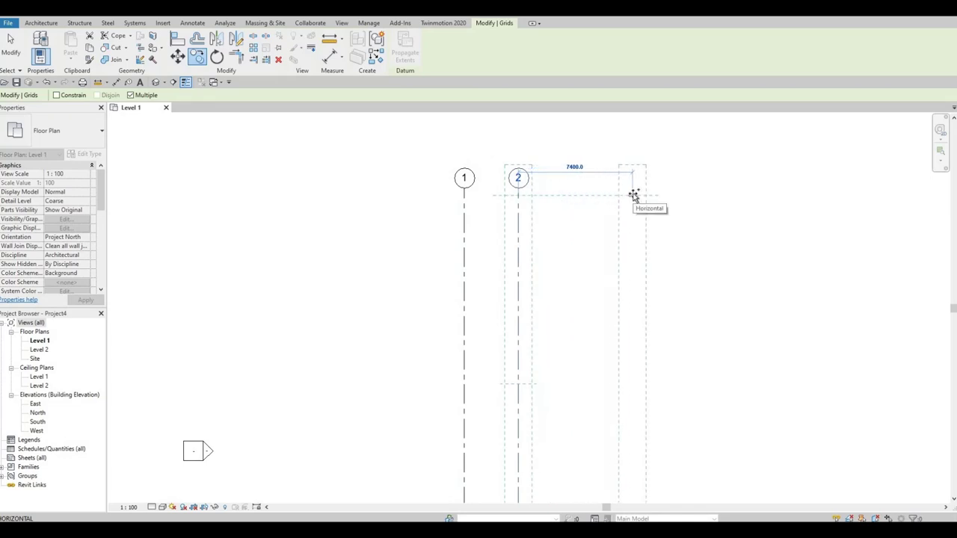
- Place another vertical grid copy 6500 to the right of grid 2 and finish copying
text(6500)
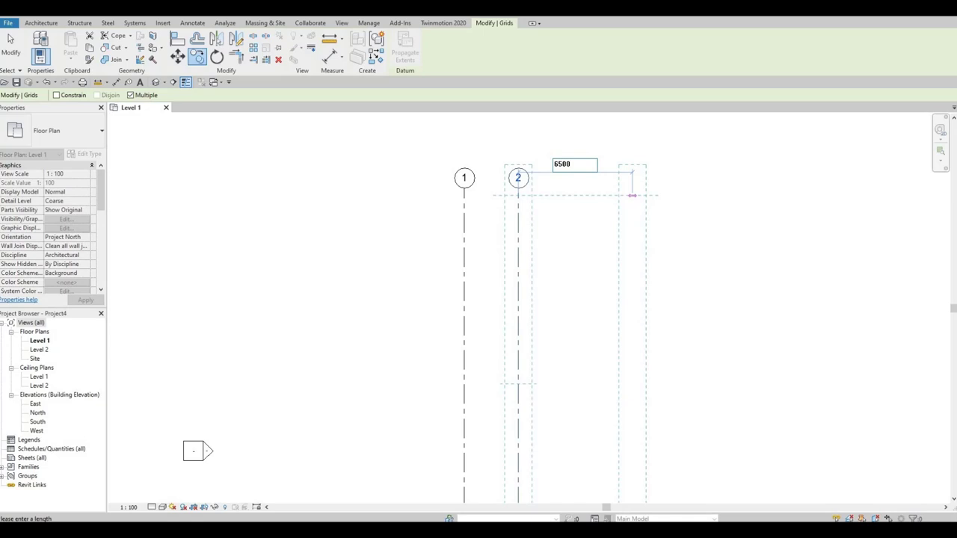
key(Return)
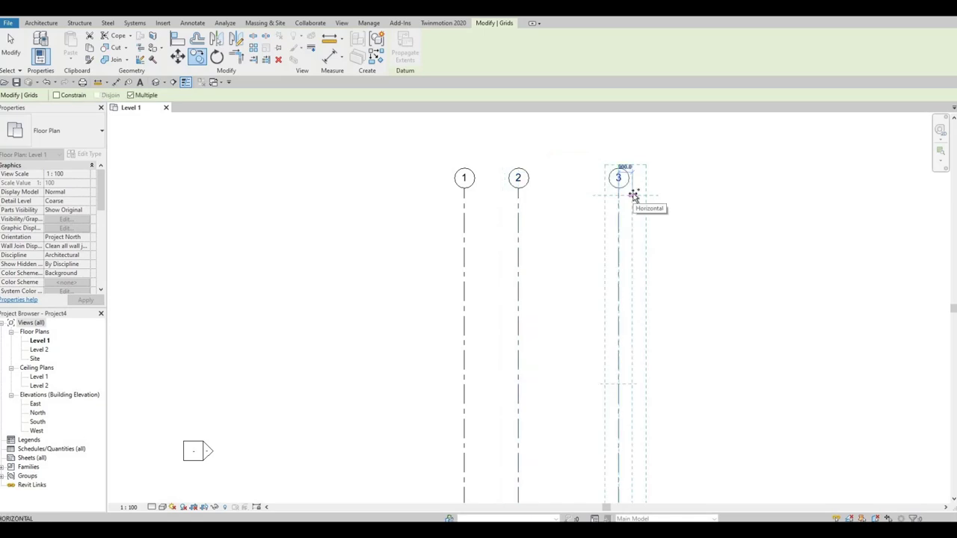
key(Escape)
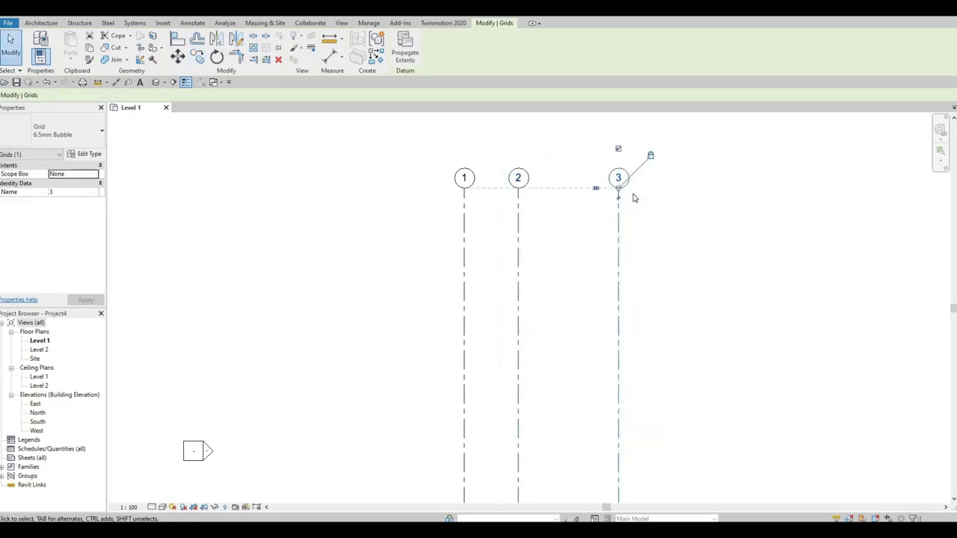
key(Escape)
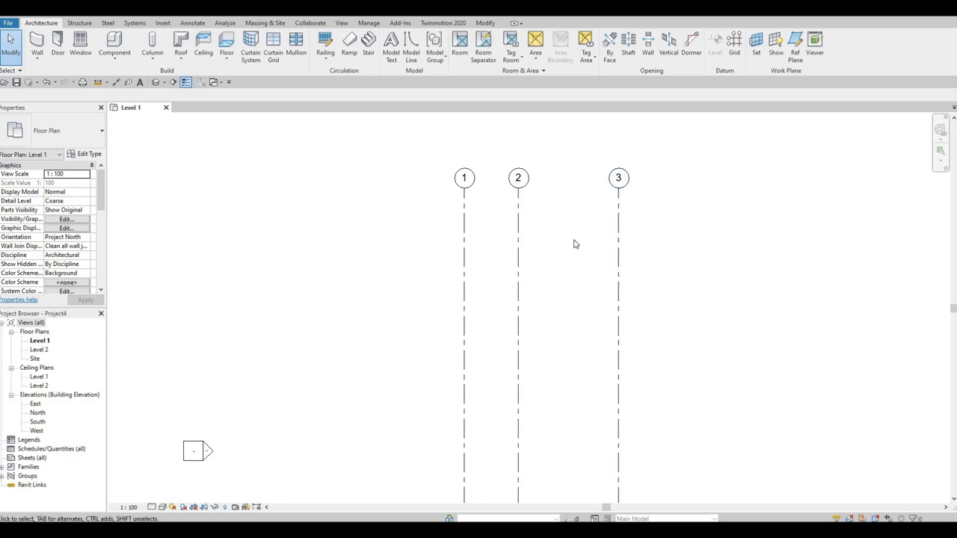
- Draw a horizontal grid line from right to left across the upper part of the three vertical grids
middle_drag(572, 244, 583, 257)
scroll(583, 257, down, 2)
key(F1)
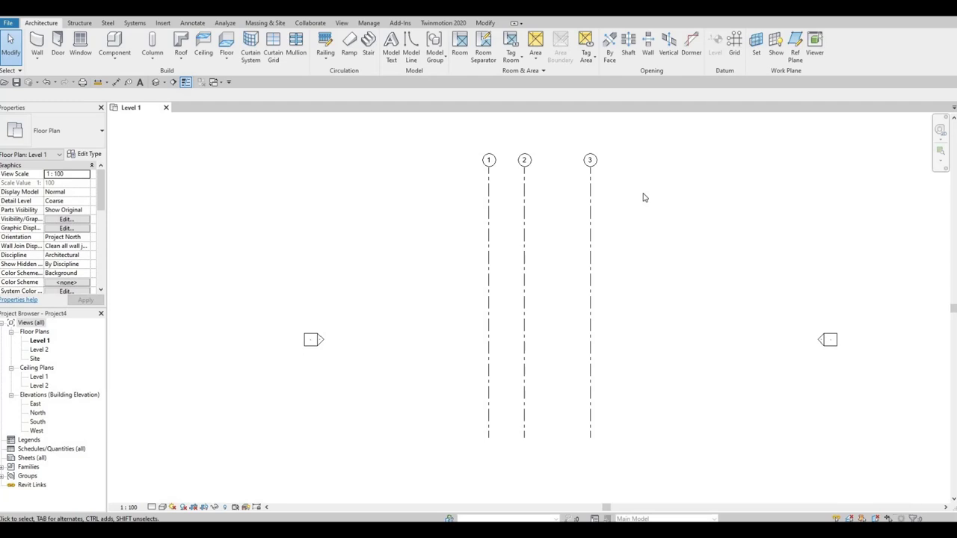
key(g)
key(r)
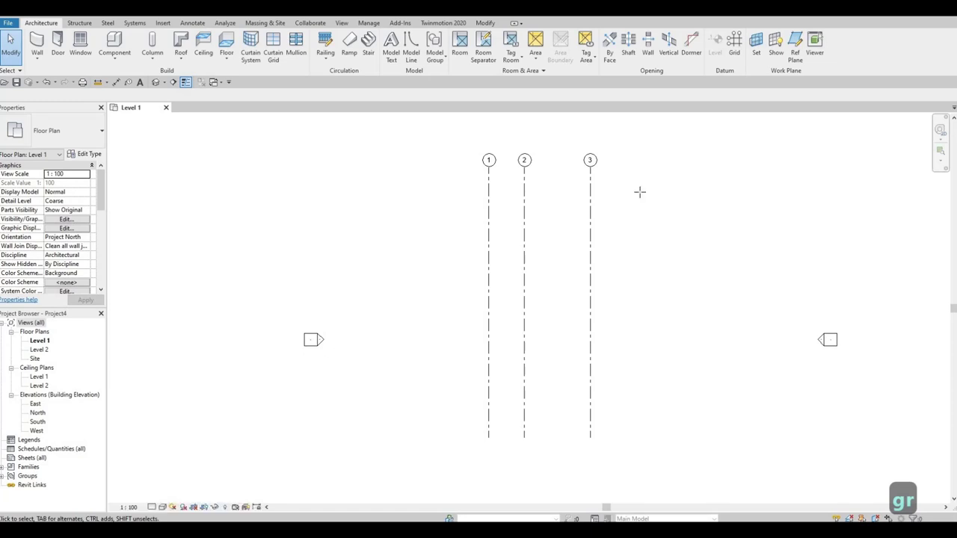
key(g)
key(r)
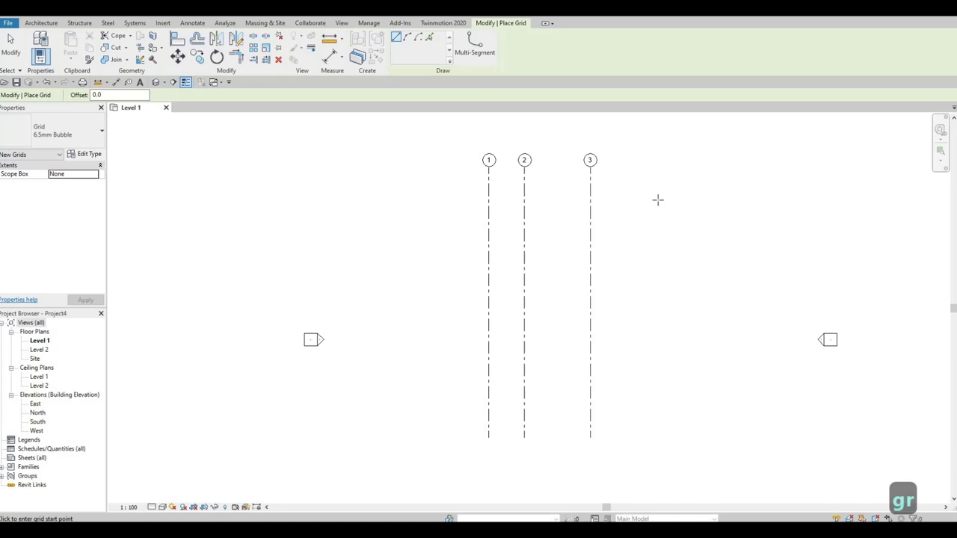
click(657, 200)
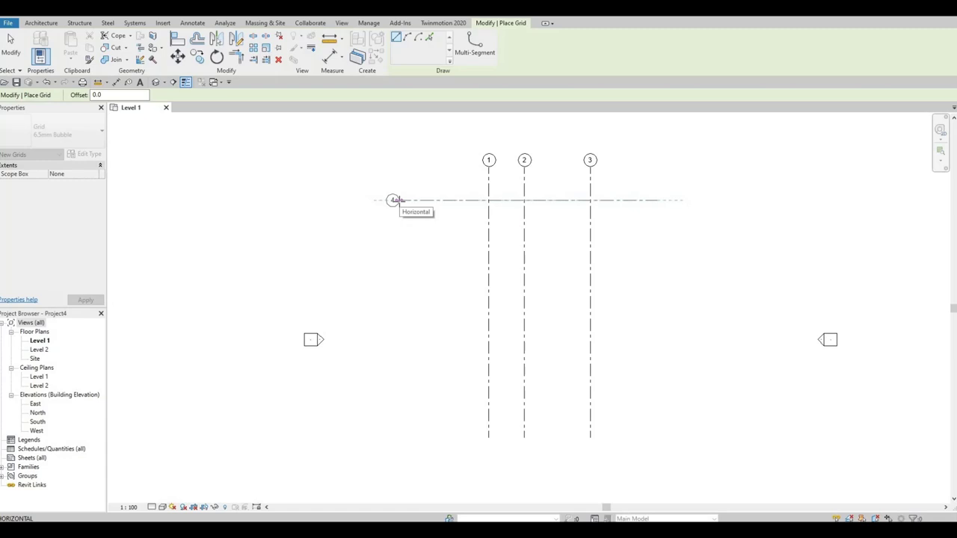
click(394, 200)
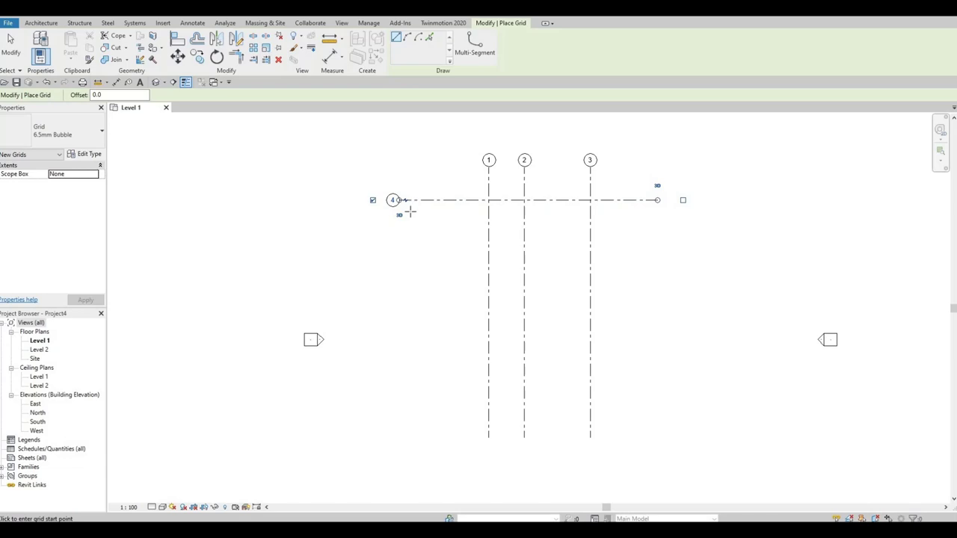
key(Escape)
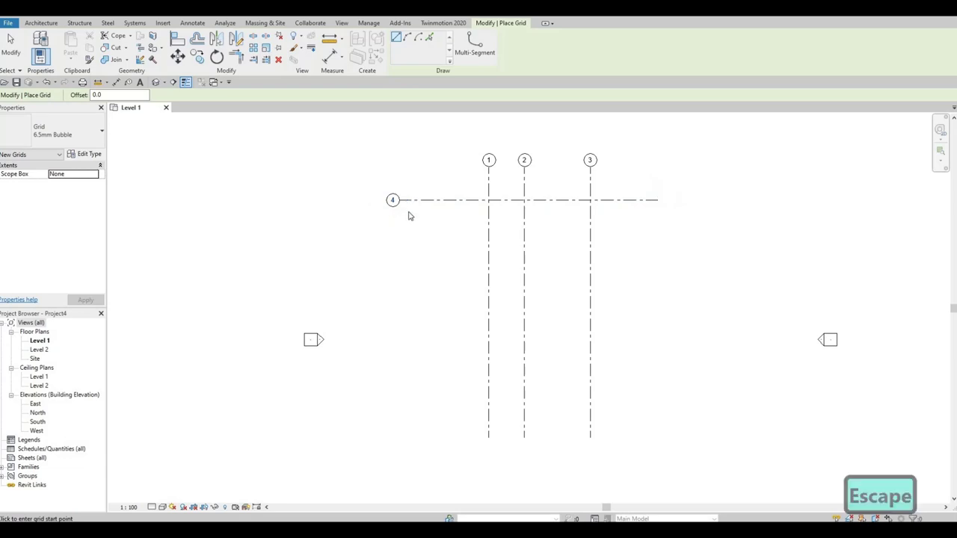
key(Escape)
- Rename the horizontal grid line as A
scroll(401, 207, up, 1)
scroll(401, 207, up, 2)
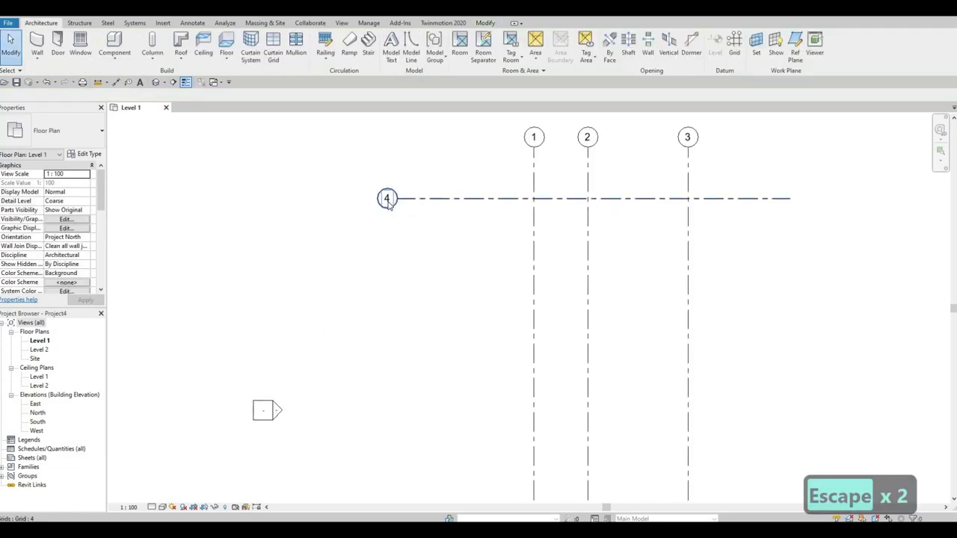
scroll(380, 200, up, 1)
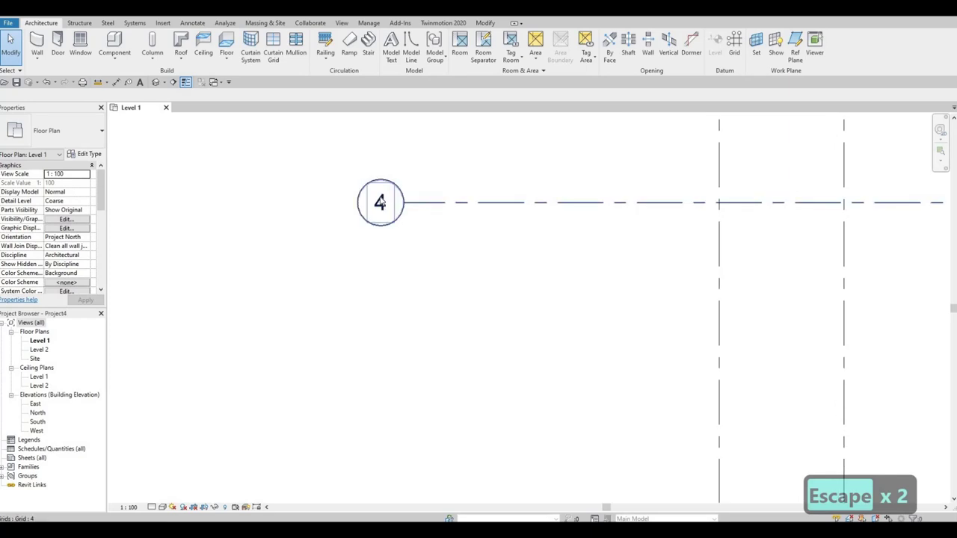
click(380, 200)
click(380, 202)
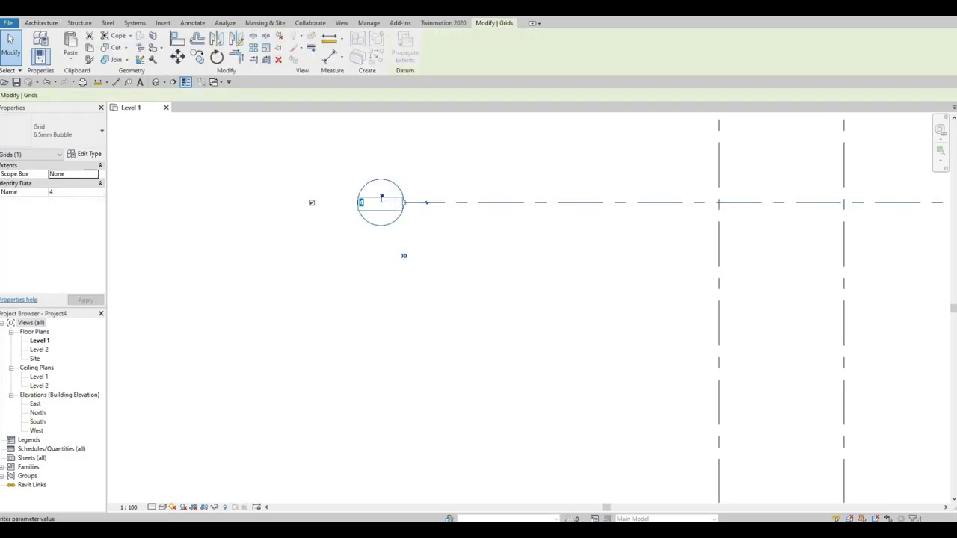
text(A)
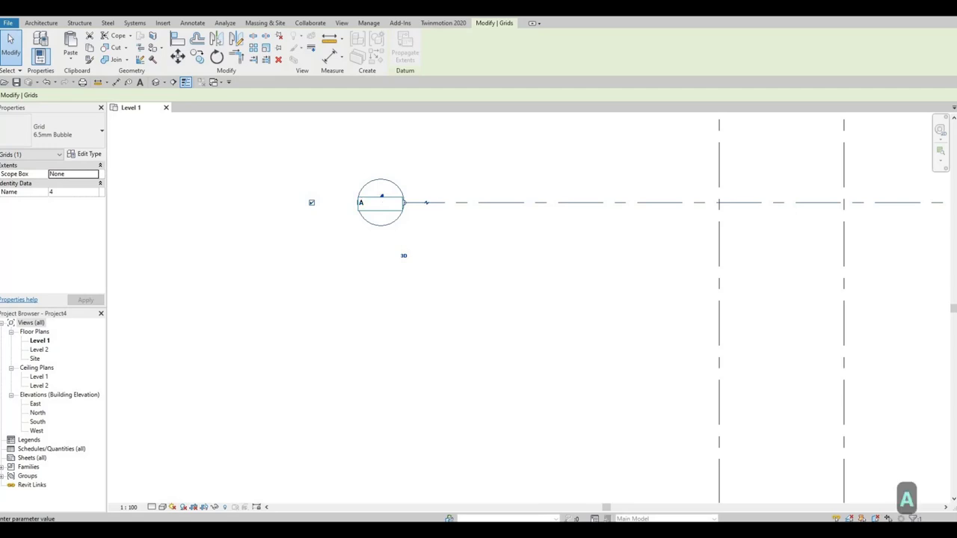
key(Return)
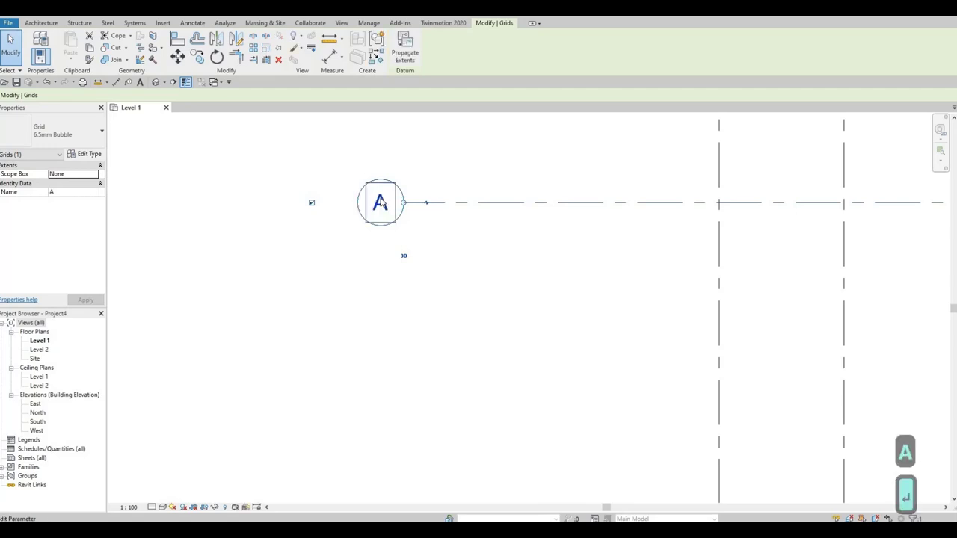
- Copy grid A straight down by 6500 with multiple copies enabled
scroll(448, 228, down, 5)
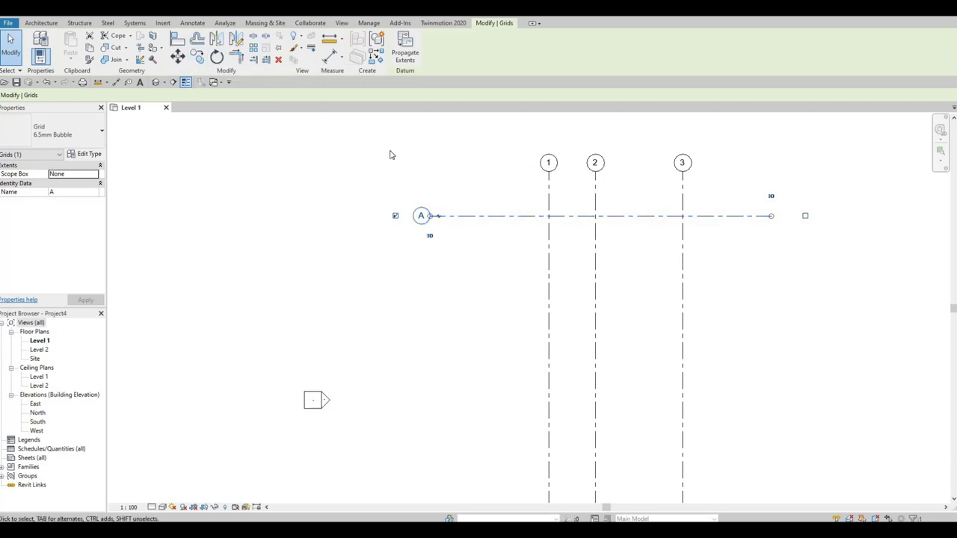
key(c)
key(o)
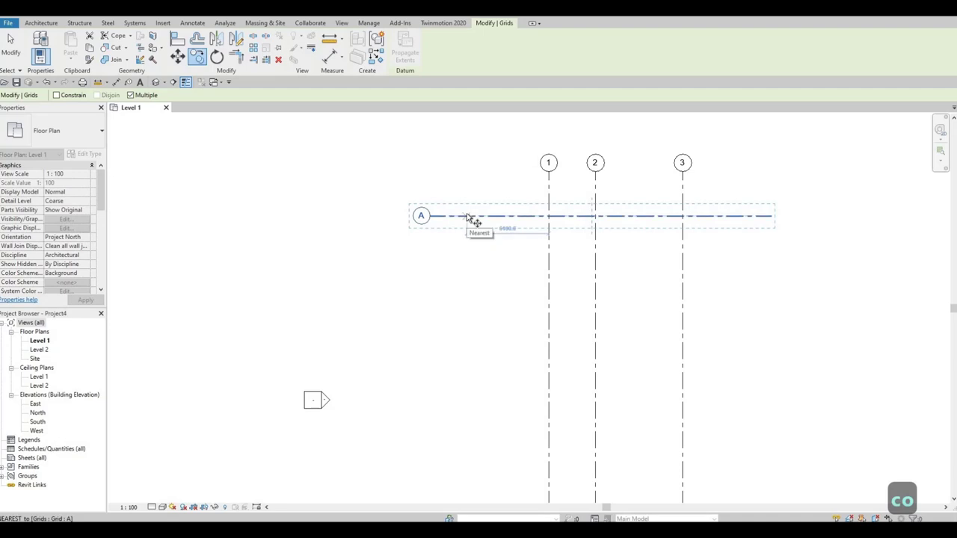
click(467, 217)
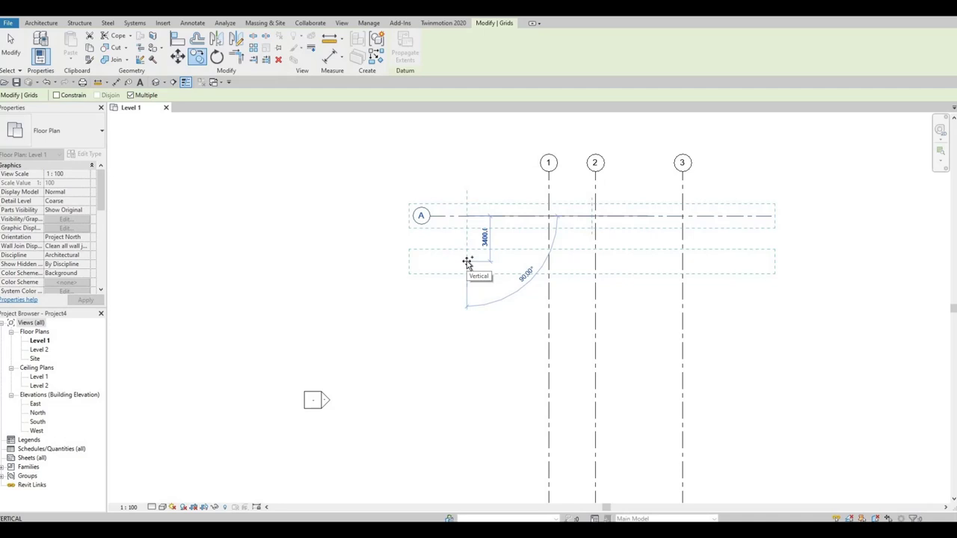
key(F1)
text(6500)
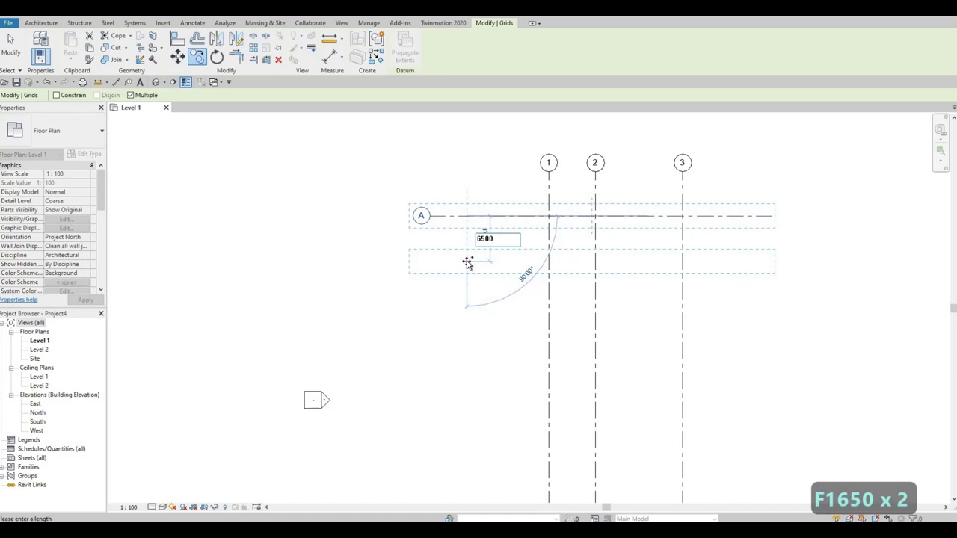
key(Return)
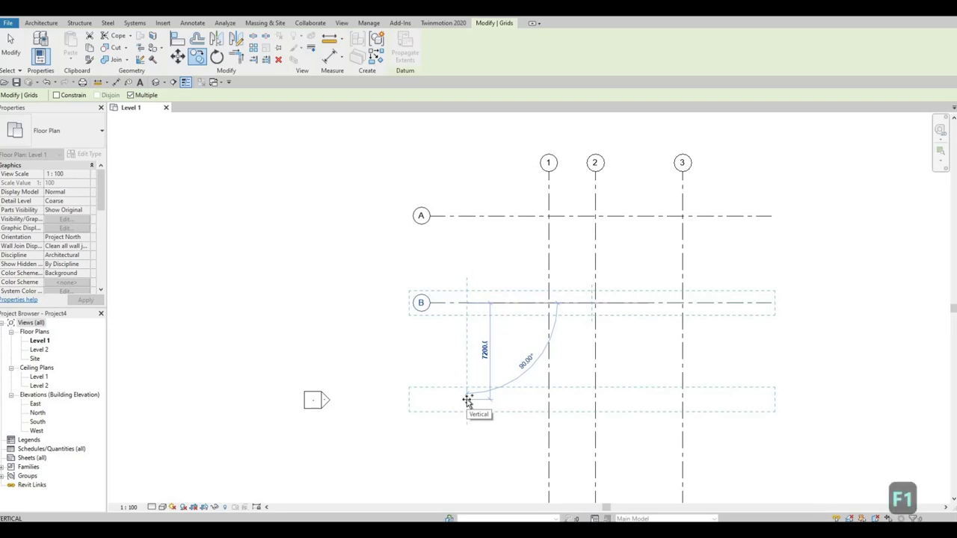
- Place another horizontal grid copy 5500 below grid B and finish copying
text(5)
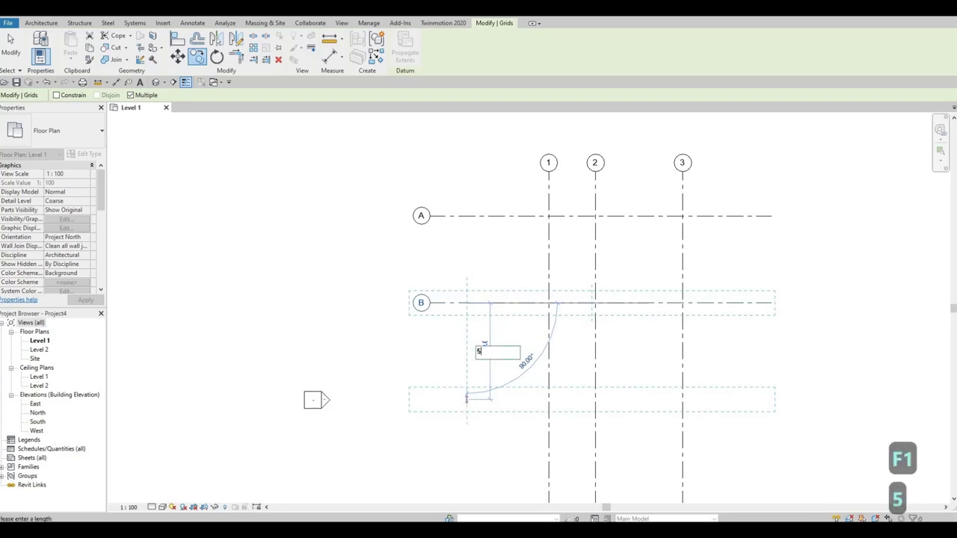
text(500)
key(Return)
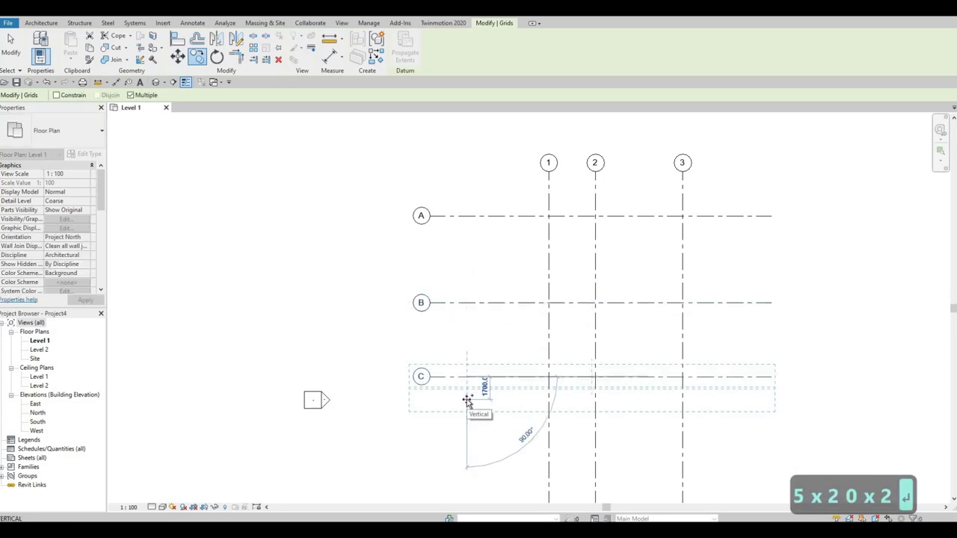
key(Escape)
key(Escape)
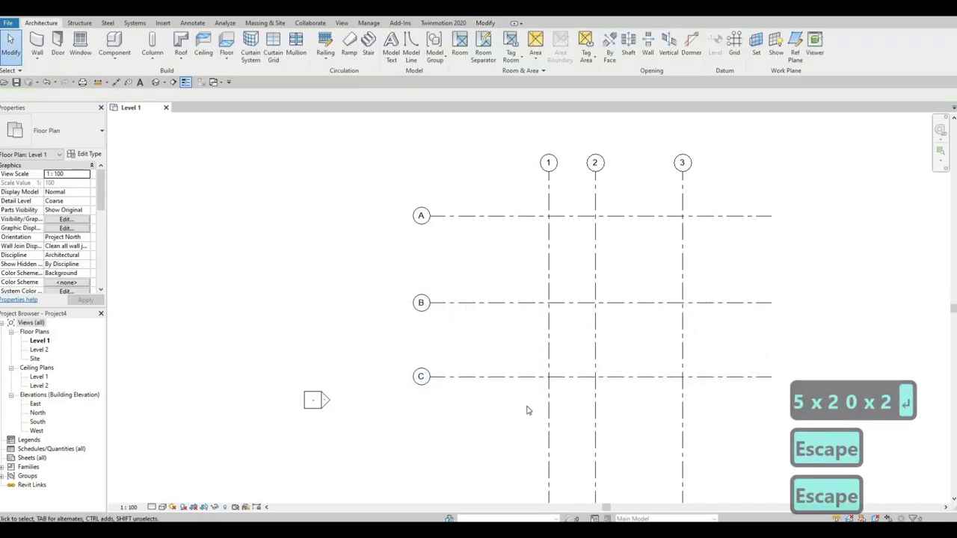
- Shorten the lower ends of the three aligned vertical grids so they stop just below grid C
scroll(549, 341, down, 3)
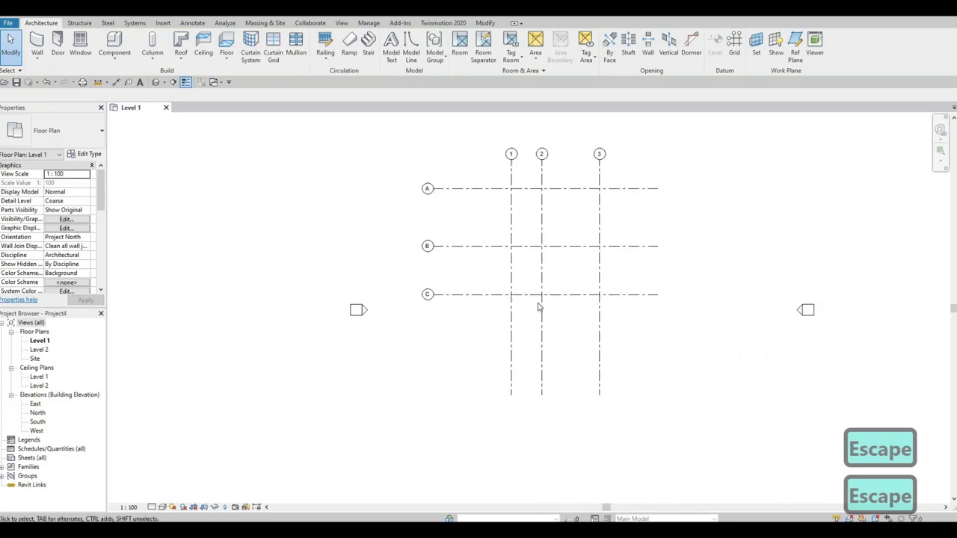
middle_drag(543, 342, 544, 372)
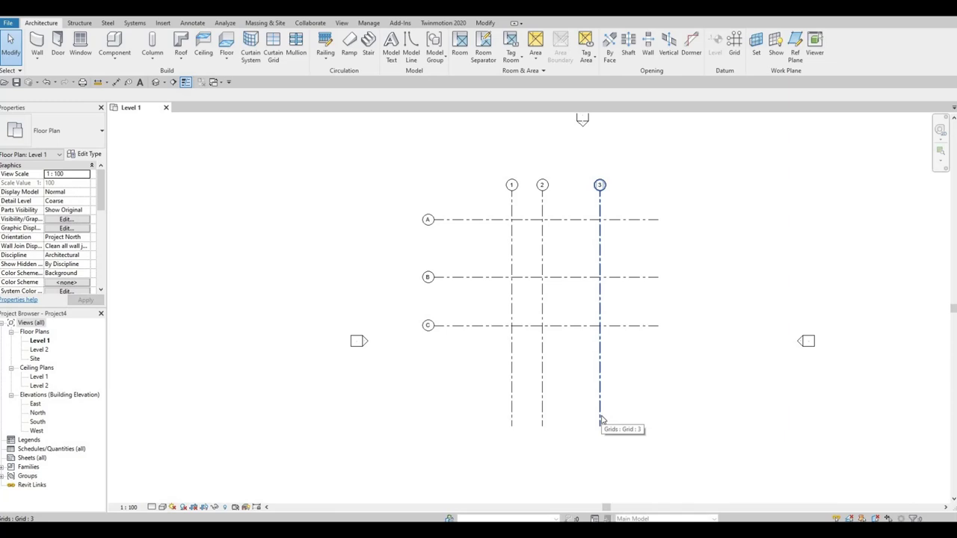
click(601, 420)
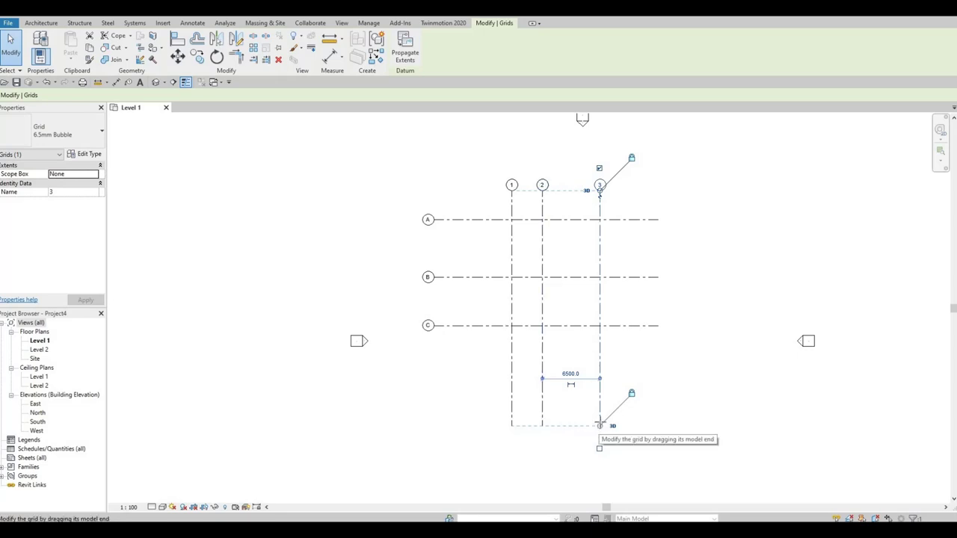
drag(600, 423, 557, 365)
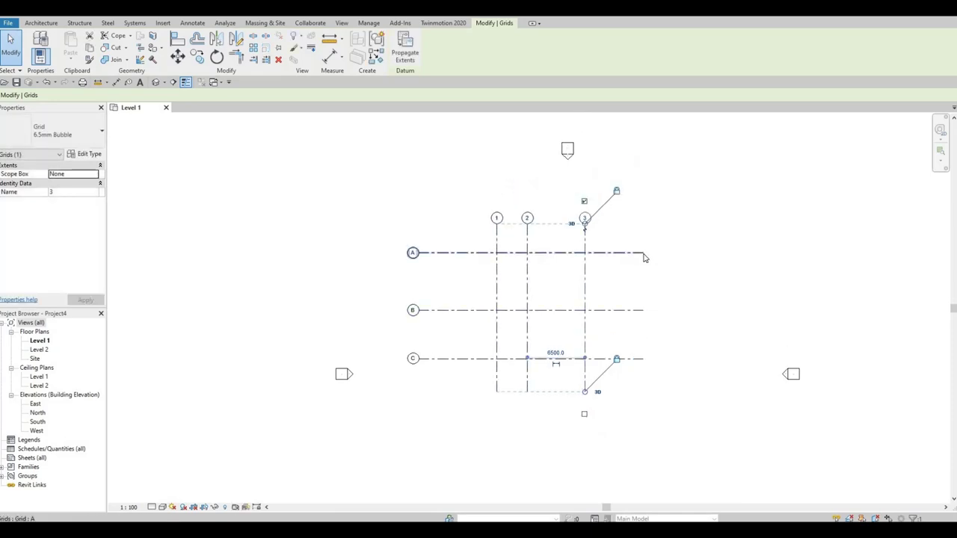
- Shorten the right ends of the three aligned horizontal grids so they stop just past grid 3
click(642, 253)
drag(635, 255, 616, 293)
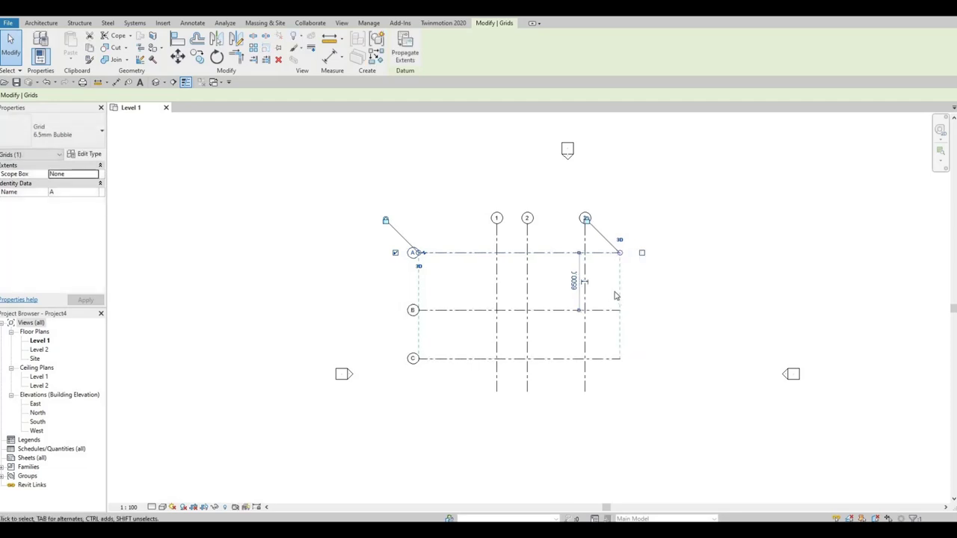
scroll(615, 284, up, 2)
key(Escape)
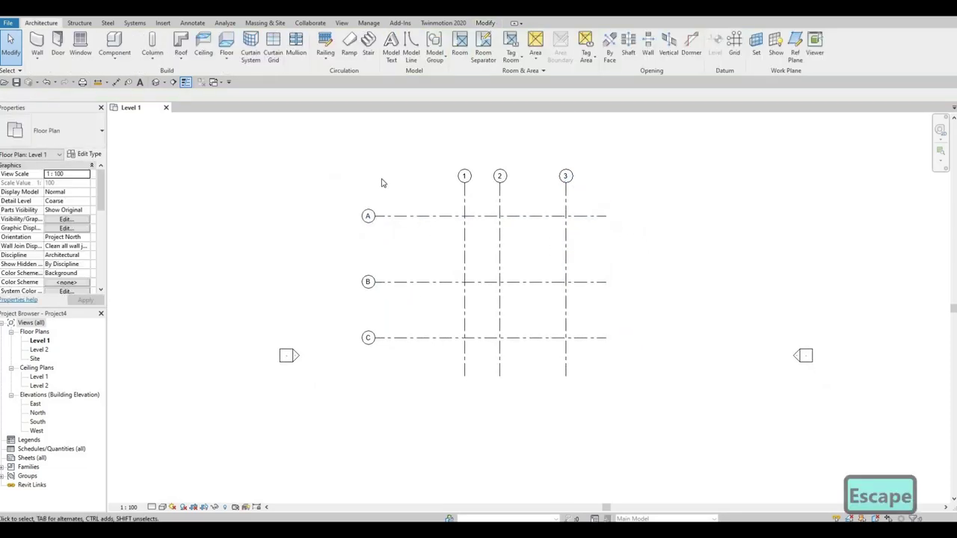
- Move all six grid lines together down and to the right, centring them among the elevation markers
scroll(382, 181, down, 1)
drag(336, 159, 624, 371)
key(m)
key(v)
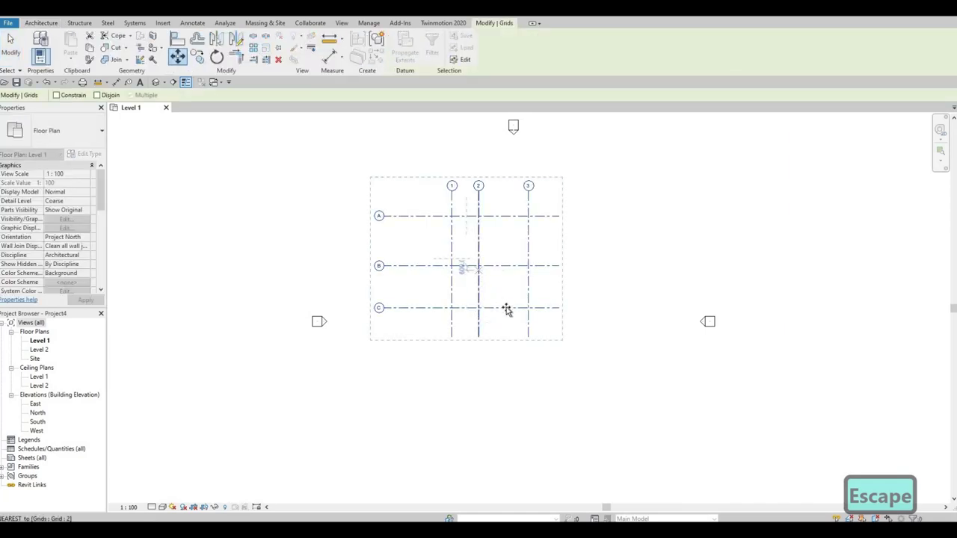
click(490, 270)
click(520, 309)
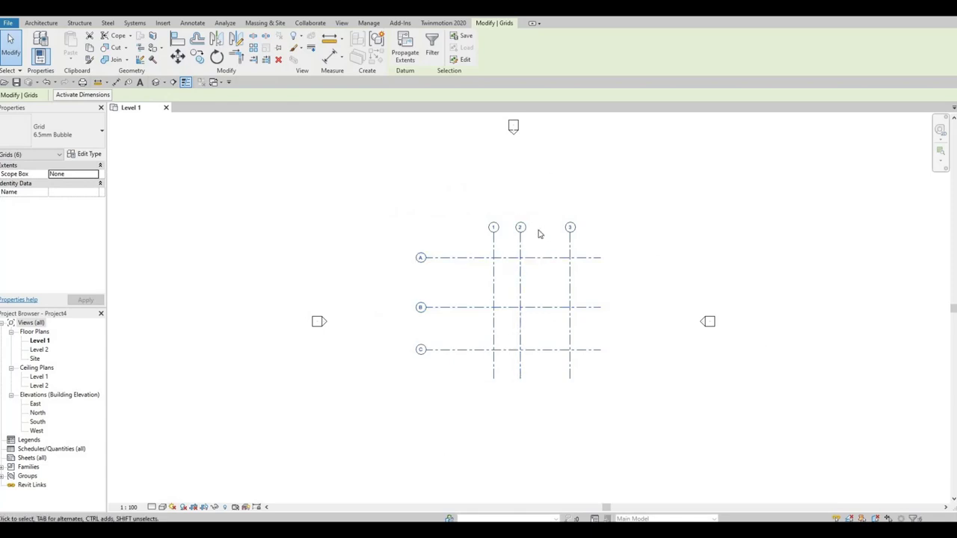
key(Escape)
- Extend the upper ends of the three aligned vertical grids farther above grid A
scroll(491, 239, up, 3)
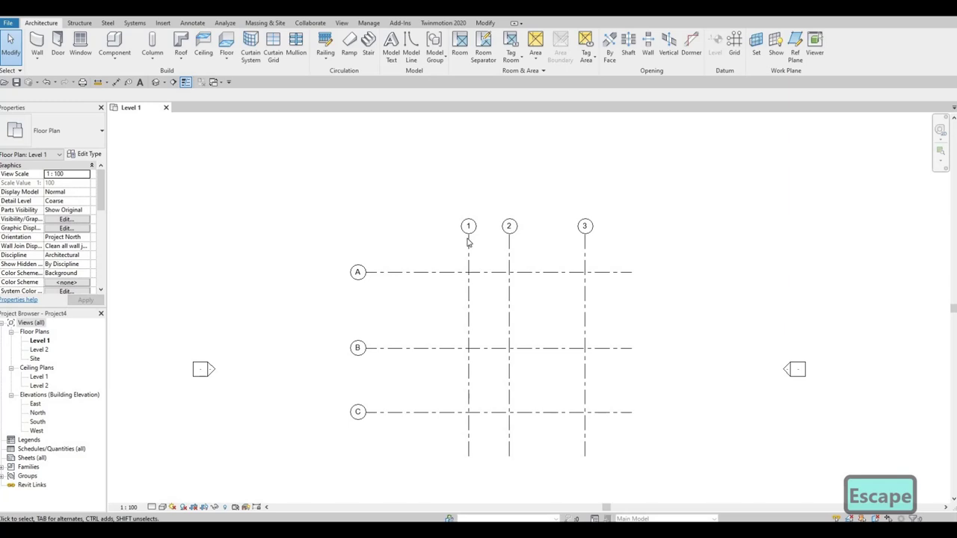
scroll(468, 241, up, 1)
click(468, 236)
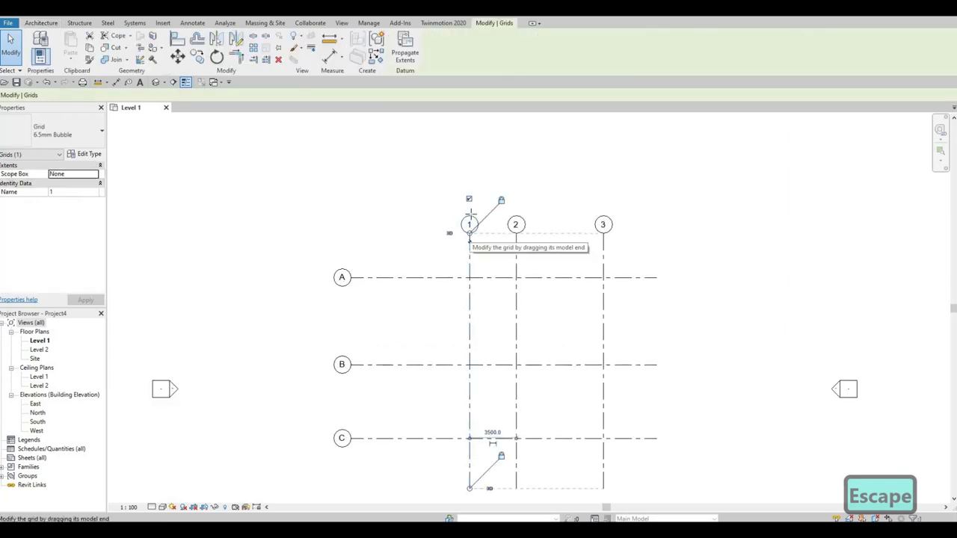
drag(469, 216, 432, 178)
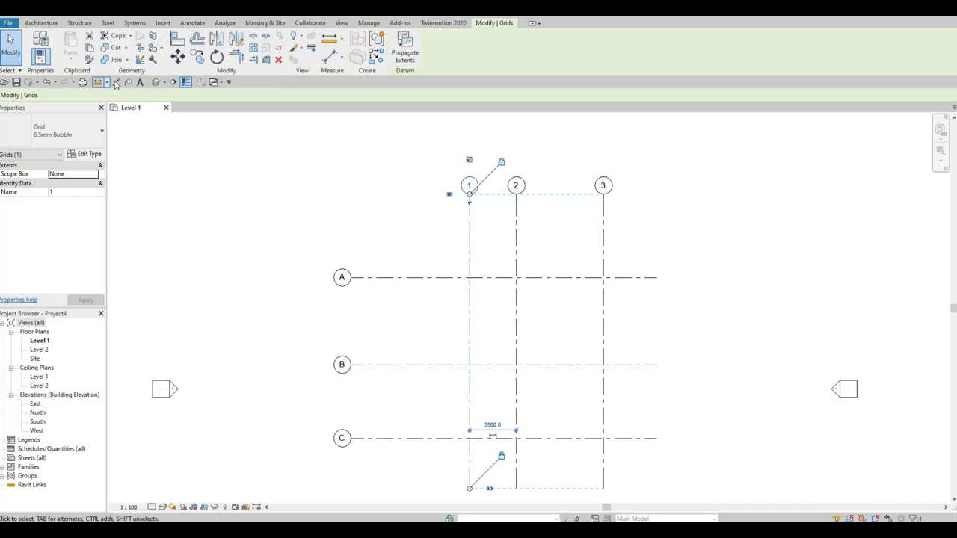
- Start an aligned dimension and set Alternate Units to Below in the Linear - 3mm Arial type properties
click(116, 84)
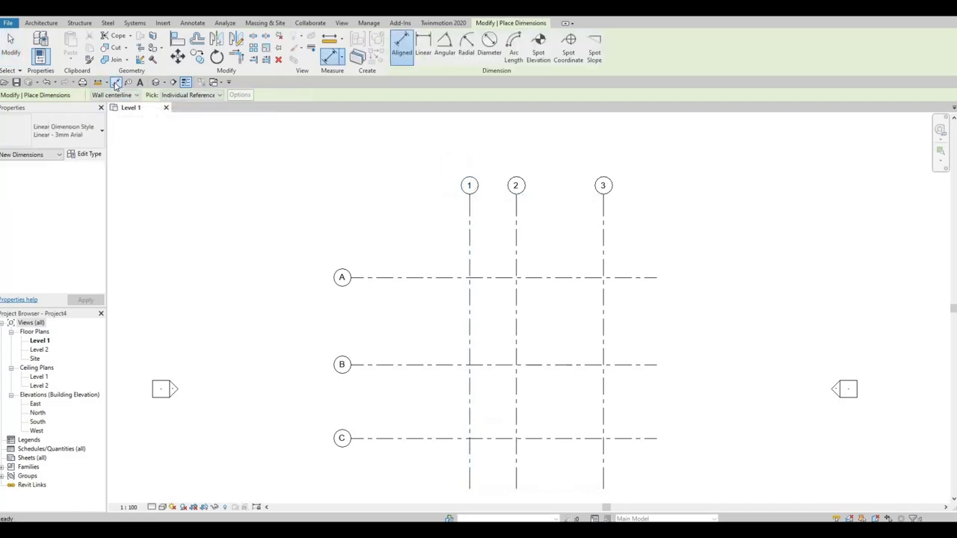
click(88, 155)
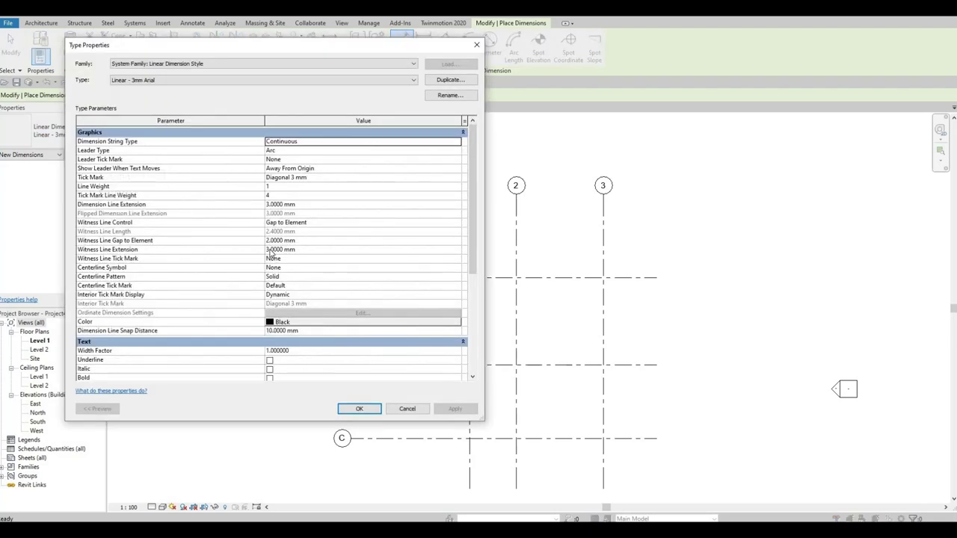
scroll(245, 269, down, 5)
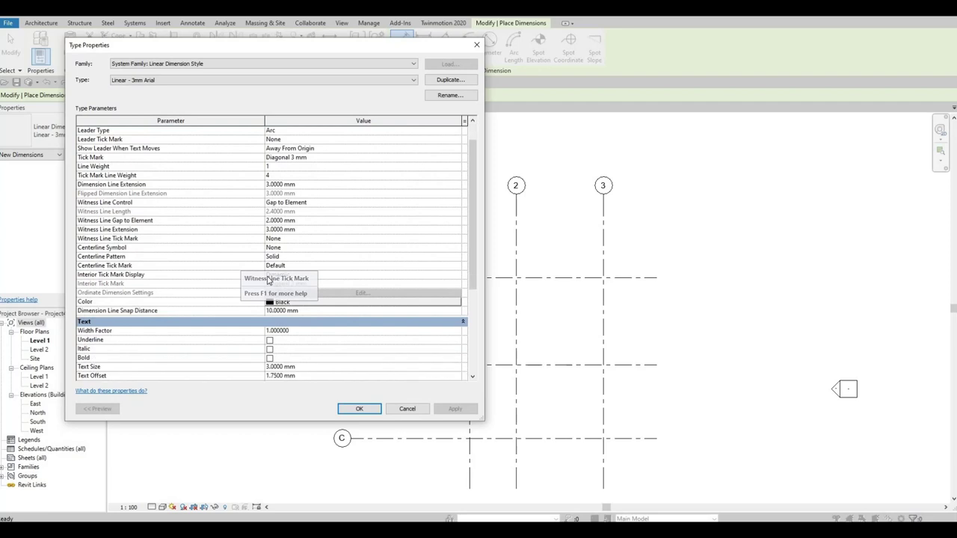
scroll(269, 280, down, 1)
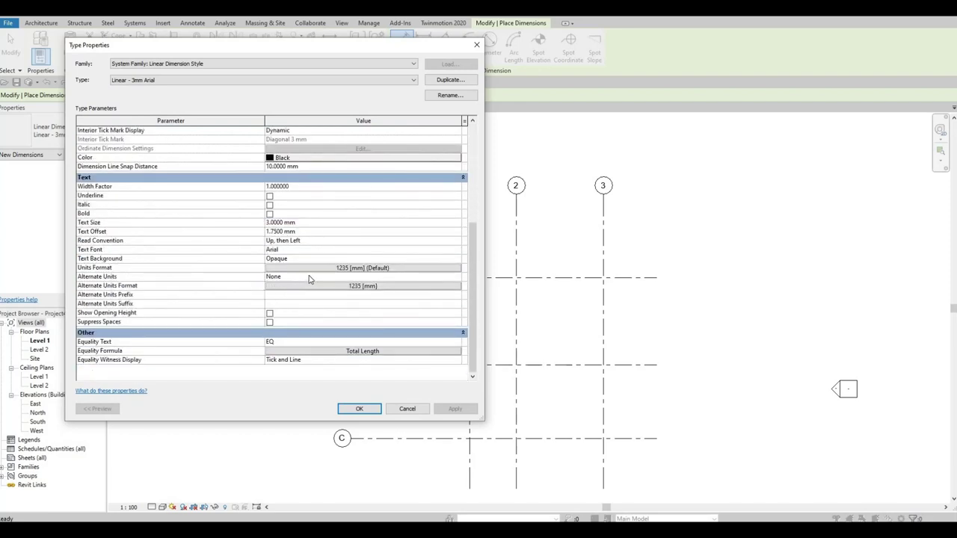
click(453, 276)
click(281, 276)
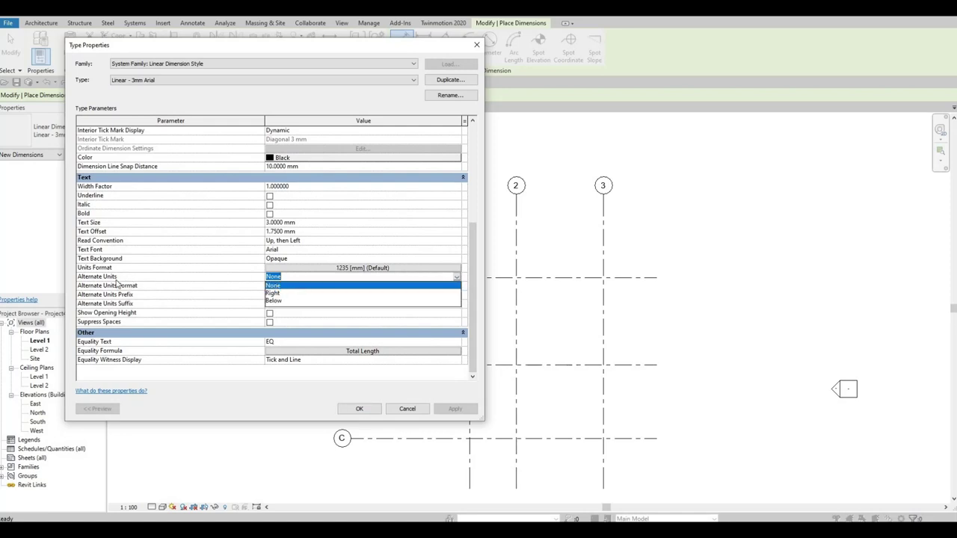
click(326, 301)
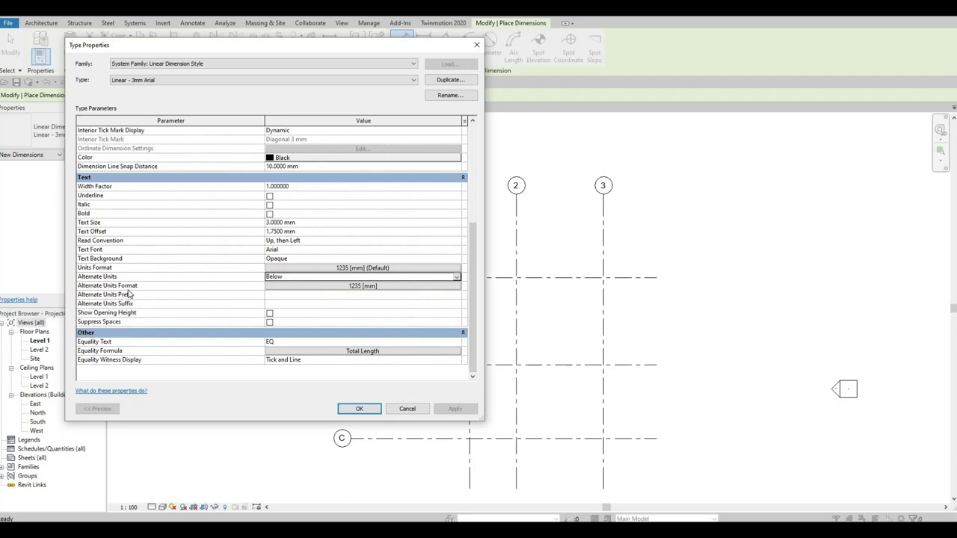
- Set the alternate units format to feet and fractional inches and apply the dimension type changes
click(302, 288)
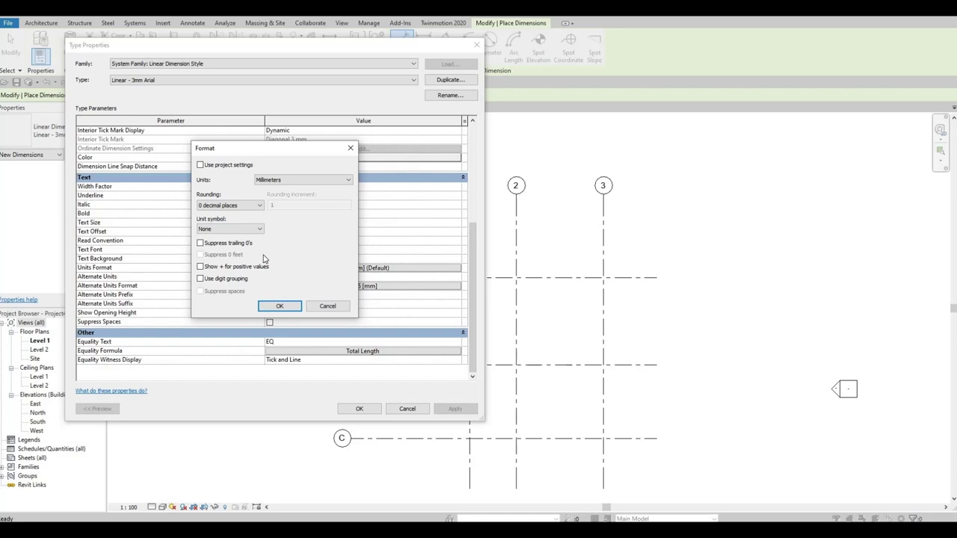
click(299, 181)
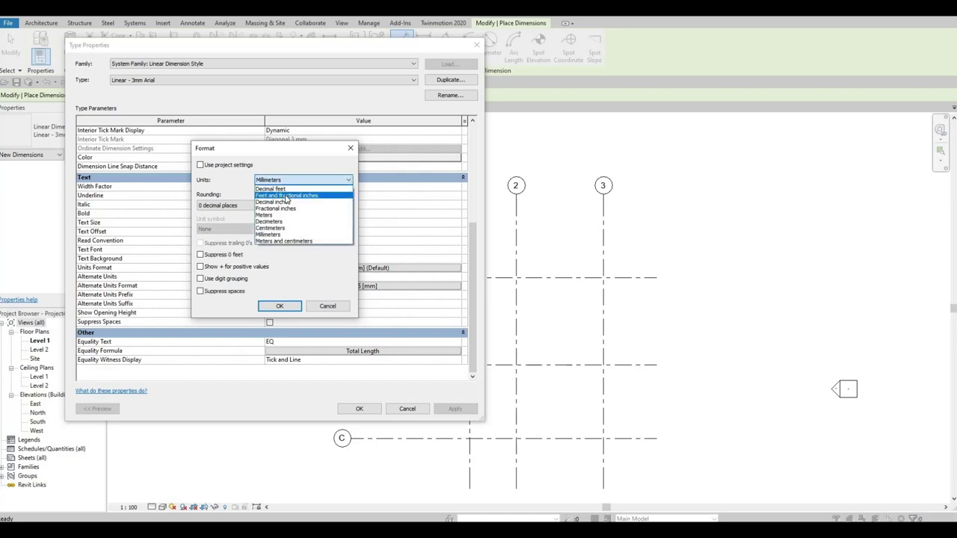
click(285, 196)
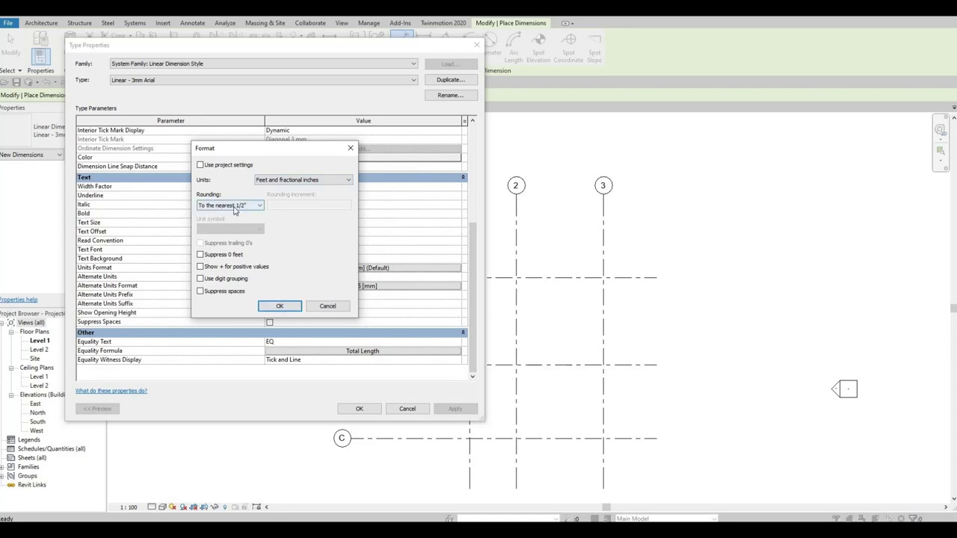
click(281, 308)
click(356, 410)
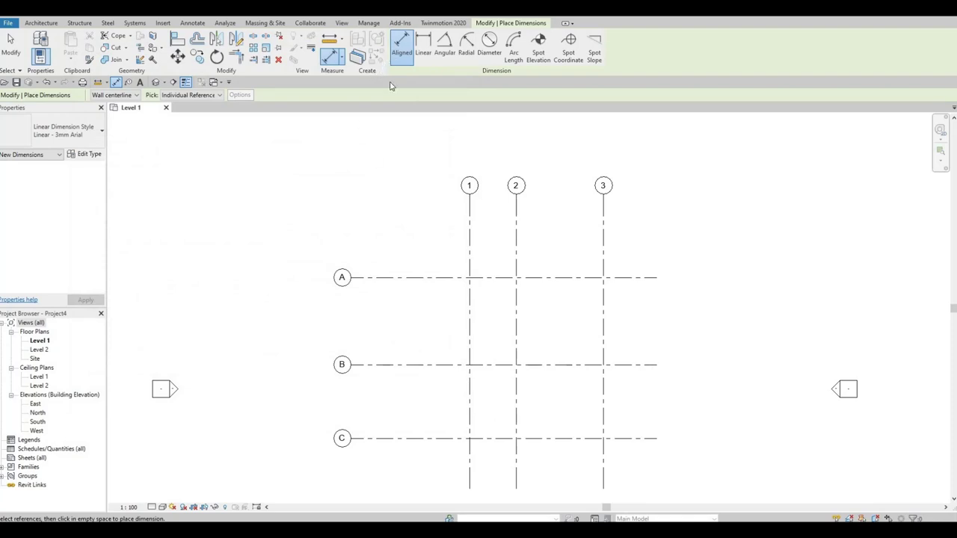
- Dimension the spacings between grids A, B and C, and add an overall A-to-C dimension to the left of that string
click(423, 278)
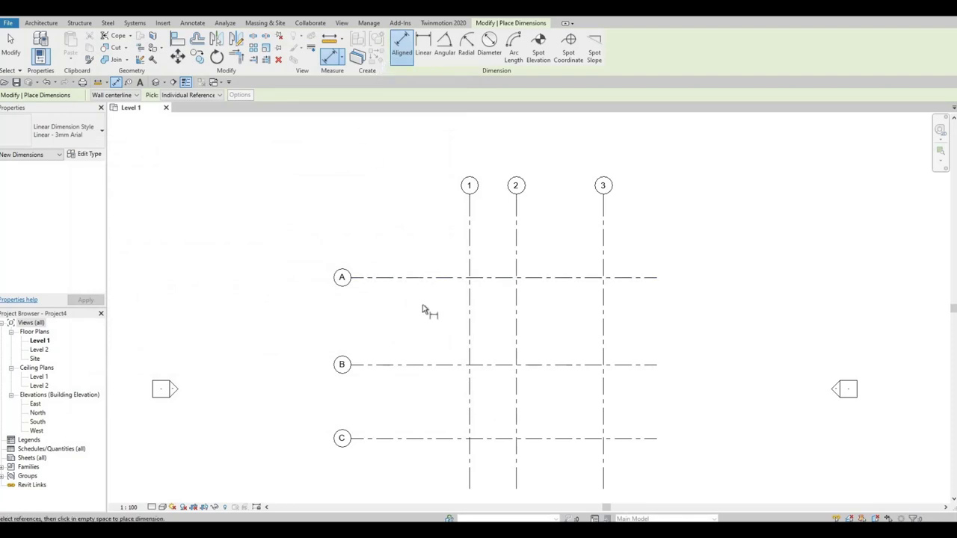
click(428, 364)
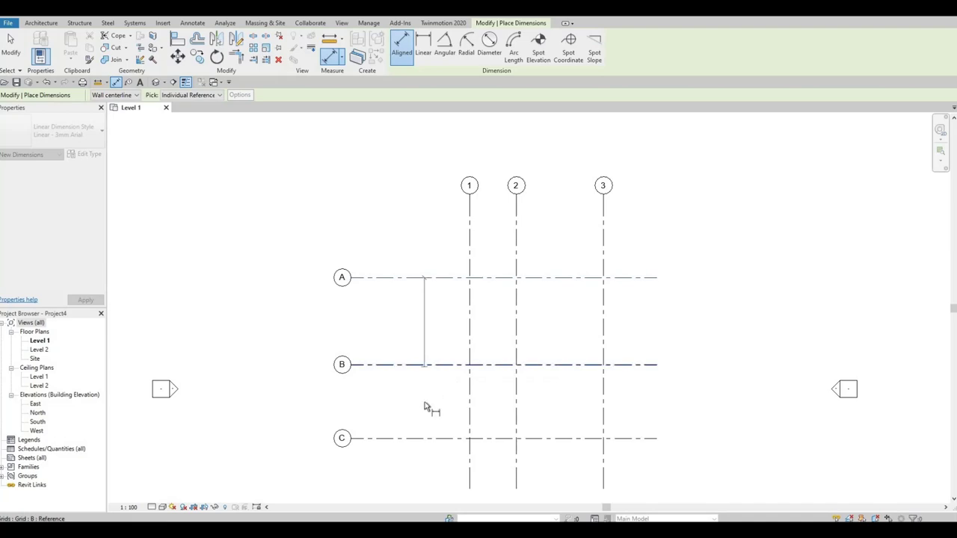
click(419, 441)
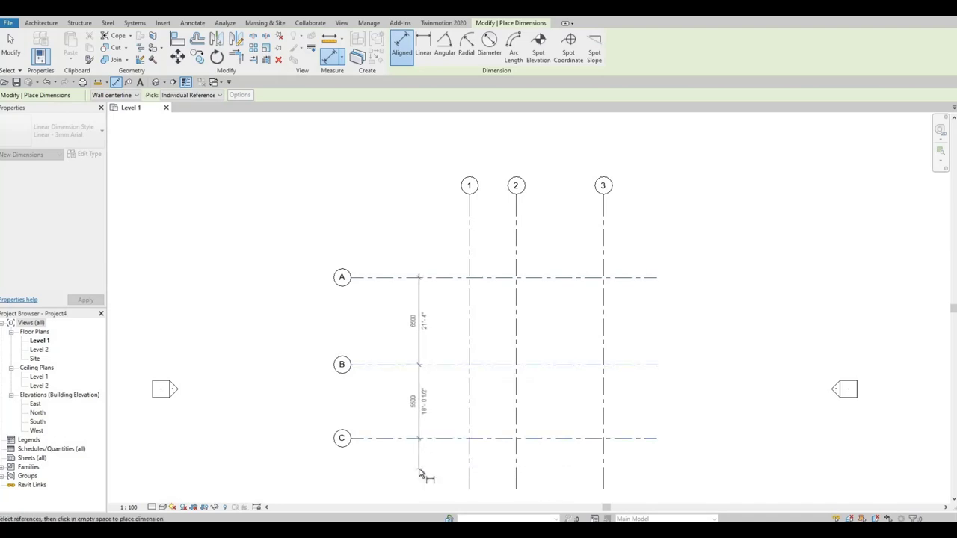
click(419, 475)
click(378, 278)
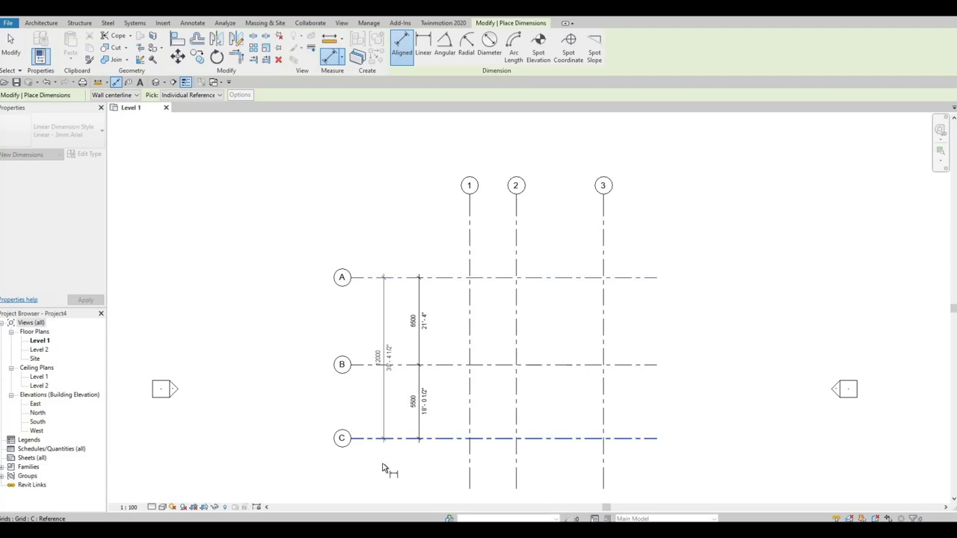
click(384, 452)
click(383, 394)
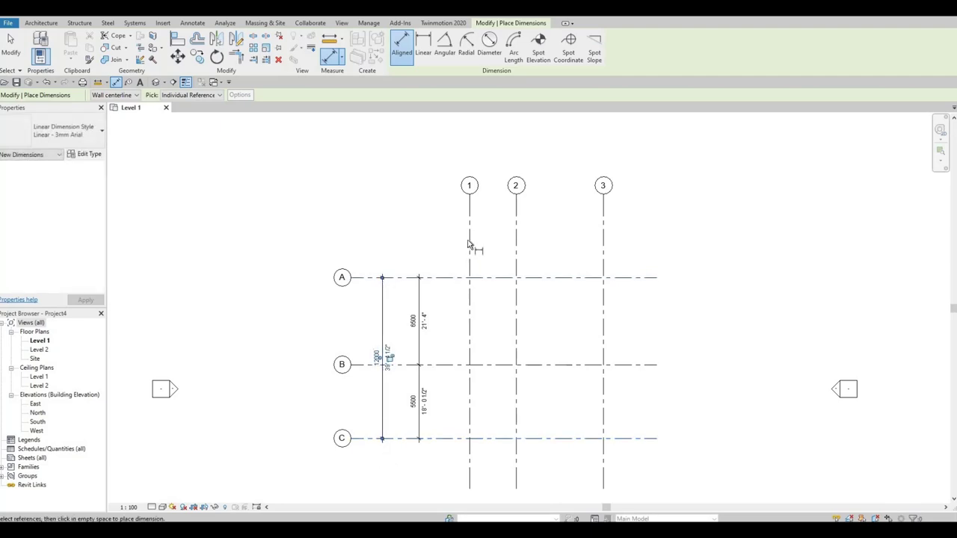
- Dimension the spacings between grids 1, 2 and 3, and add an overall 1-to-3 dimension above that string
click(502, 240)
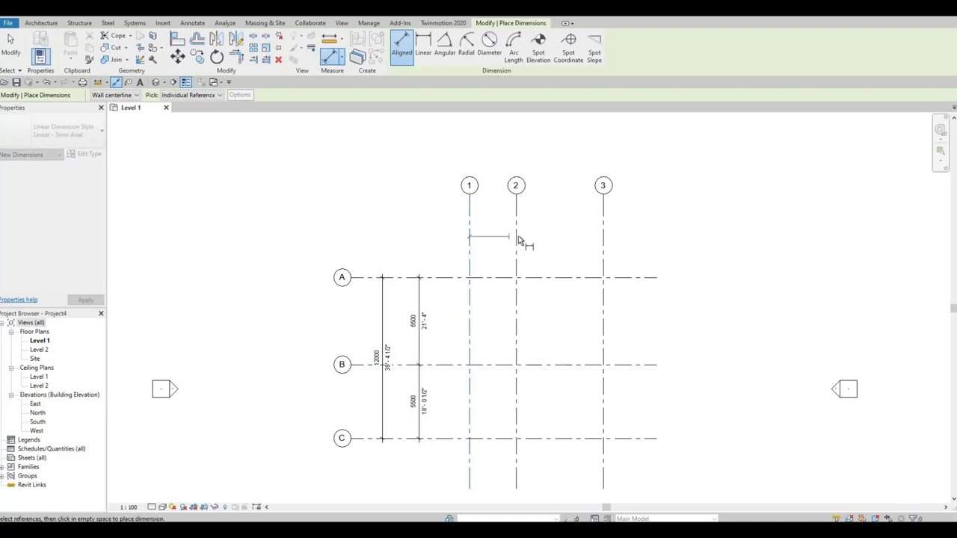
click(603, 243)
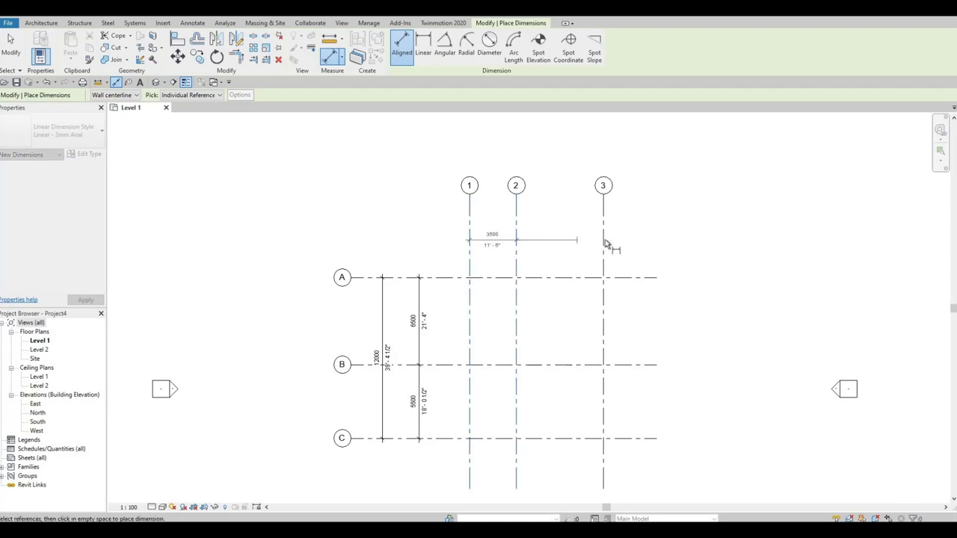
click(467, 218)
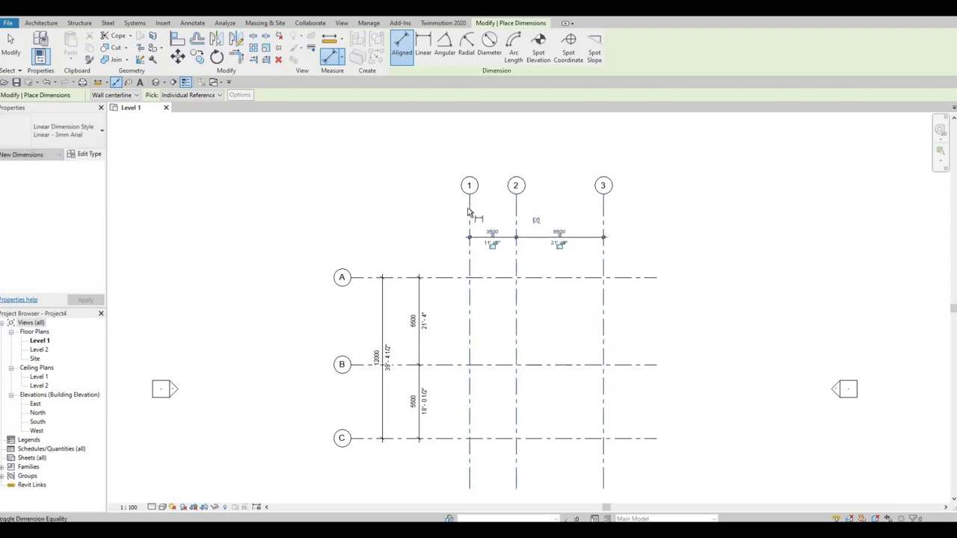
click(597, 216)
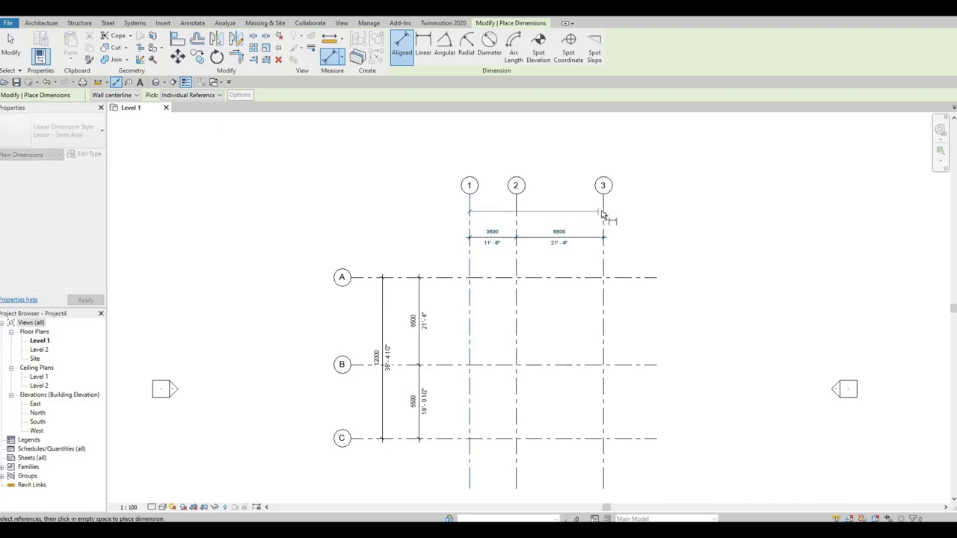
click(633, 215)
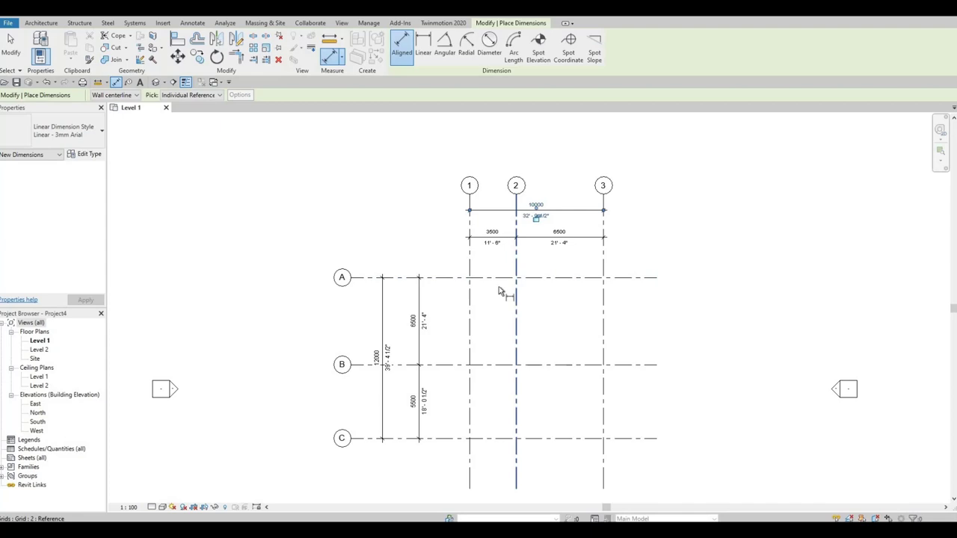
middle_drag(516, 292, 499, 268)
scroll(533, 284, up, 1)
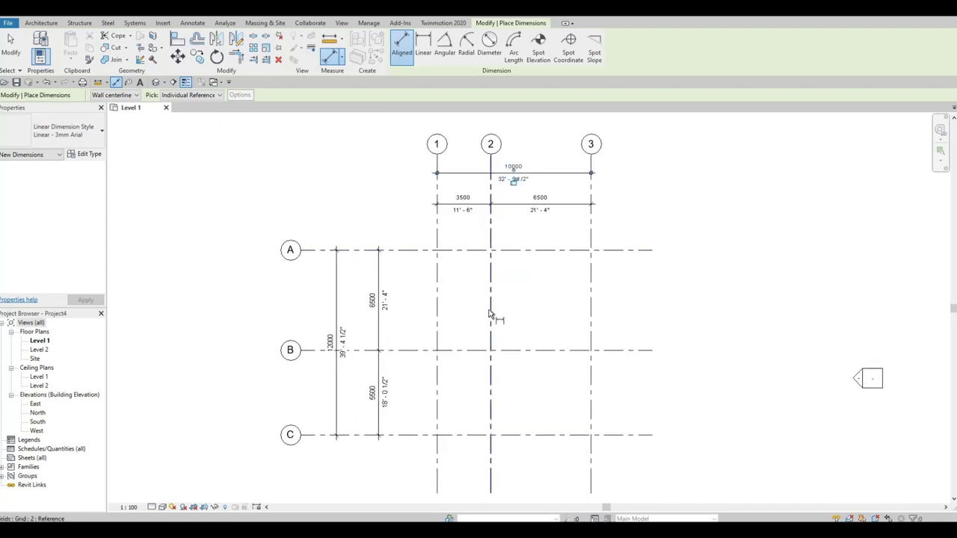
- Leave the aligned dimension command and open the South building elevation
key(Escape)
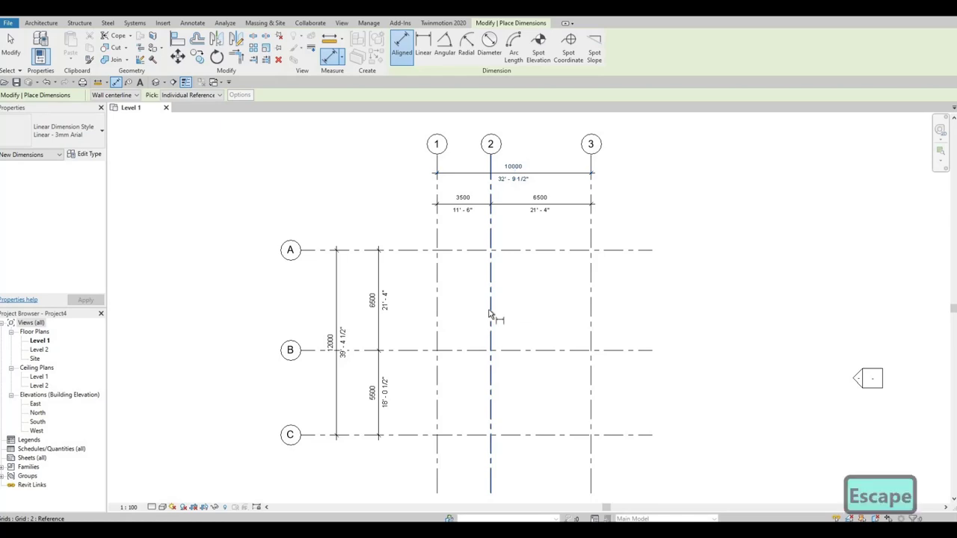
key(Escape)
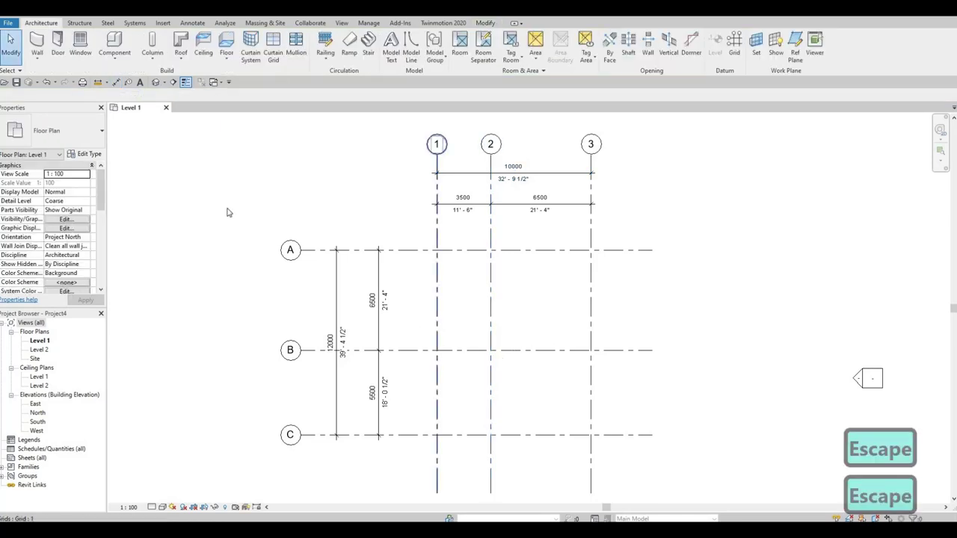
key(F1)
key(F1)
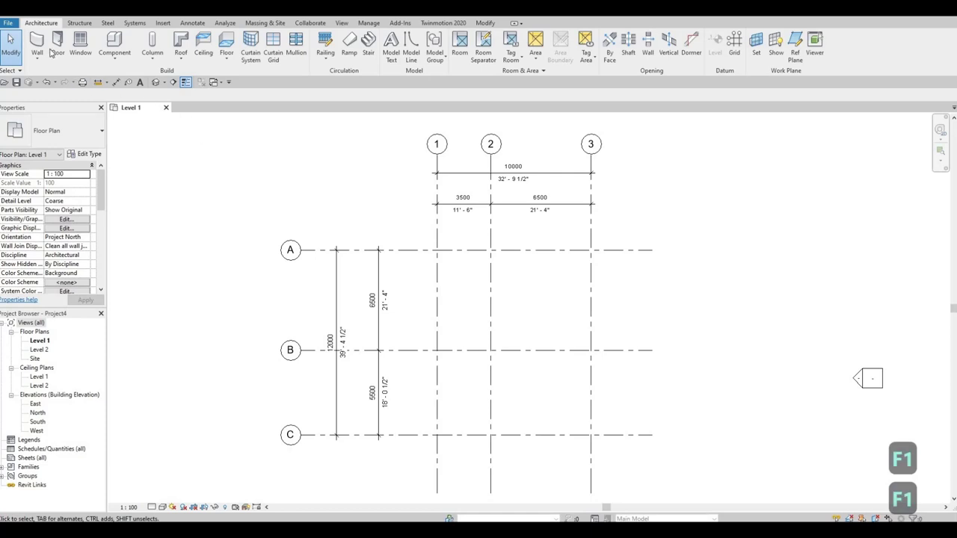
double_click(37, 422)
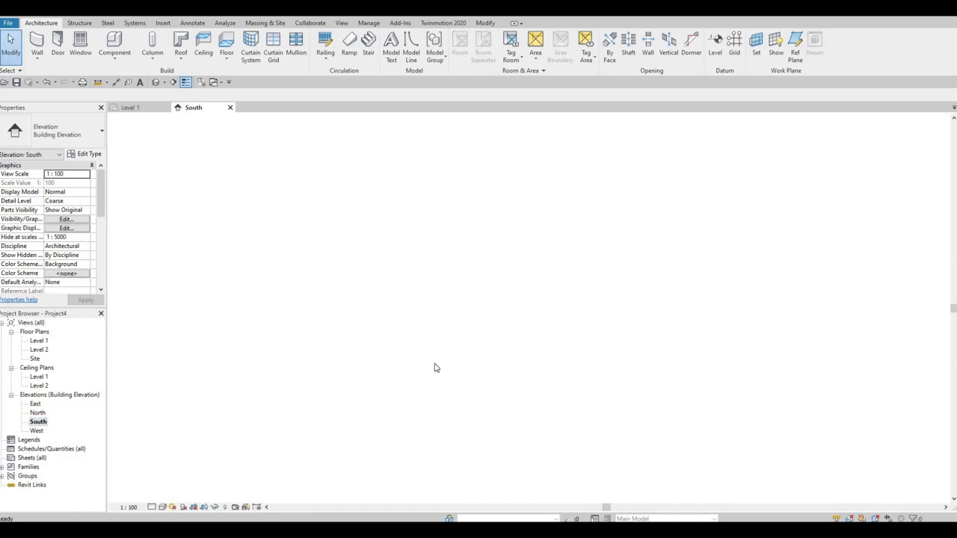
scroll(472, 348, down, 2)
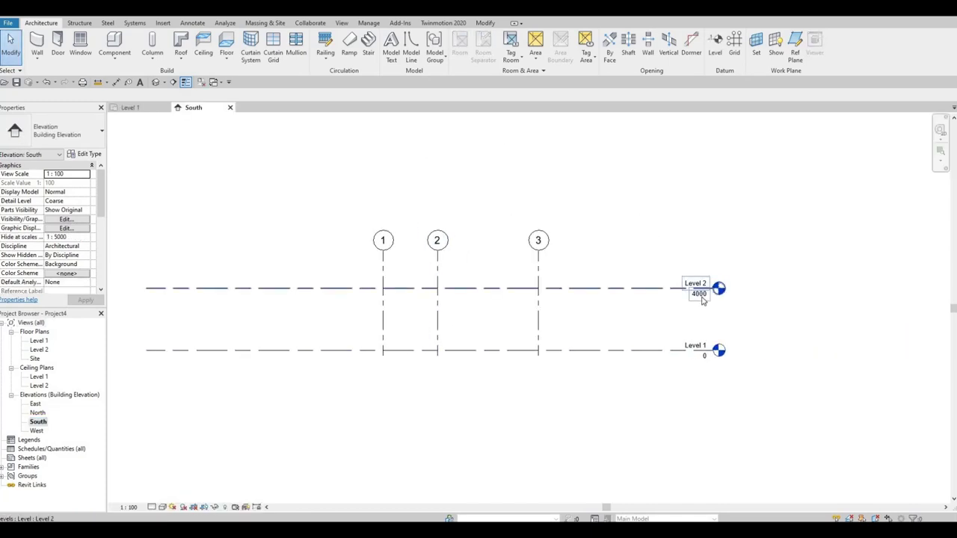
- Set the elevation of Level 2 to 3200 mm
click(701, 297)
click(700, 296)
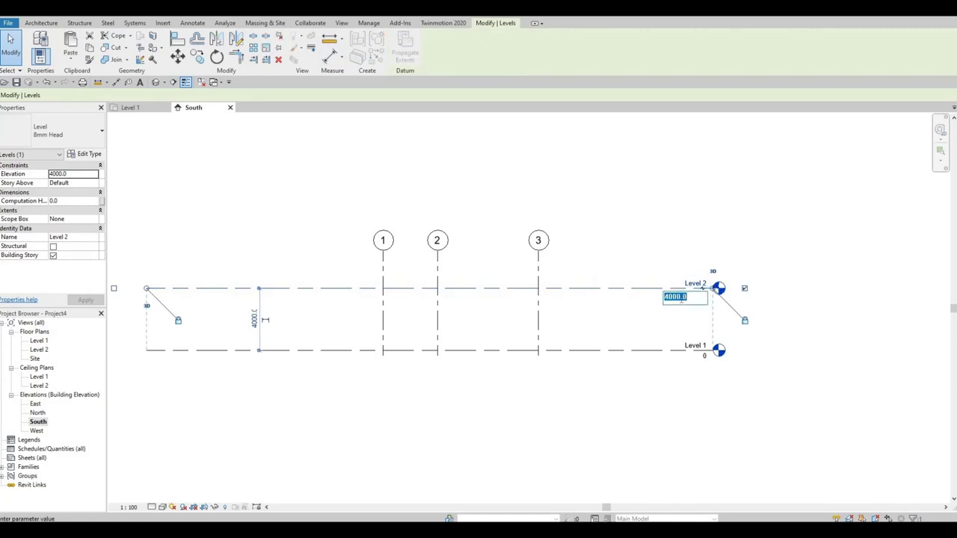
text(320)
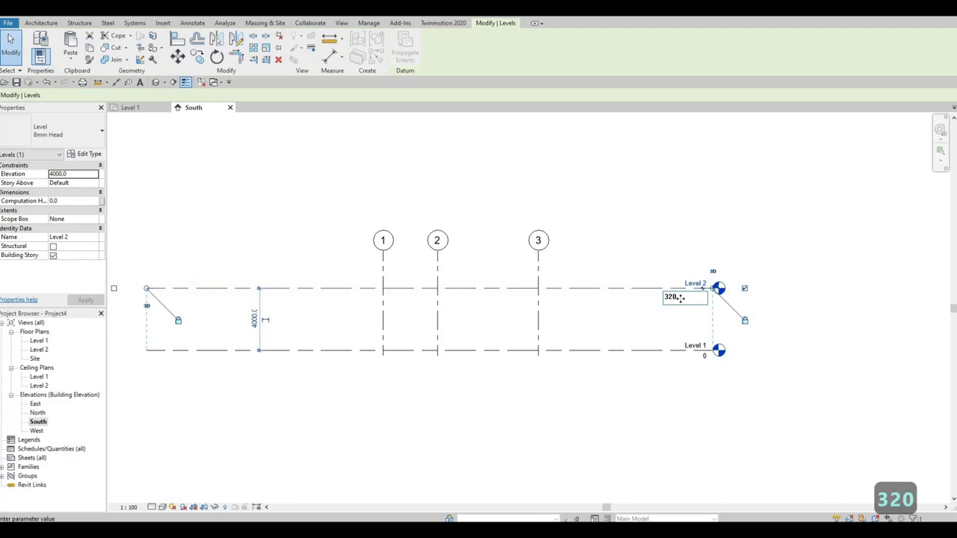
text(0)
key(Return)
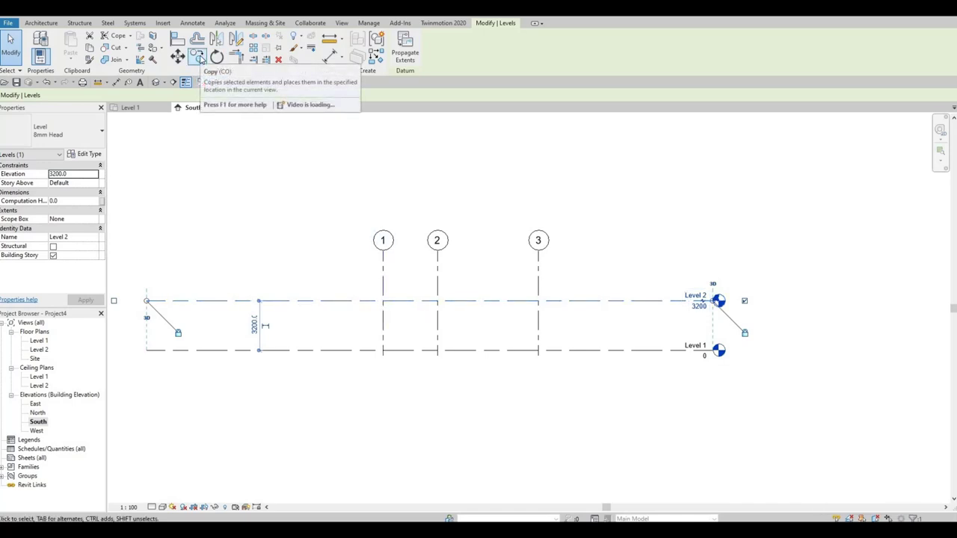
- Copy the Level 2 line 3200 mm straight up to add a third level
click(196, 57)
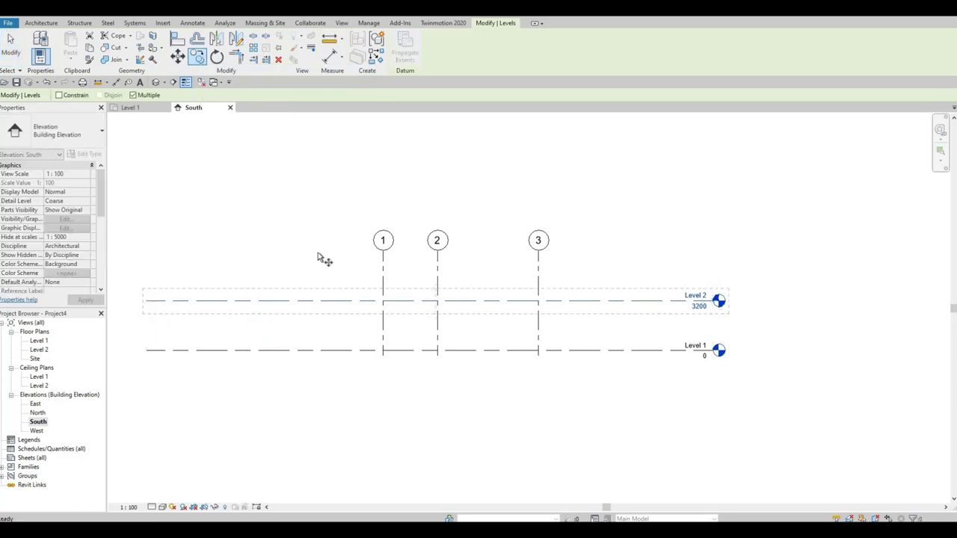
click(321, 300)
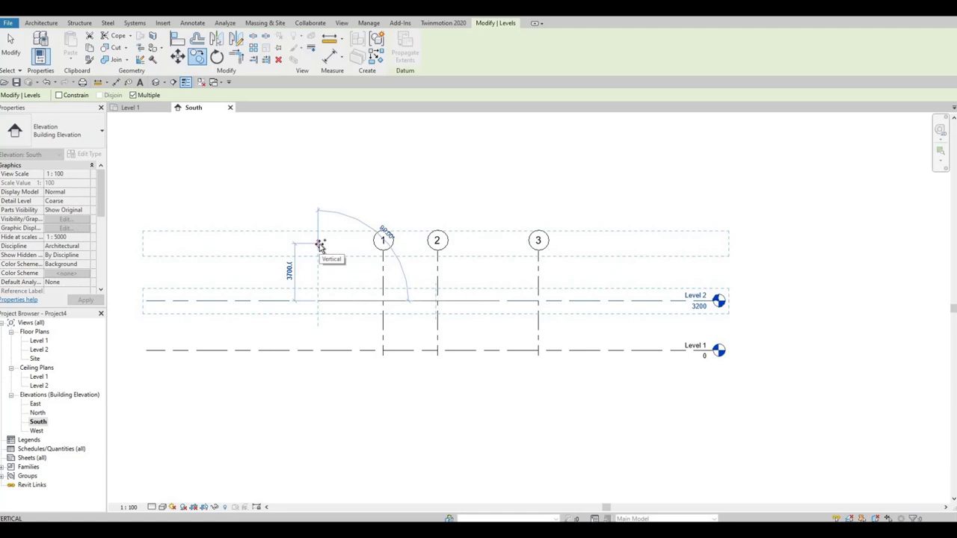
text(3200)
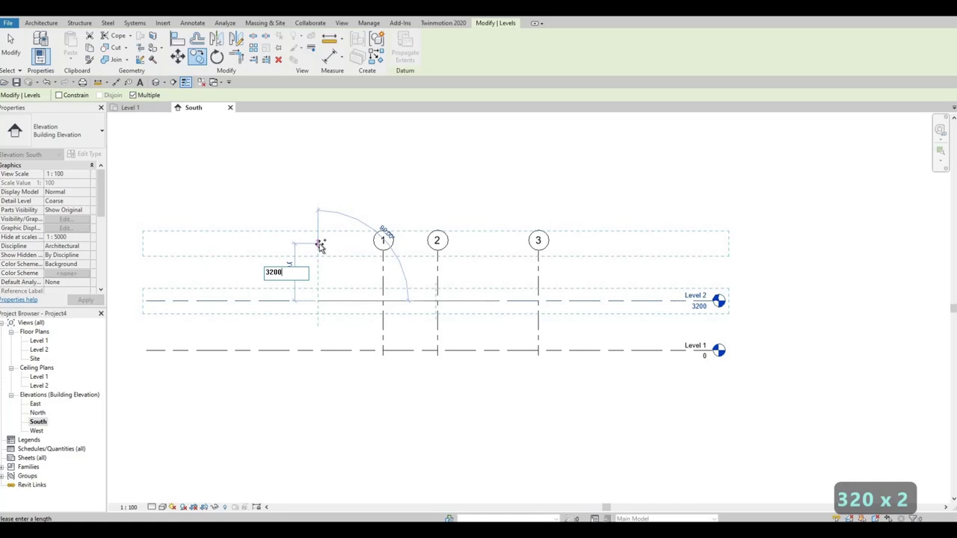
key(Return)
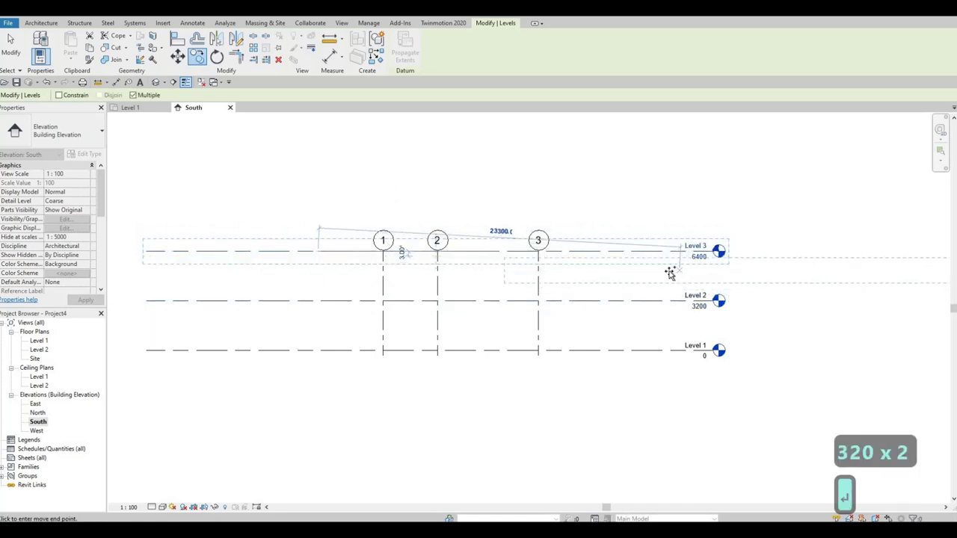
key(Escape)
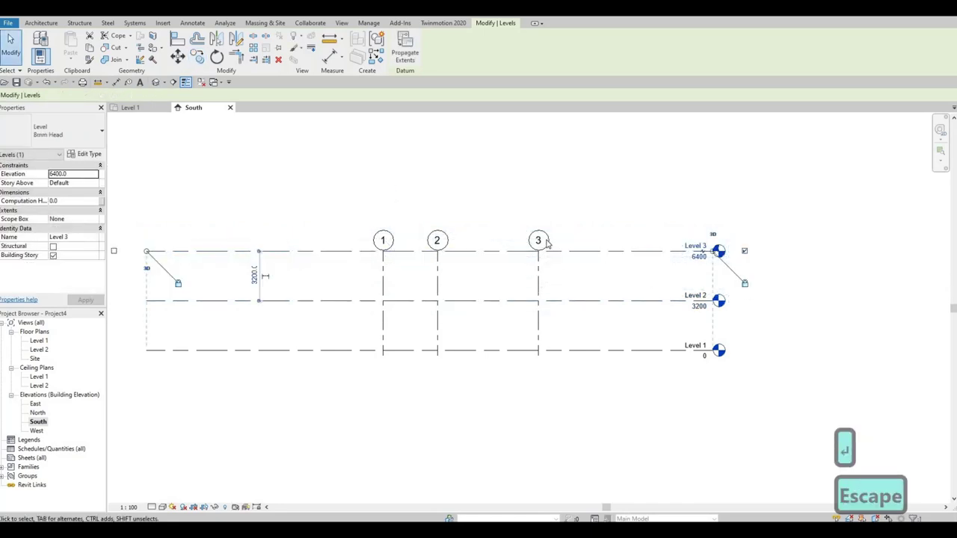
key(Escape)
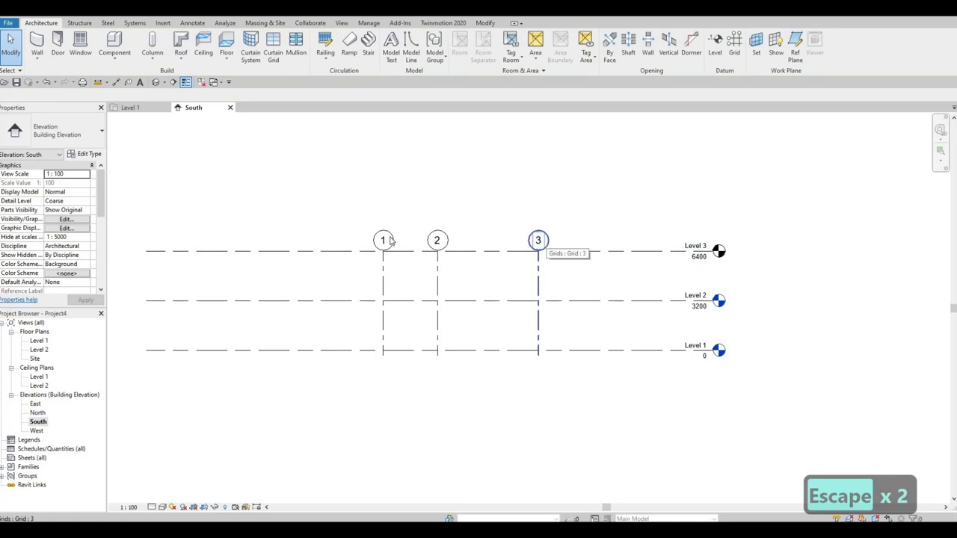
- Extend the upper ends of grids 1, 2 and 3 together so their bubbles sit clear above the Level 3 line
click(542, 251)
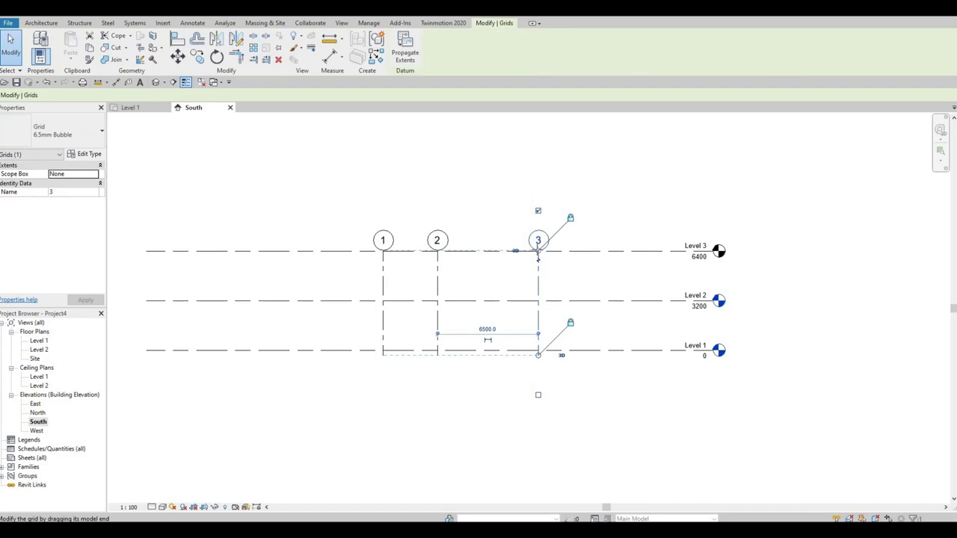
drag(538, 251, 538, 202)
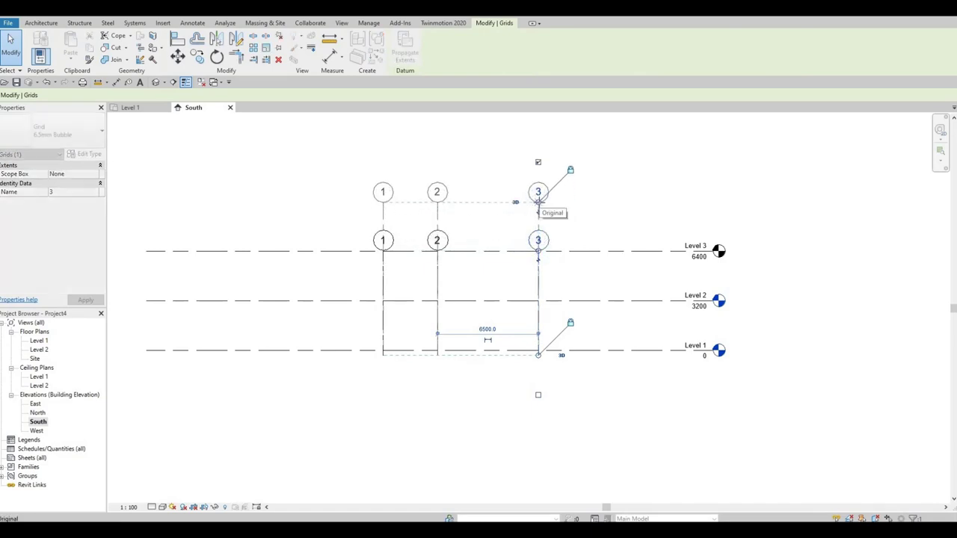
drag(497, 262, 497, 263)
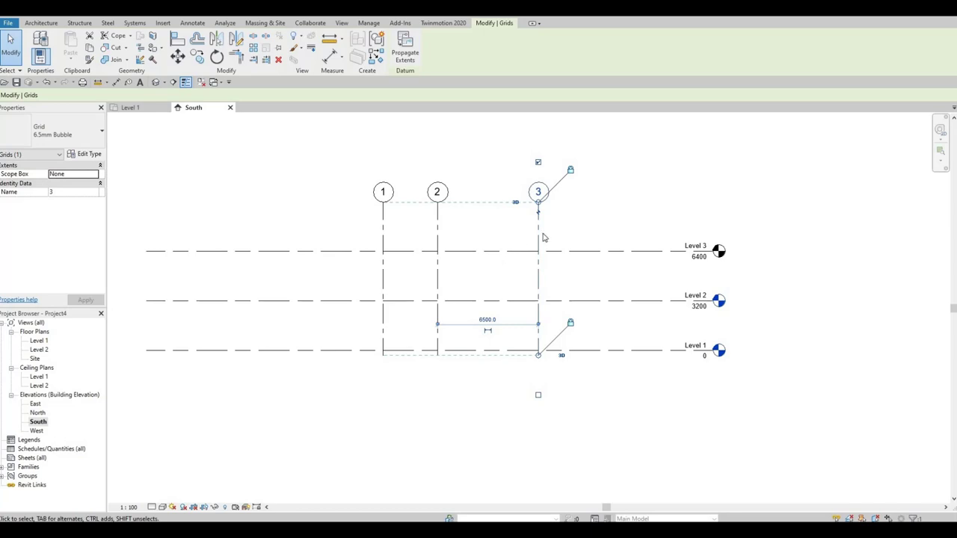
key(Escape)
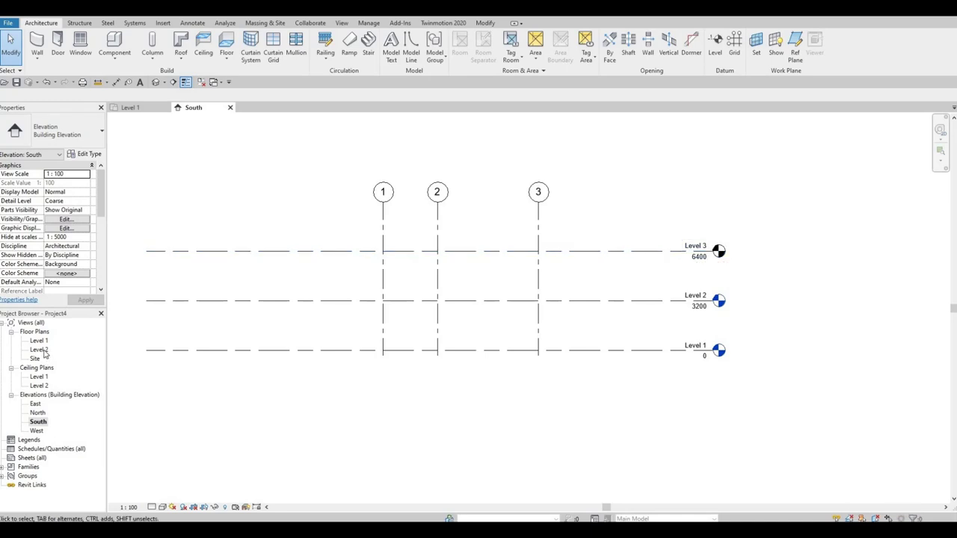
- Create a new floor plan view for Level 3
click(340, 23)
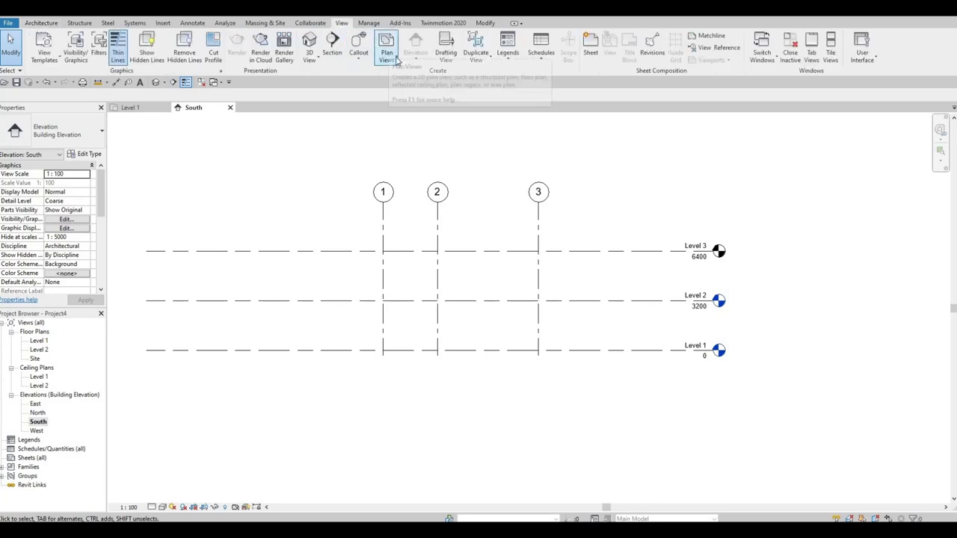
click(387, 54)
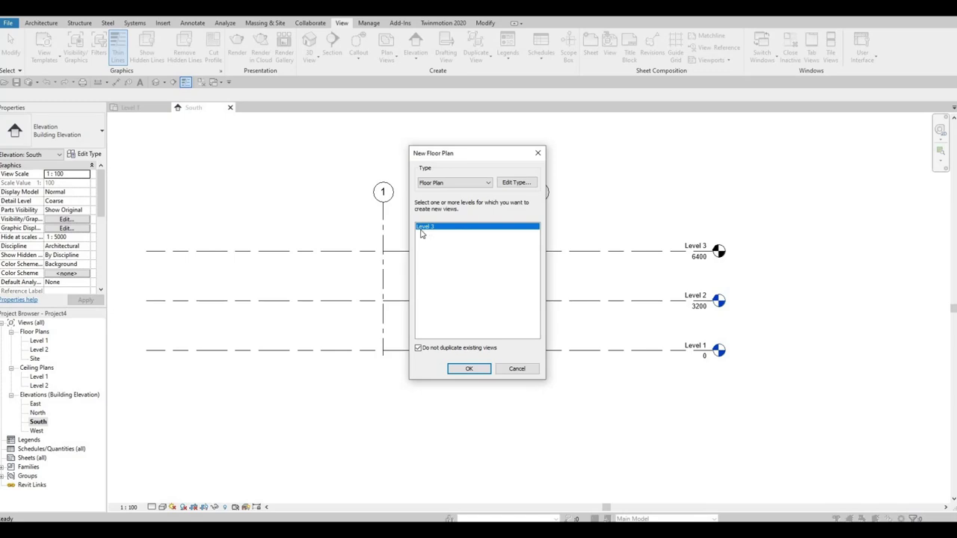
click(469, 369)
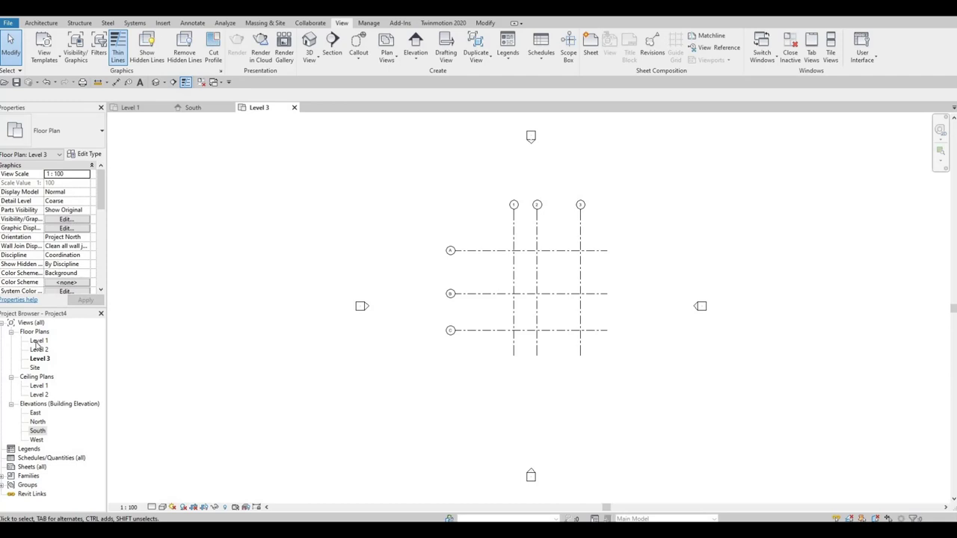
- Return to the Level 1 floor plan and start placing a wall of the Generic - 200mm type
double_click(38, 342)
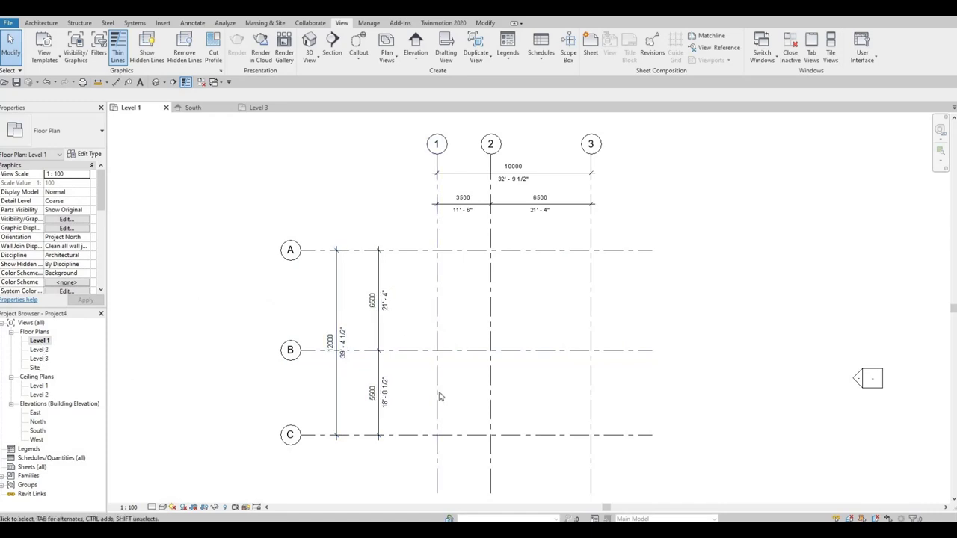
mouse_move(460, 395)
middle_down()
mouse_move(412, 389)
mouse_move(418, 381)
middle_up()
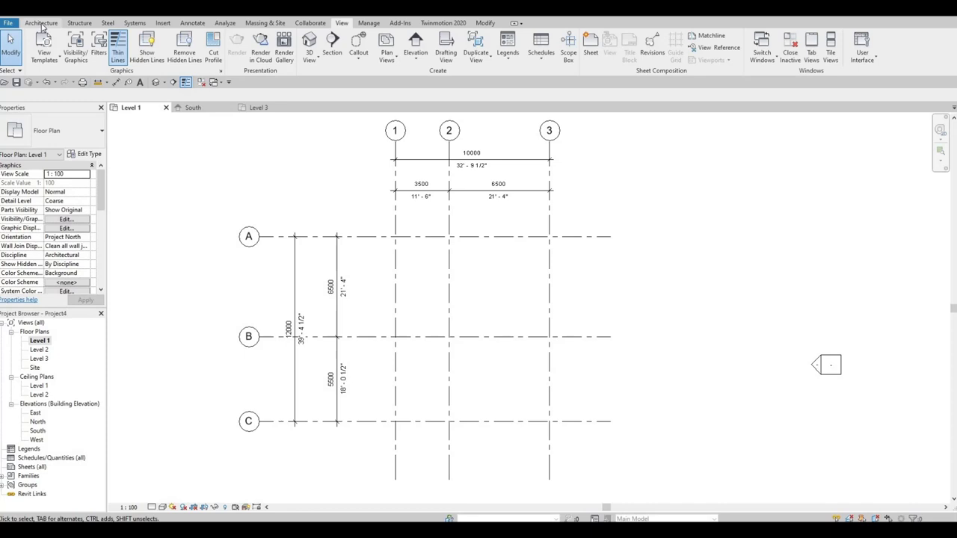
click(42, 24)
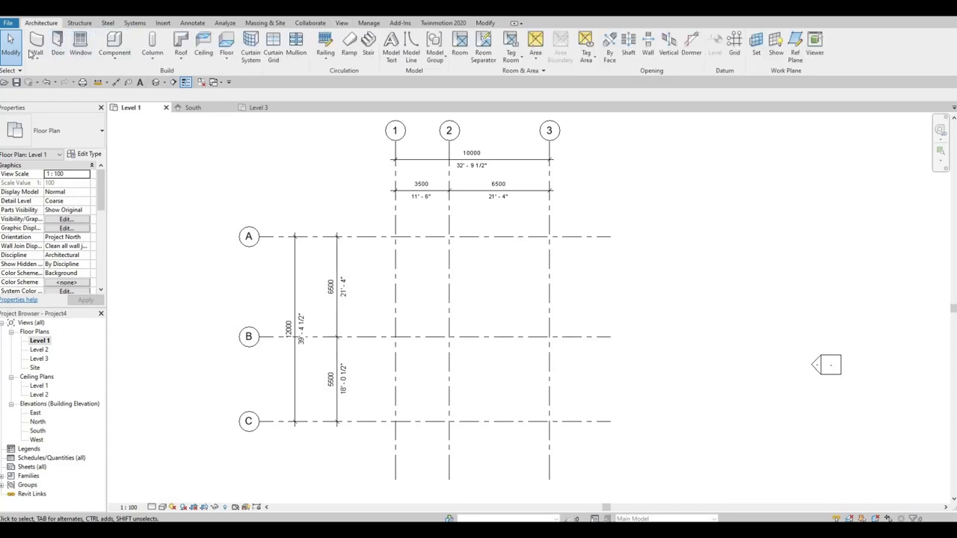
click(35, 43)
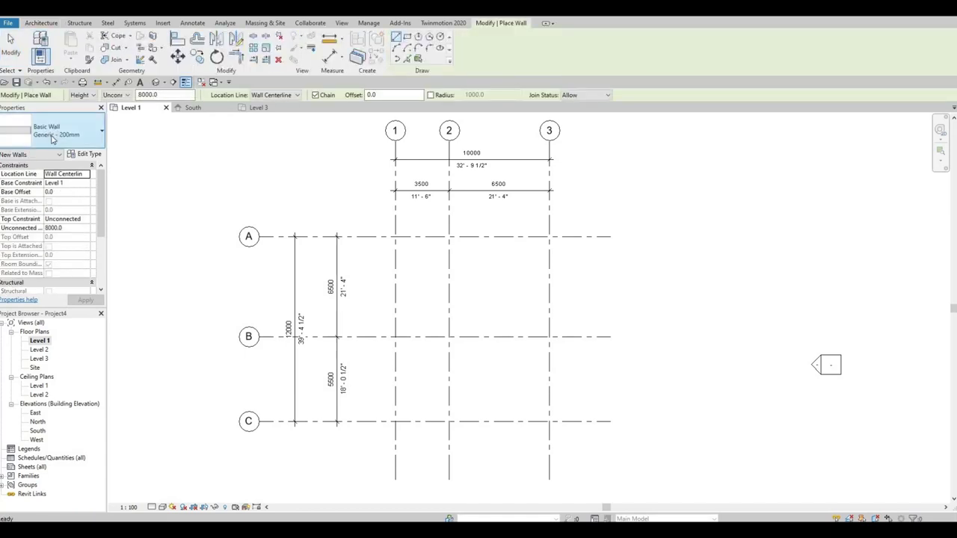
click(74, 142)
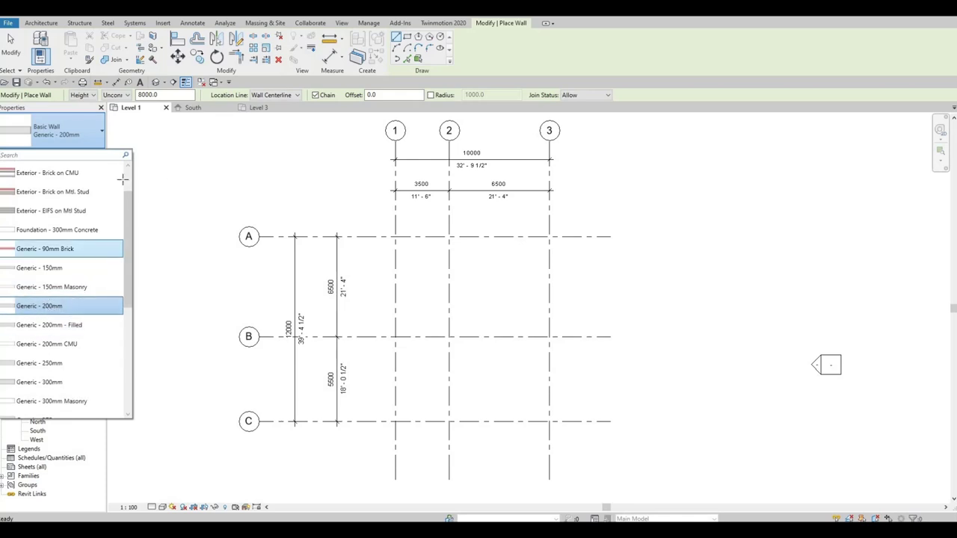
key(Escape)
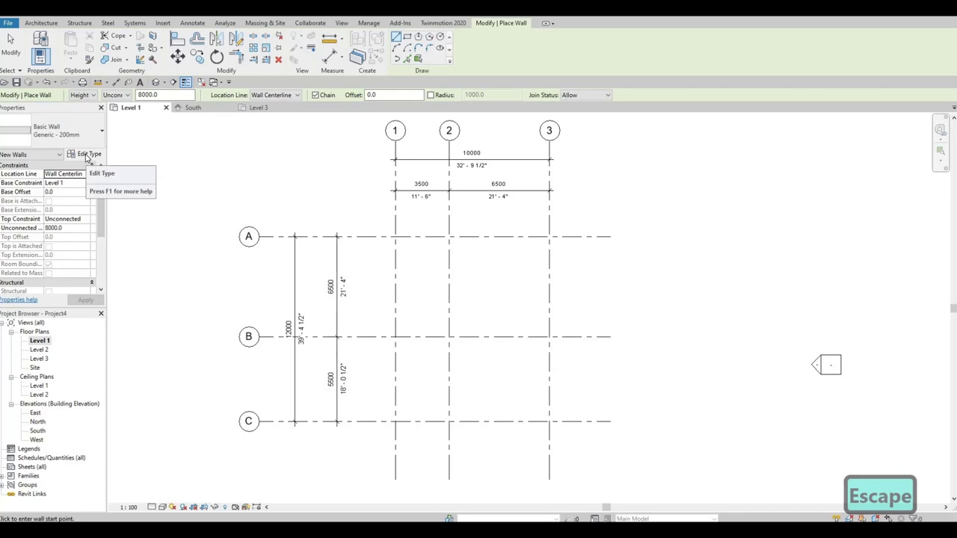
- Duplicate the Generic - 200mm wall type under the name Exterior Wall 1
click(87, 156)
click(448, 80)
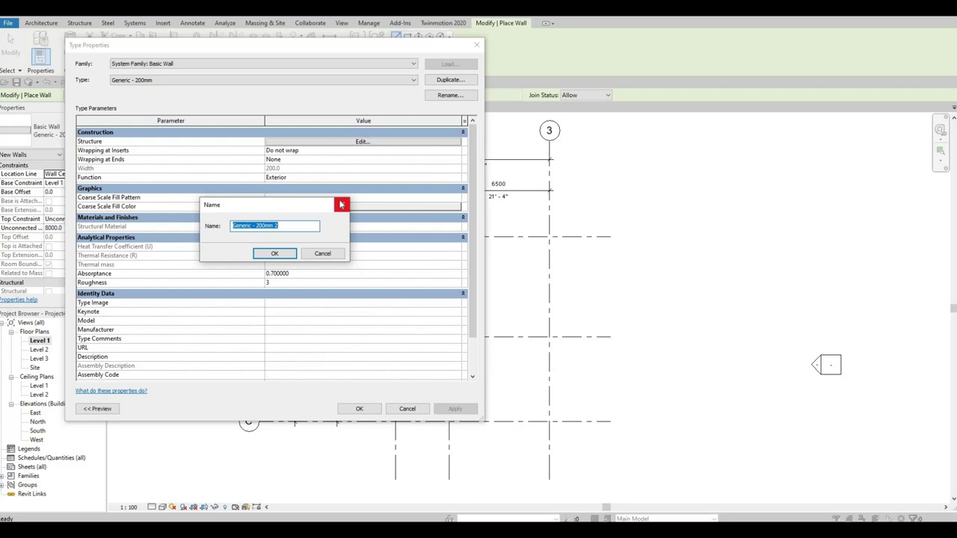
text(Exte)
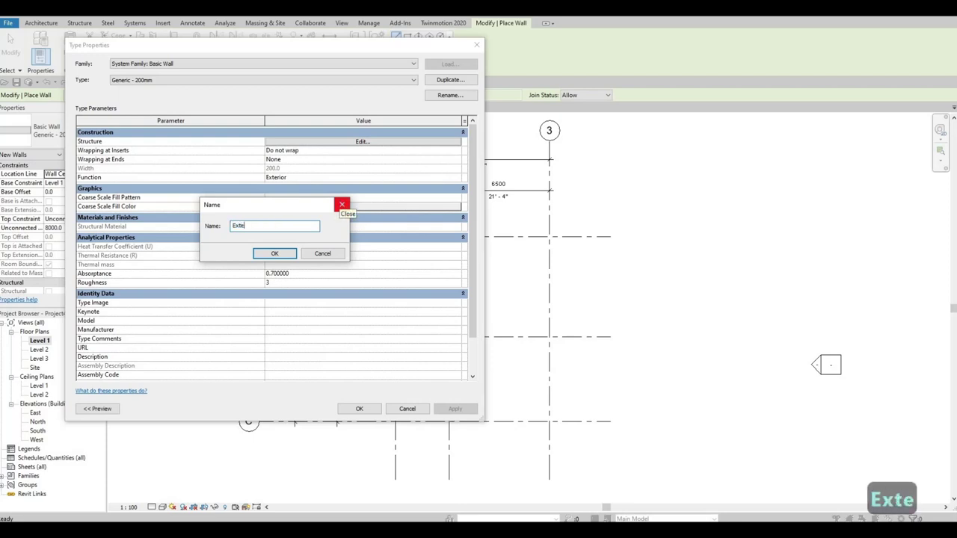
text(rior Wall 1)
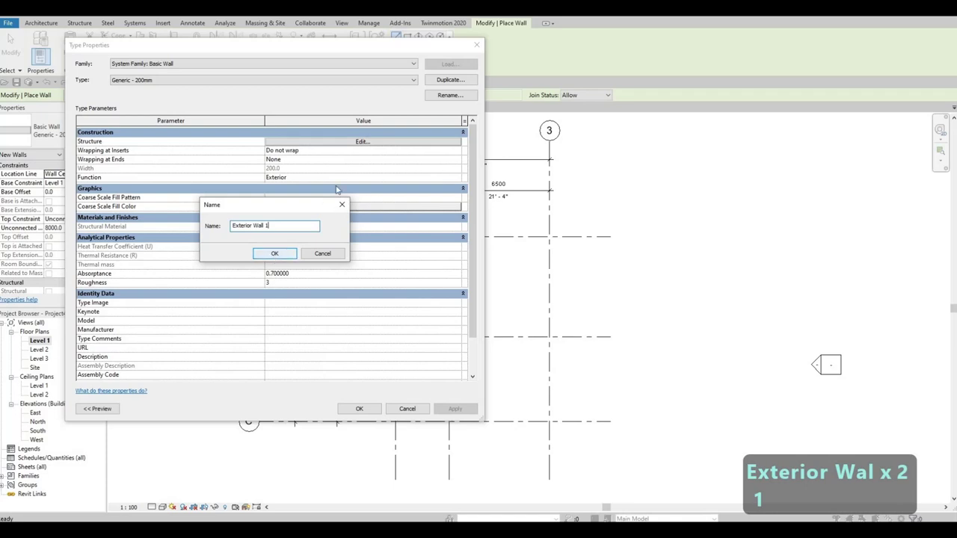
click(274, 254)
- Assign the Gypsum Wall Board material to the structure layer of the Exterior Wall 1 type and accept the type properties
click(357, 142)
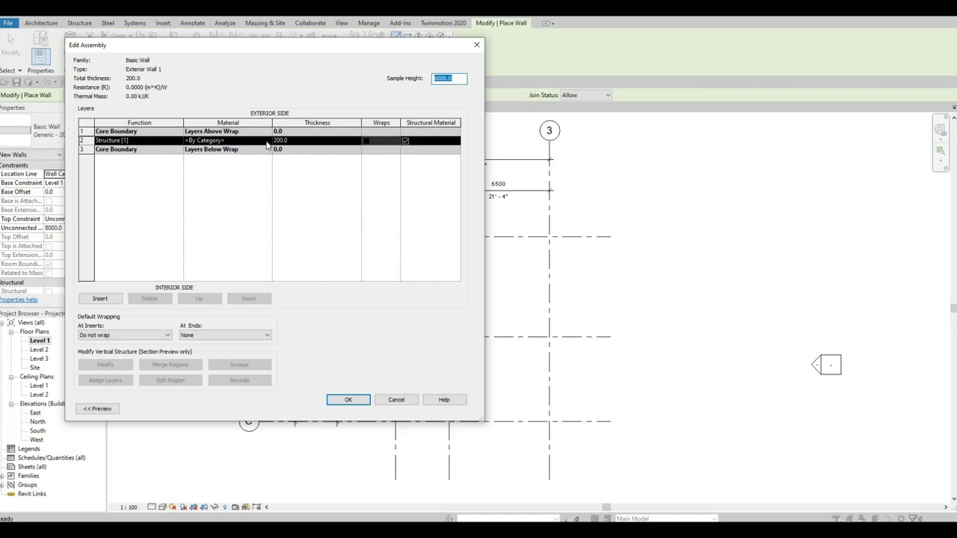
click(266, 143)
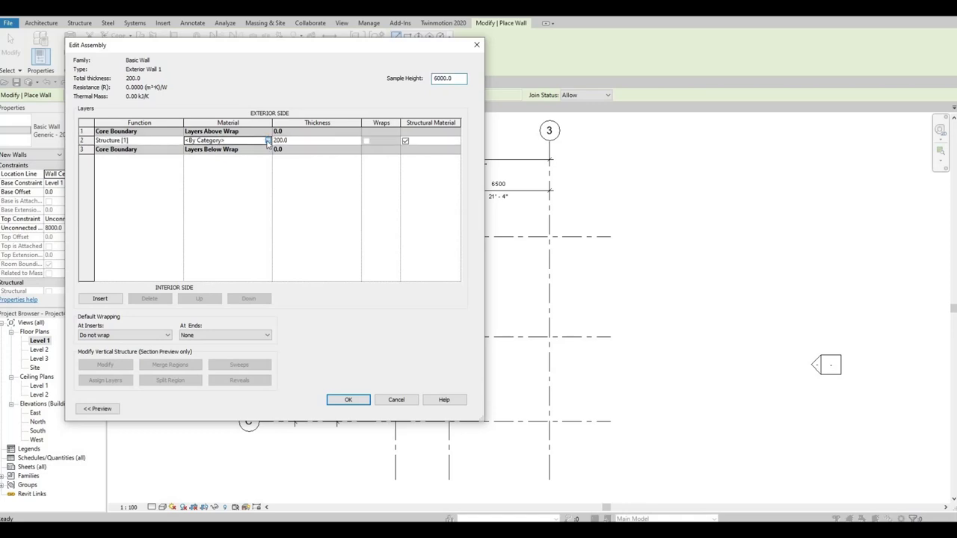
click(267, 140)
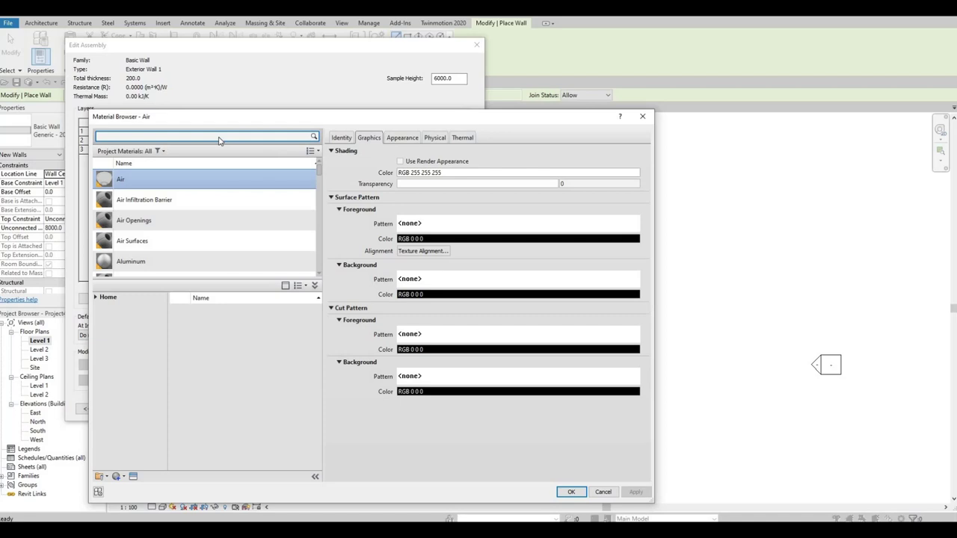
text(white)
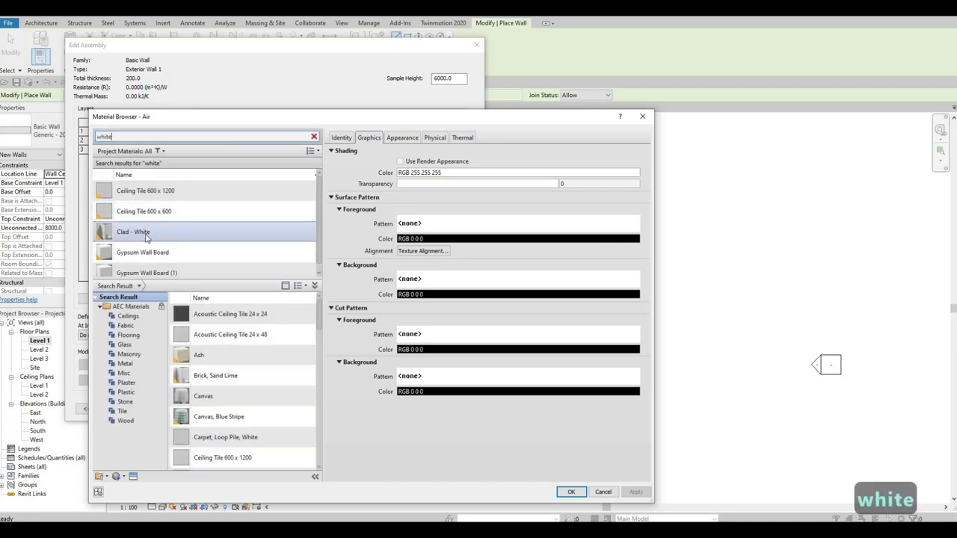
click(150, 231)
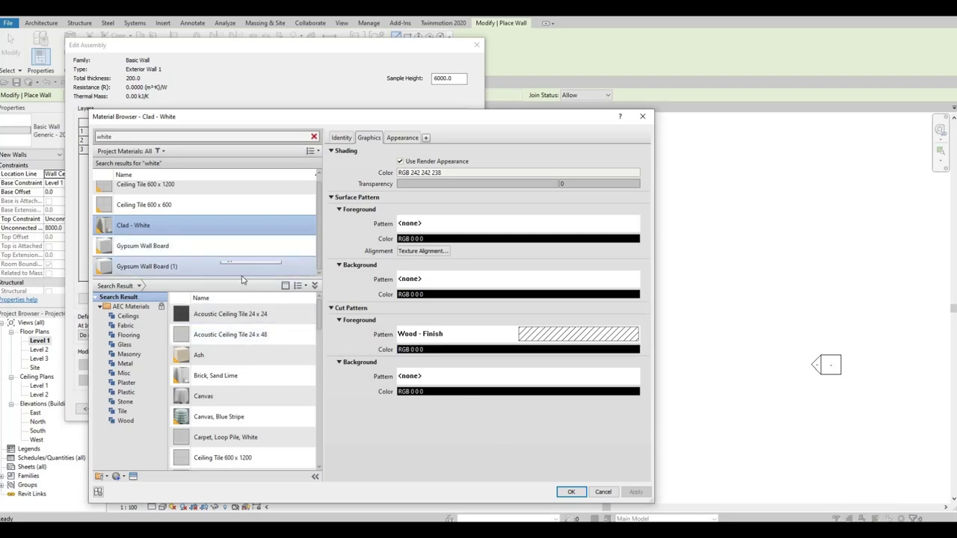
click(160, 245)
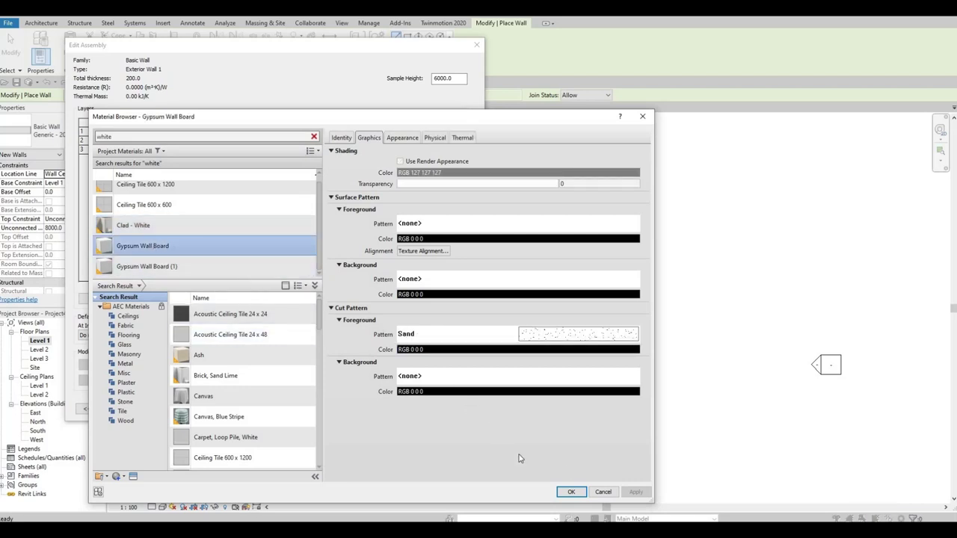
click(572, 493)
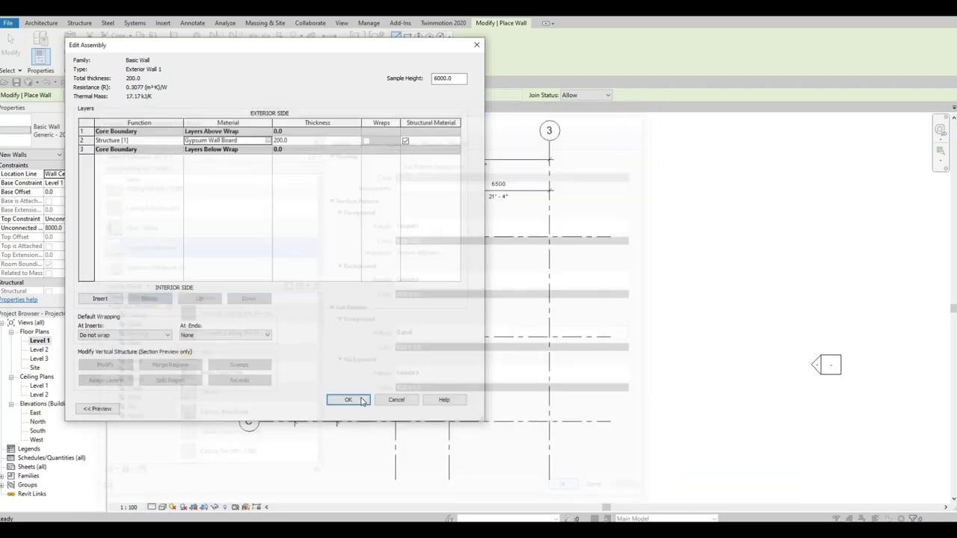
click(348, 400)
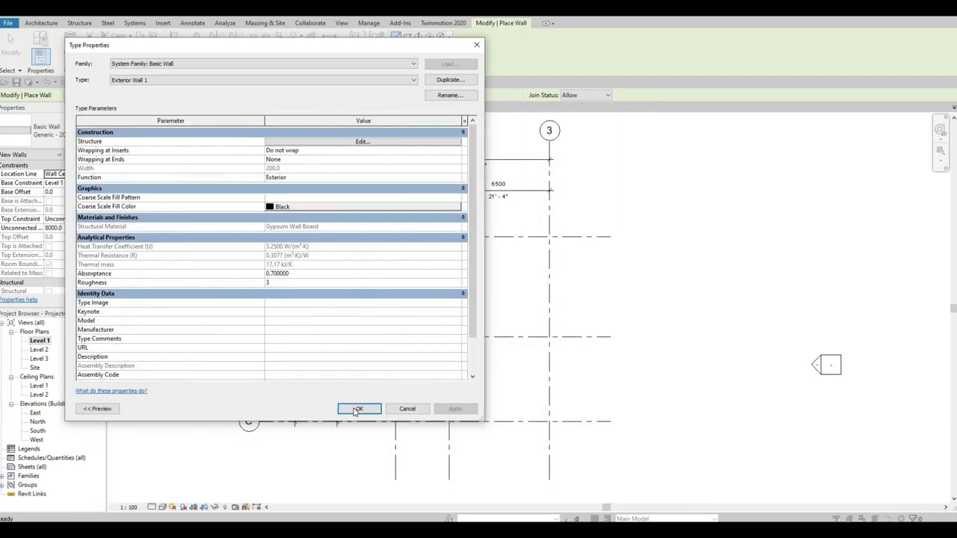
click(359, 408)
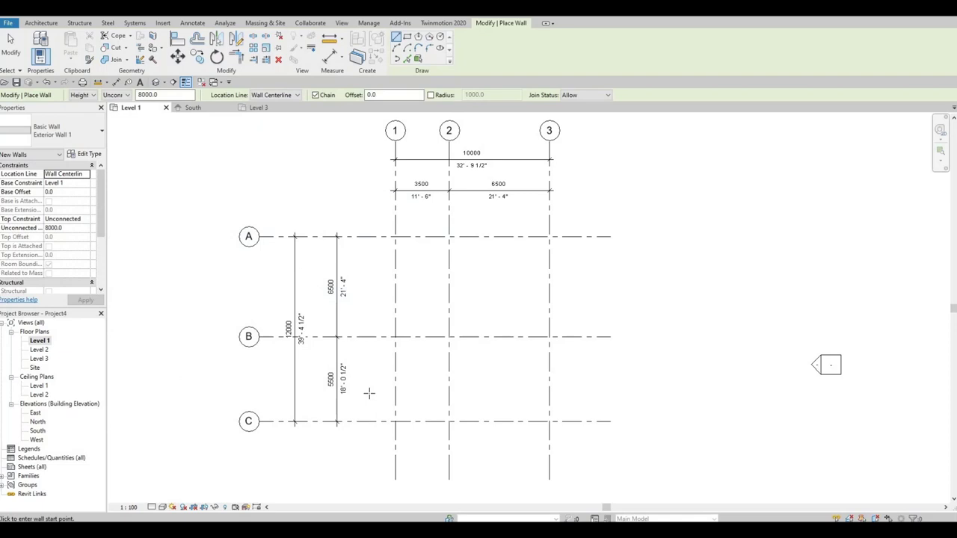
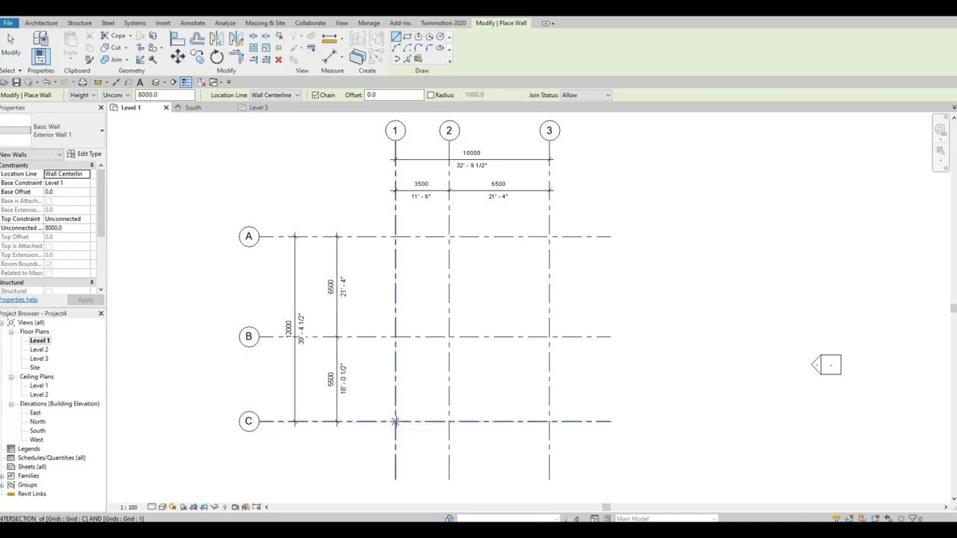
- Set the height of the new Exterior Wall 1 walls to reach up to Level 2
click(395, 421)
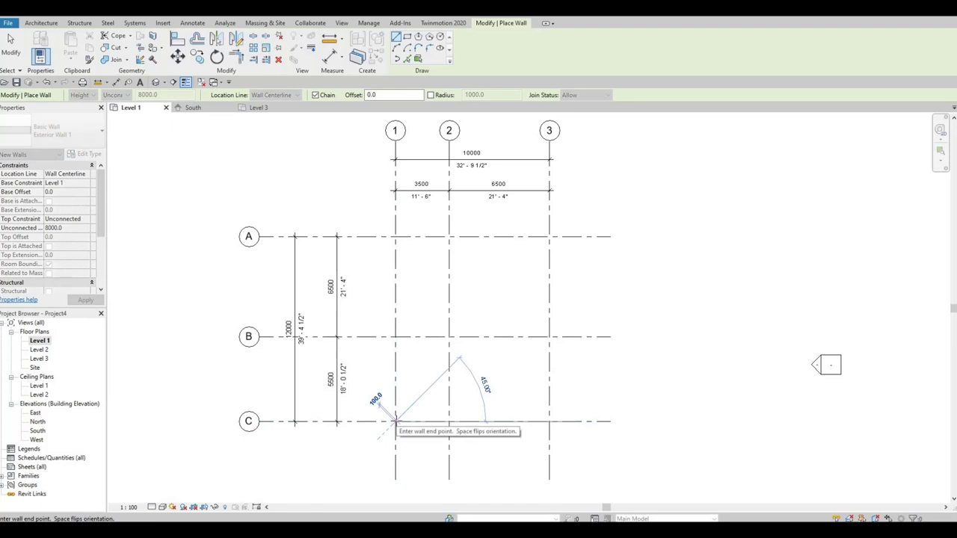
key(Escape)
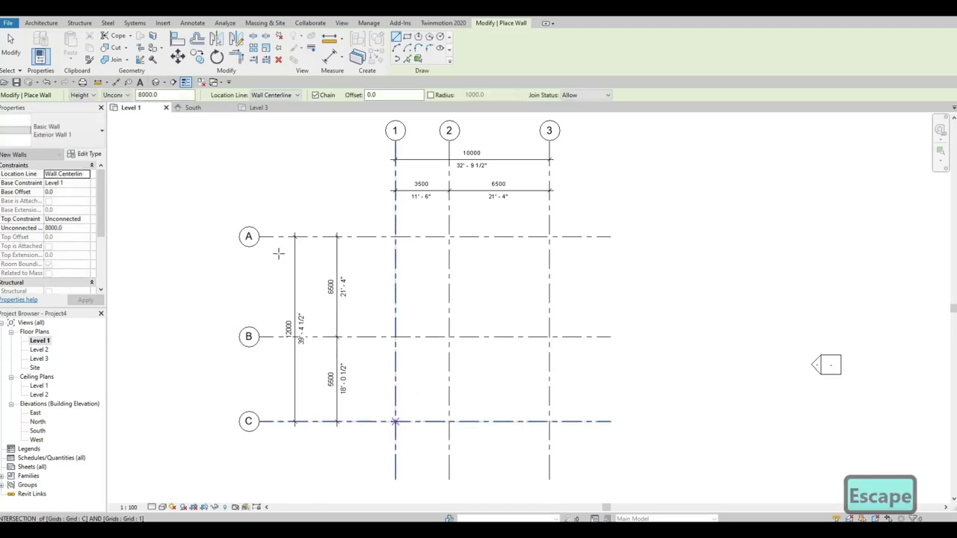
click(128, 98)
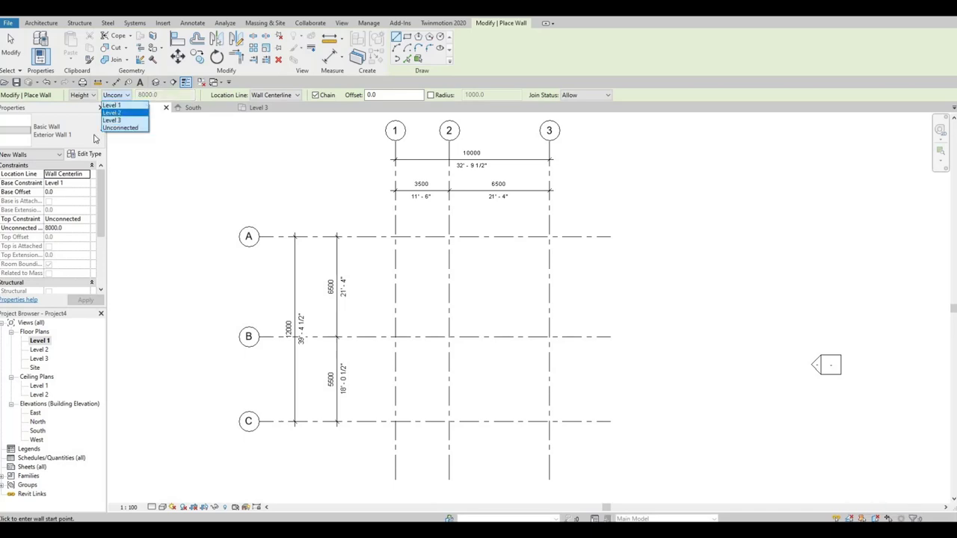
key(Return)
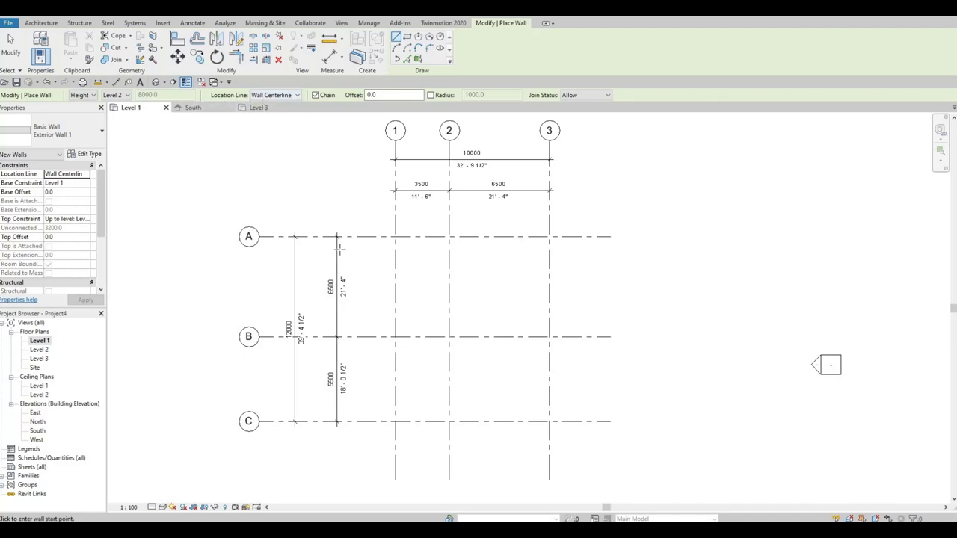
- Draw a chain of walls from grid intersection C-1 along grid 1 to A, along grid A to 3, and down grid 3 to C
click(396, 423)
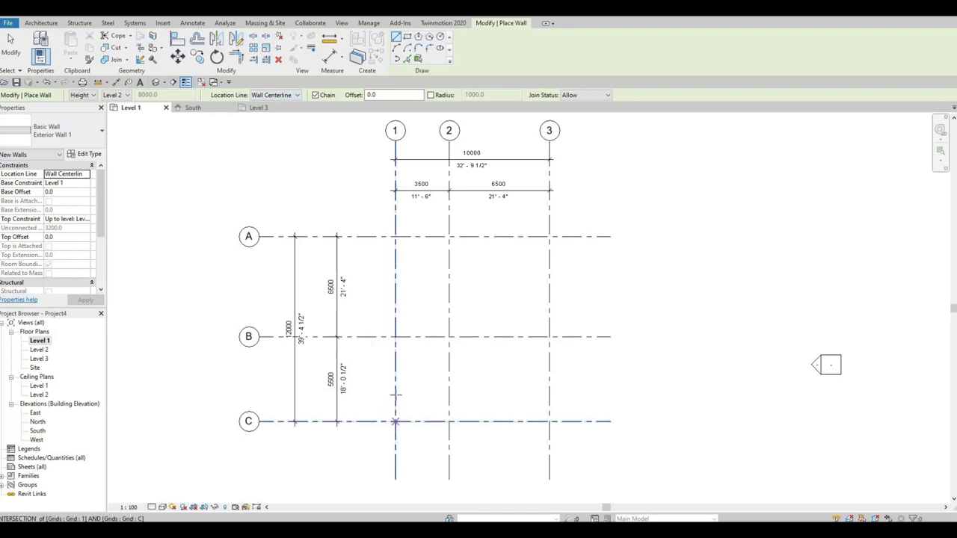
key(Escape)
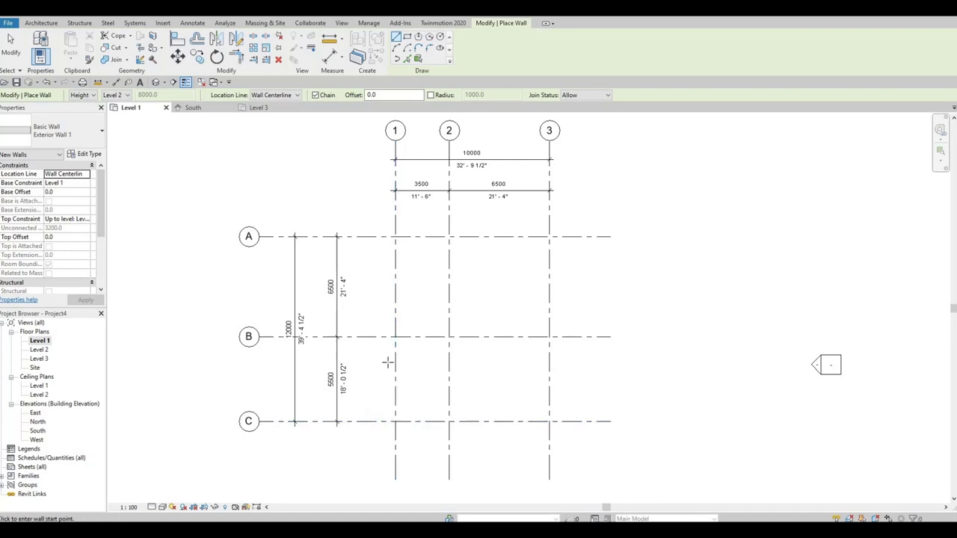
click(395, 421)
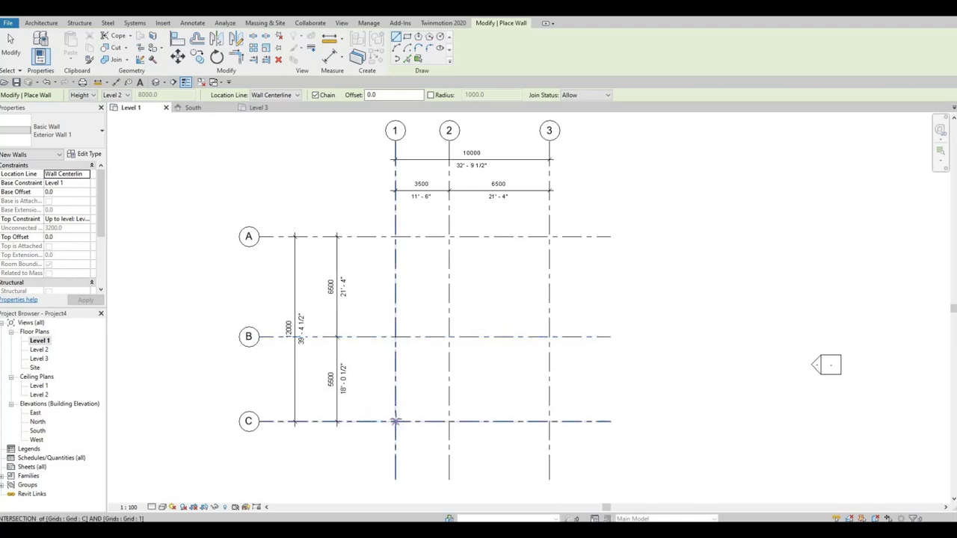
click(395, 421)
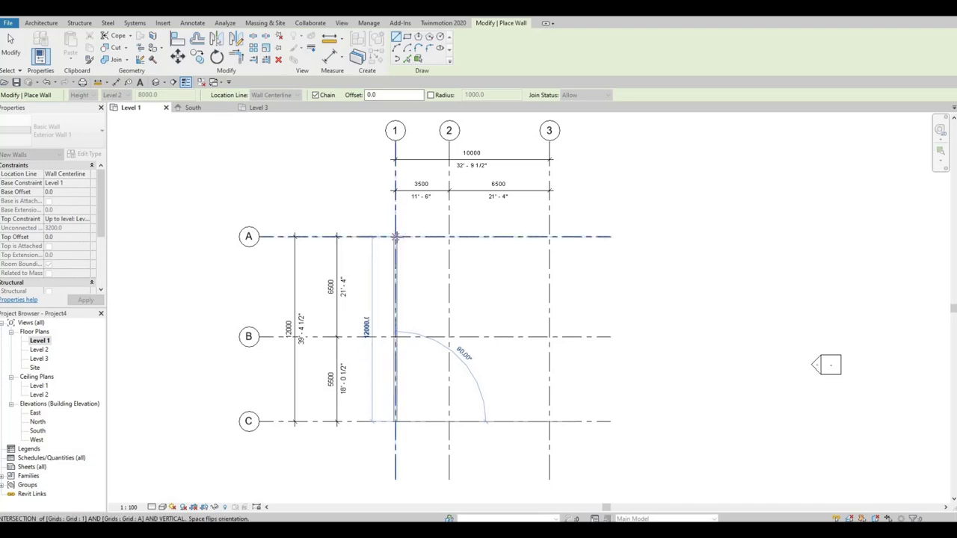
click(396, 236)
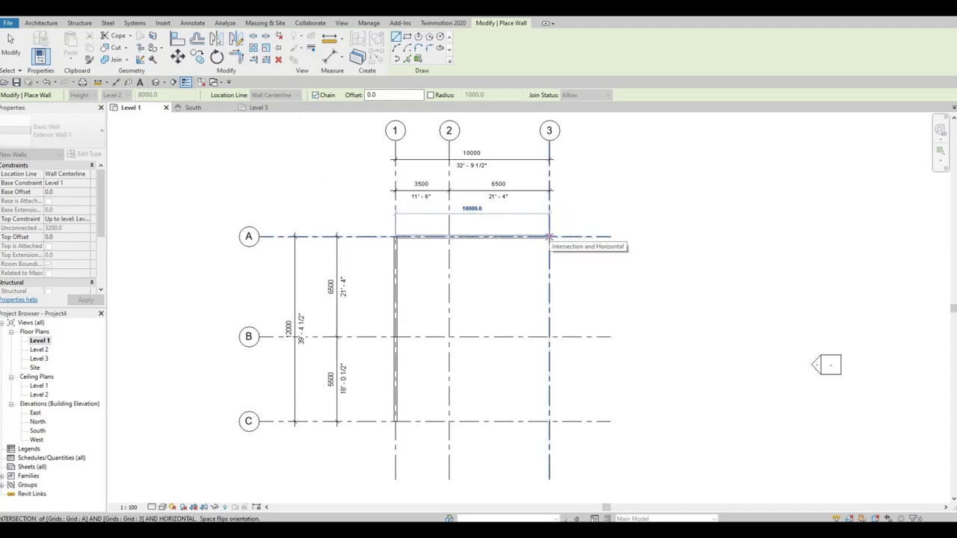
key(F1)
key(F1)
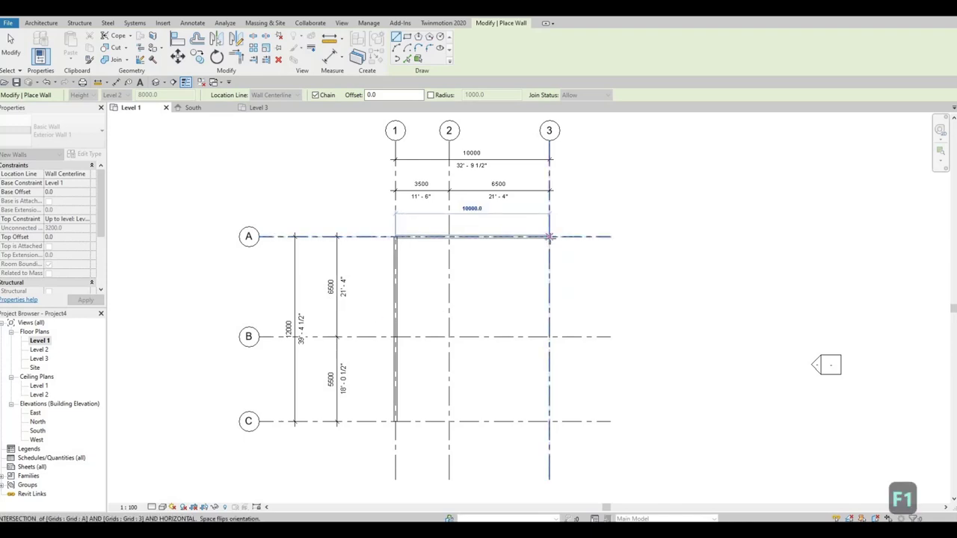
click(550, 237)
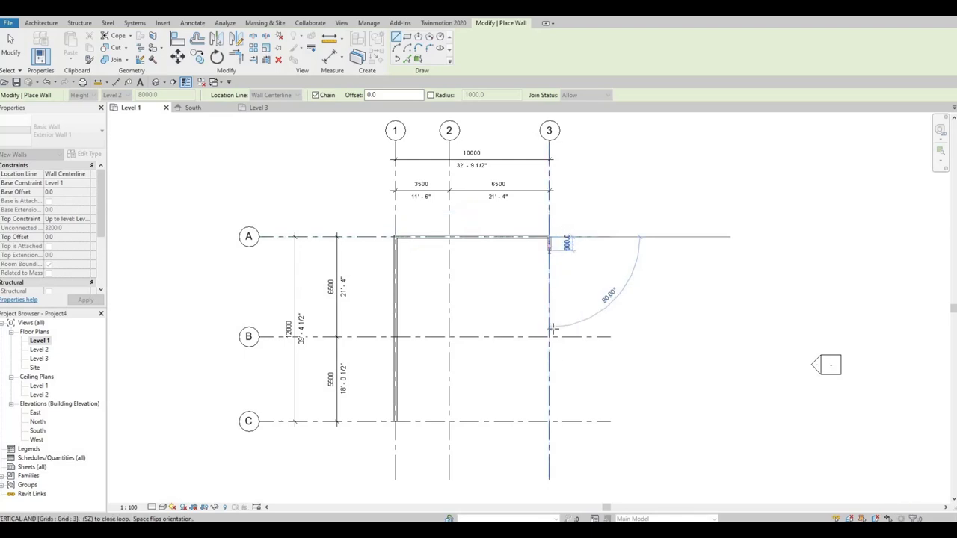
click(549, 420)
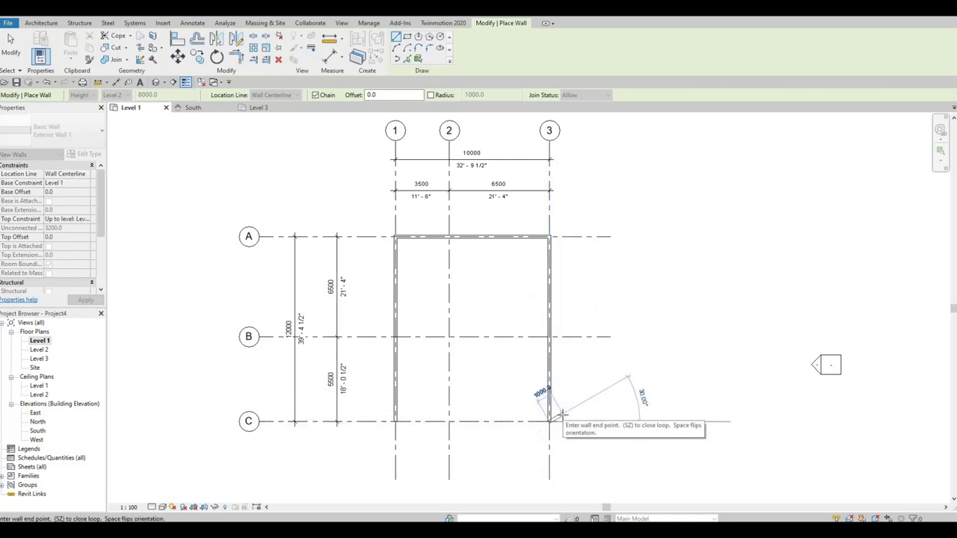
key(Escape)
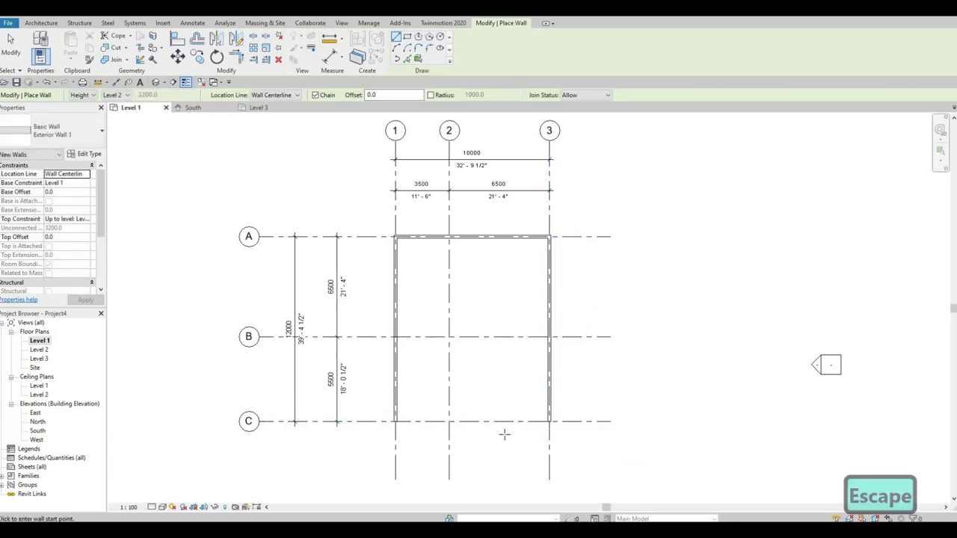
- Draw stepped walls from grid B-1 to B-2, 3500 mm down grid 2, 1500 mm right, 2000 mm down to grid C, and across to grid 3
key(F1)
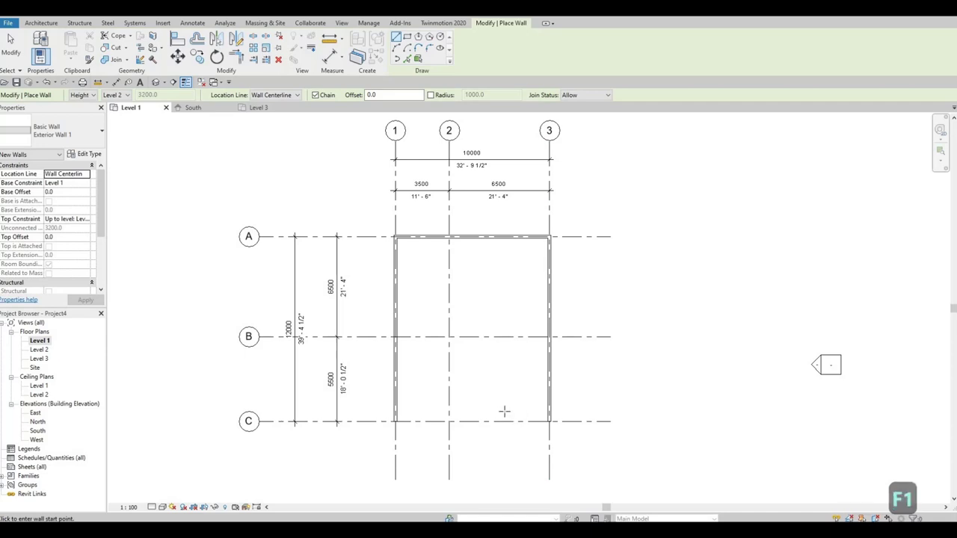
click(396, 336)
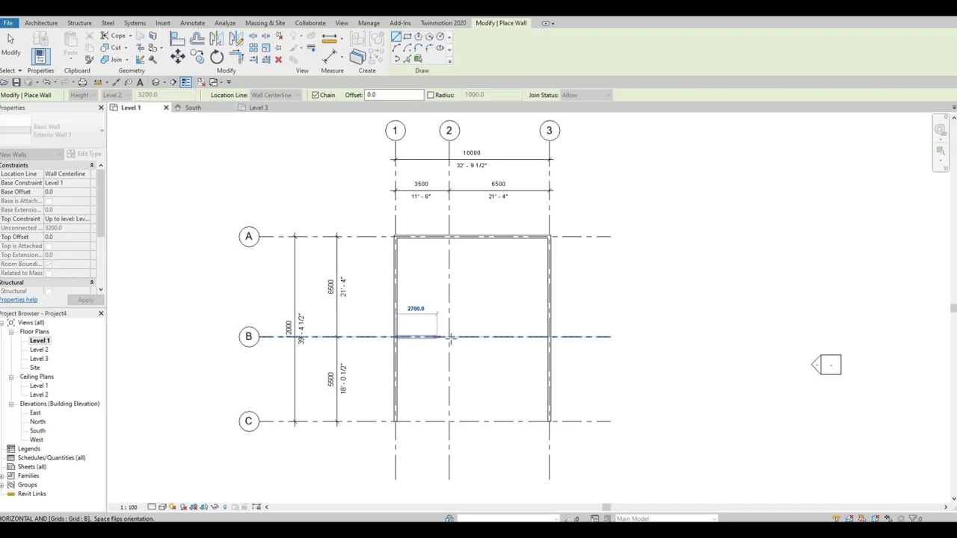
click(448, 336)
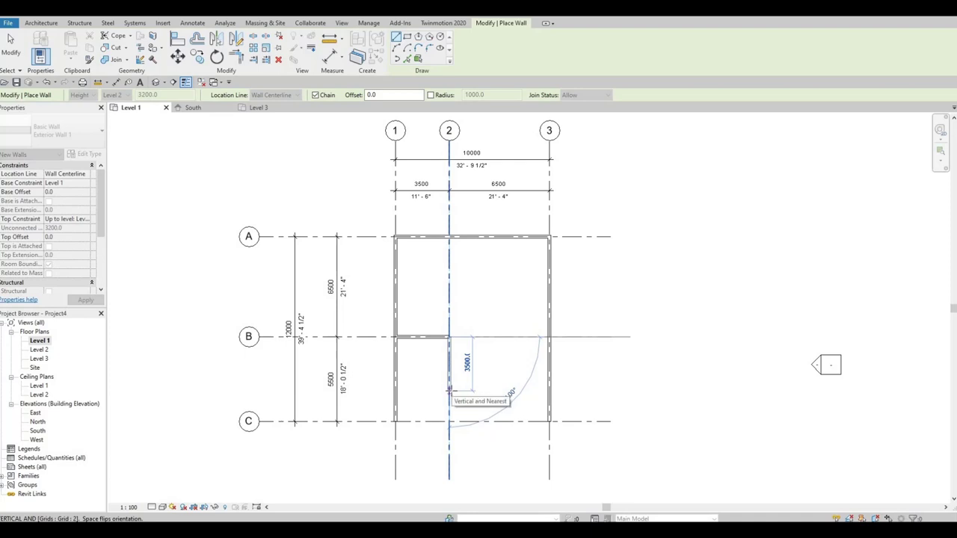
click(449, 389)
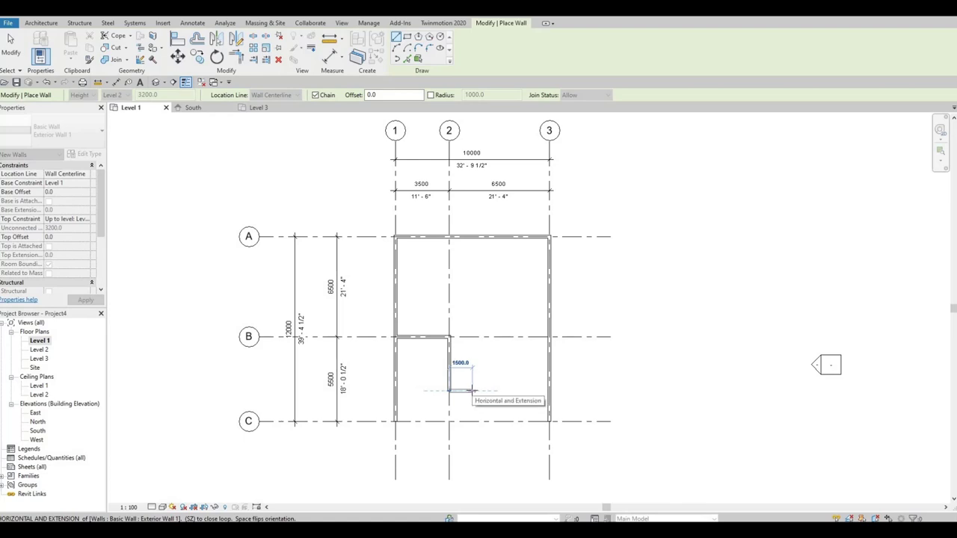
click(471, 389)
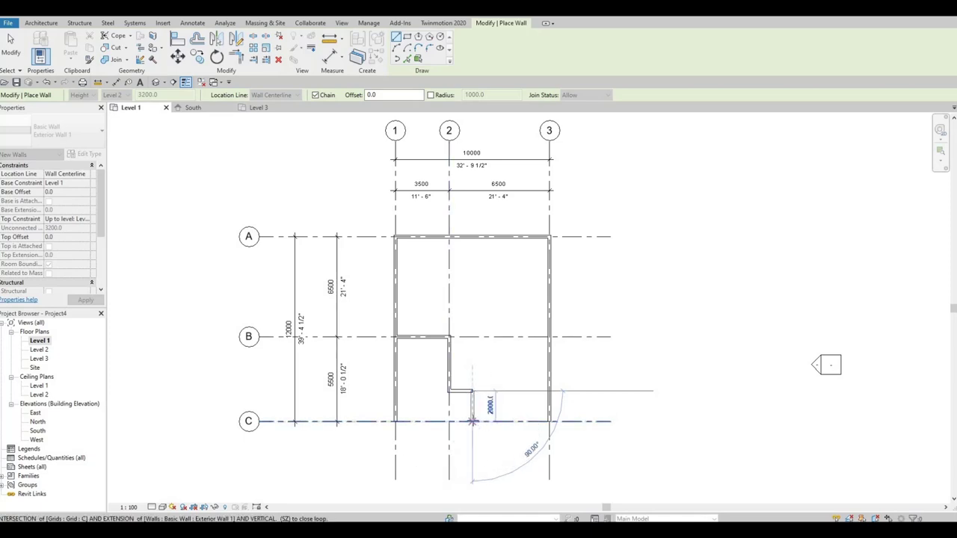
click(473, 421)
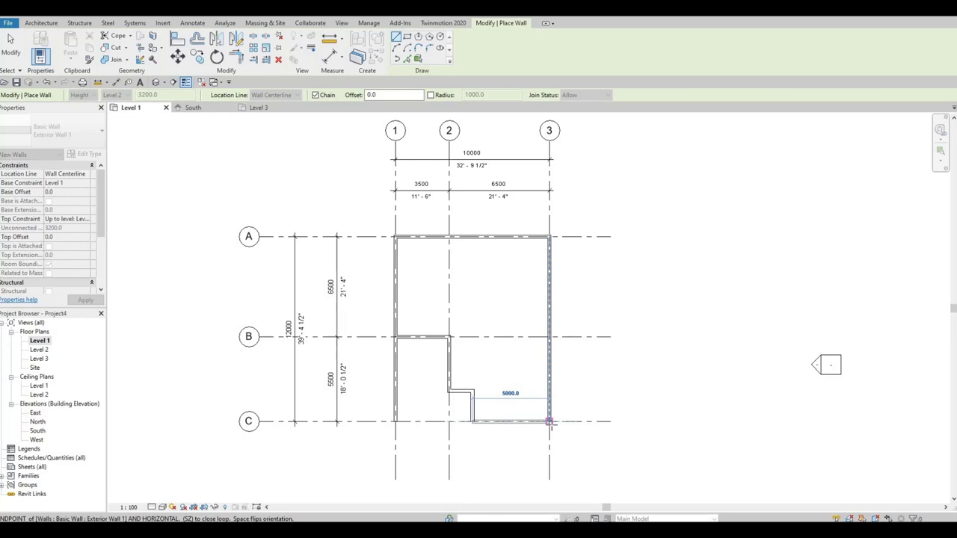
click(550, 422)
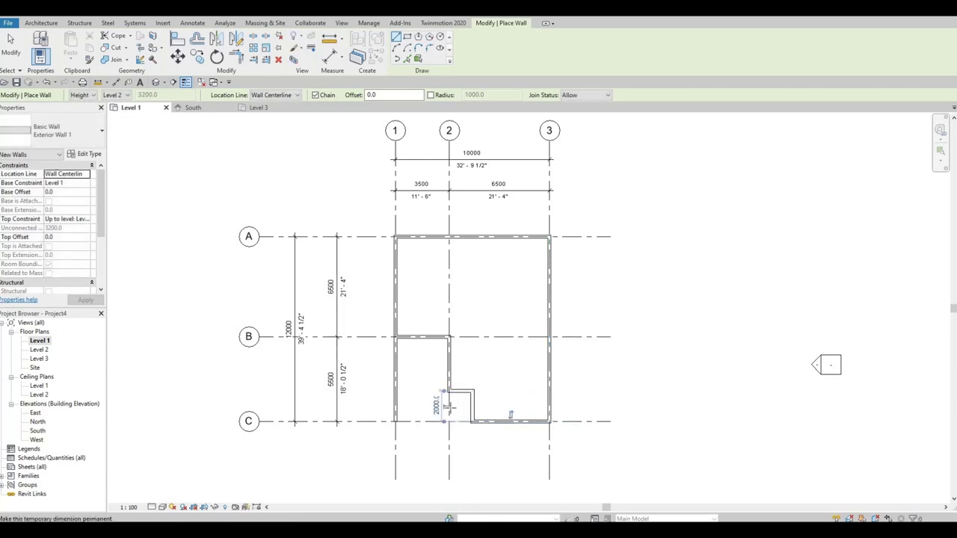
key(F1)
key(Escape)
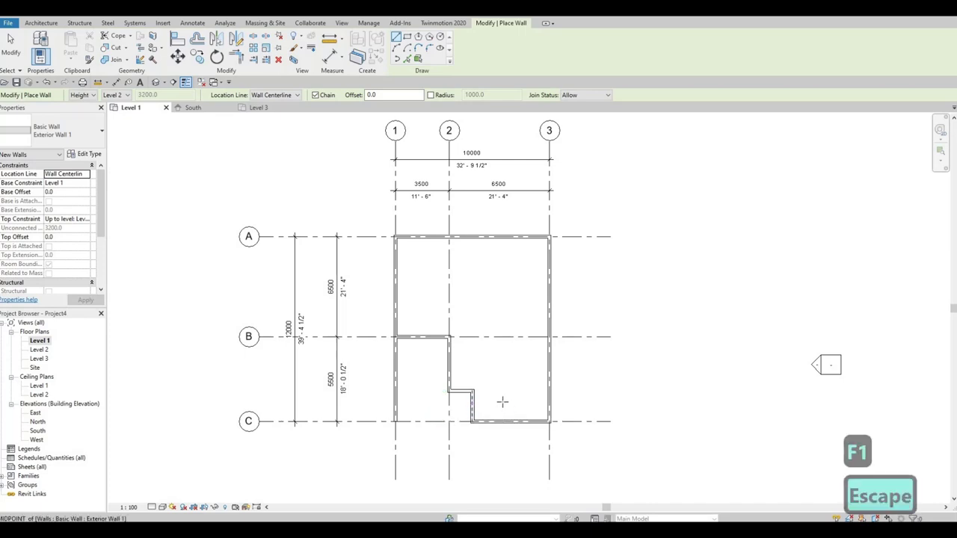
key(Escape)
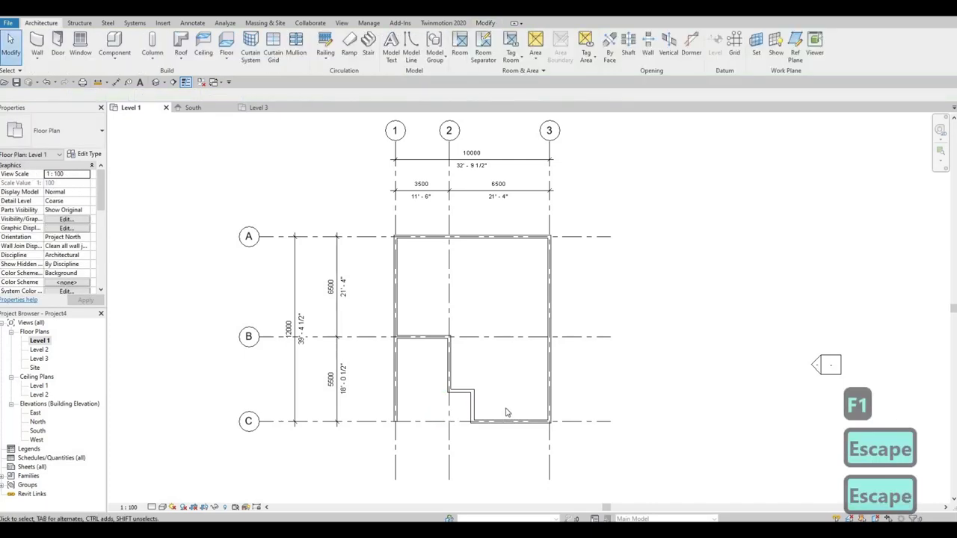
- Place an M_Single-Flush 0762 x 2032mm door in the short horizontal stepped wall, centred 600 mm from grid 2 and swinging inward
scroll(486, 406, up, 1)
scroll(548, 408, up, 1)
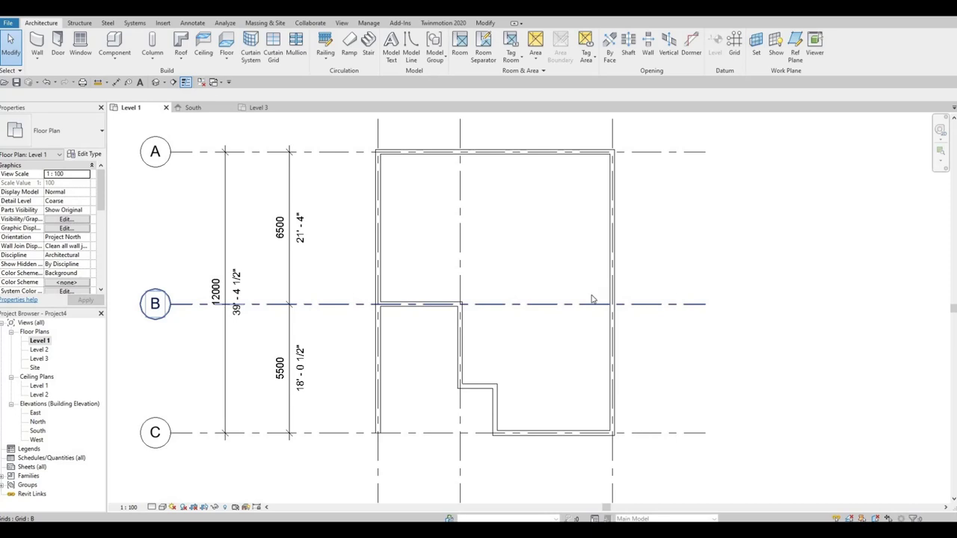
key(F1)
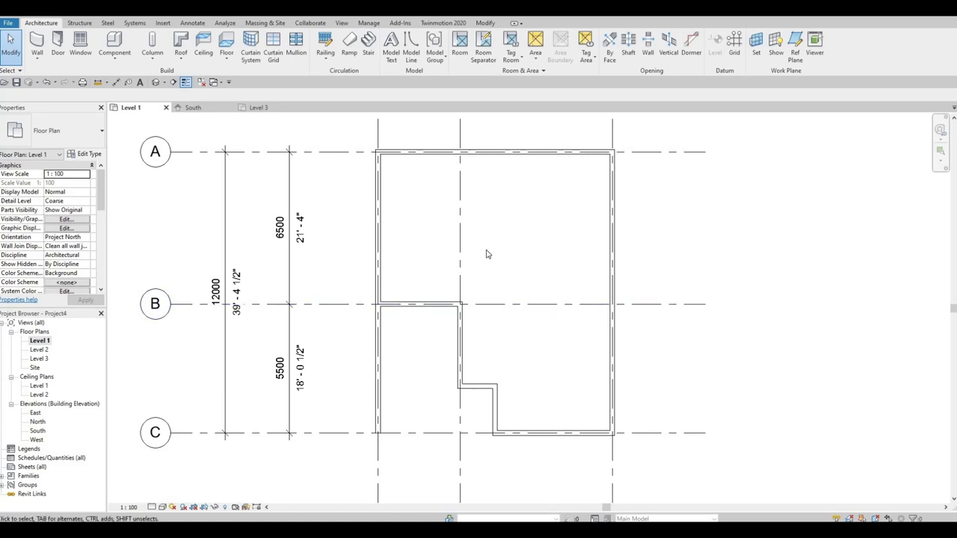
click(59, 45)
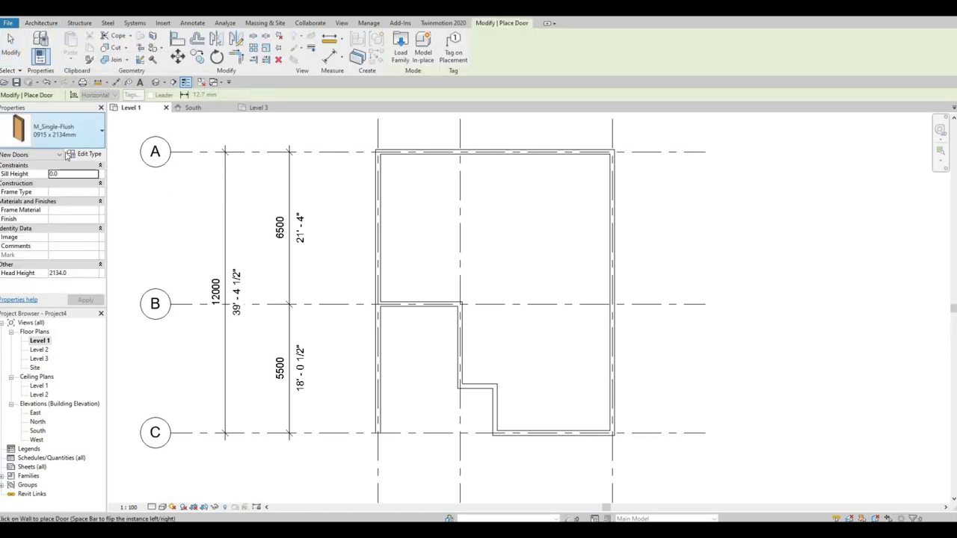
click(60, 135)
click(44, 186)
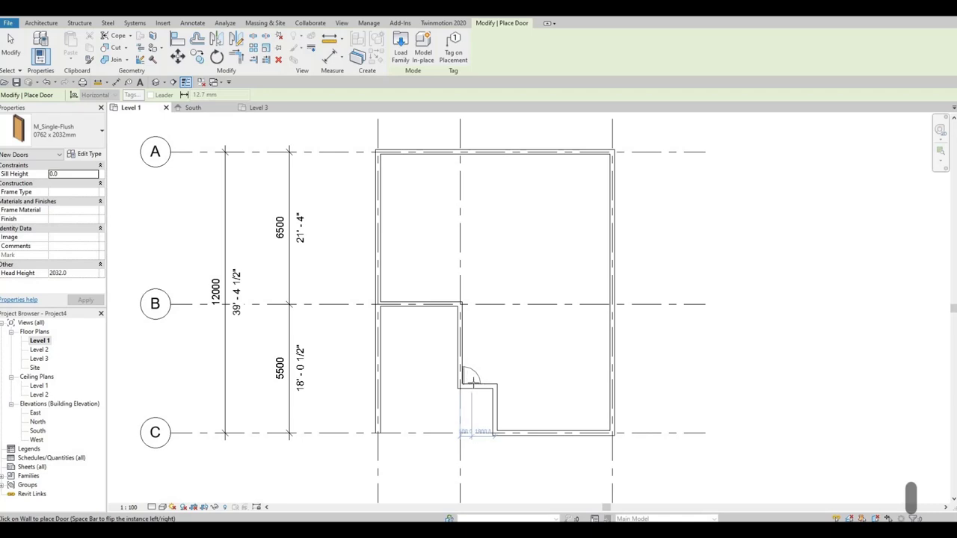
click(473, 375)
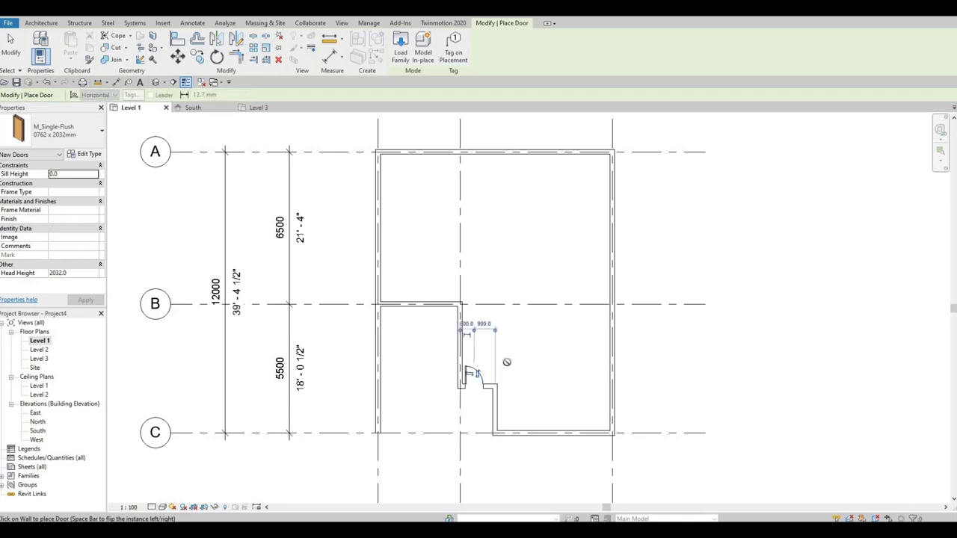
key(Escape)
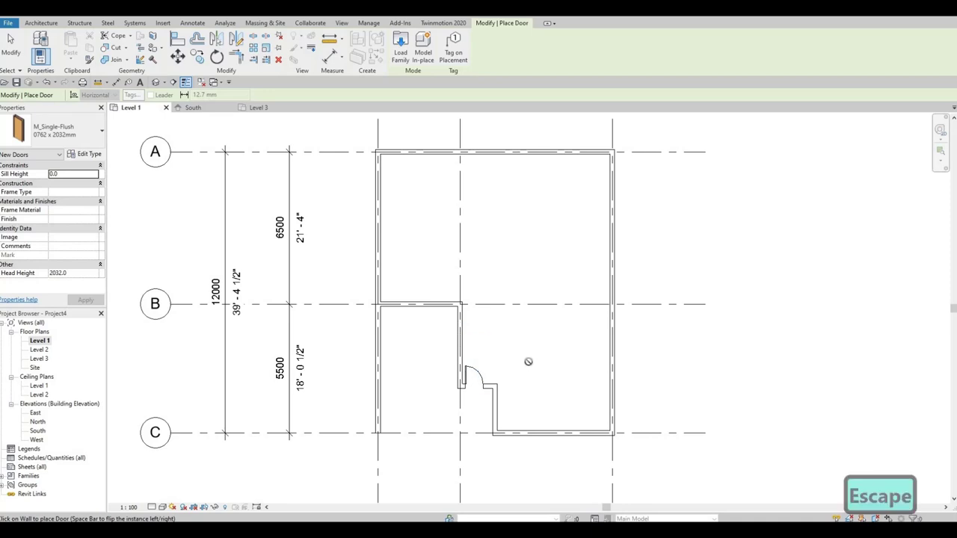
key(Escape)
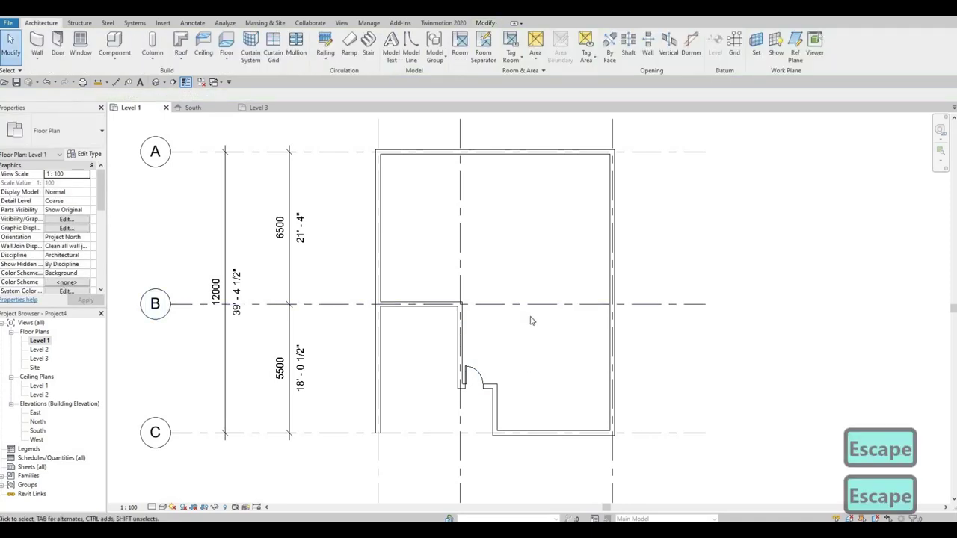
key(F1)
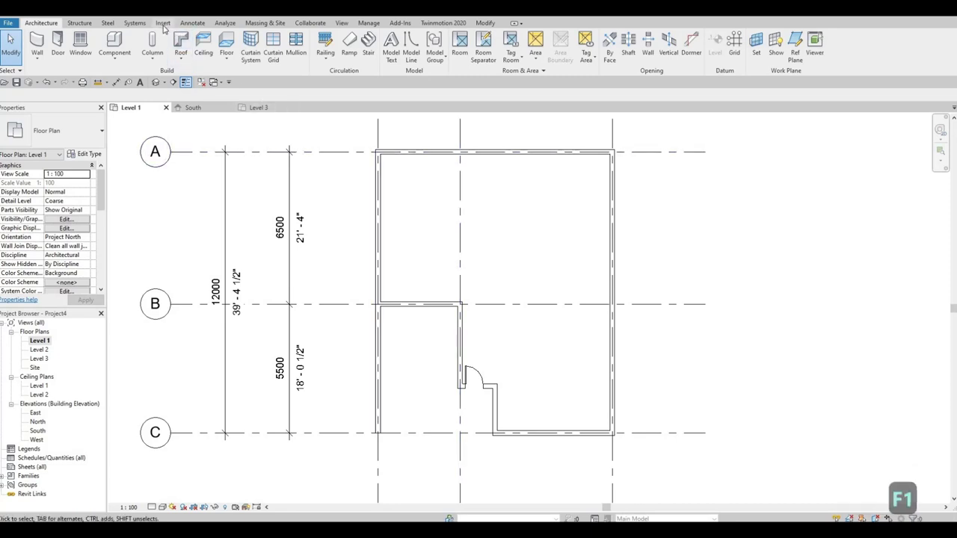
- Load the M_Chair-Corbu and M_Sofa-Corbu families from the Furniture Seating library folder
click(163, 24)
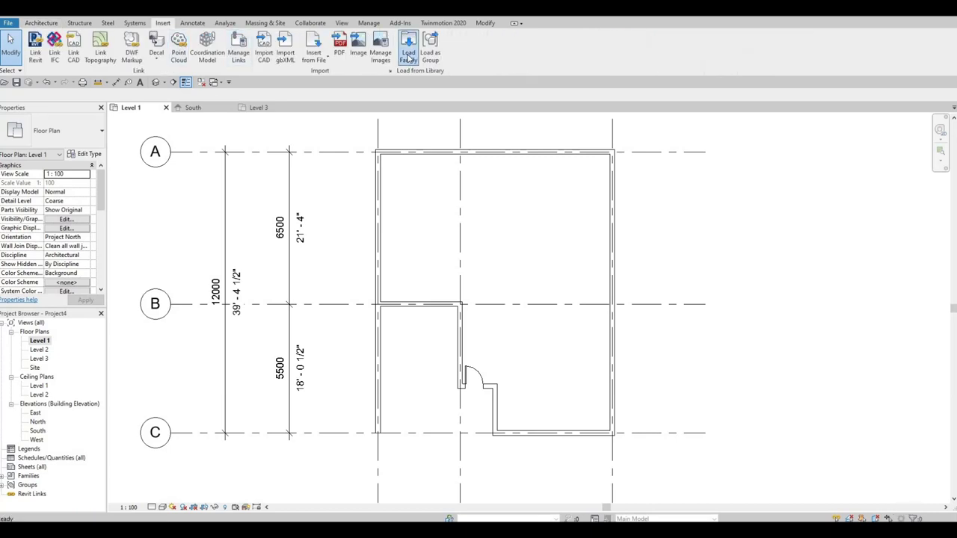
click(408, 55)
scroll(400, 246, down, 1)
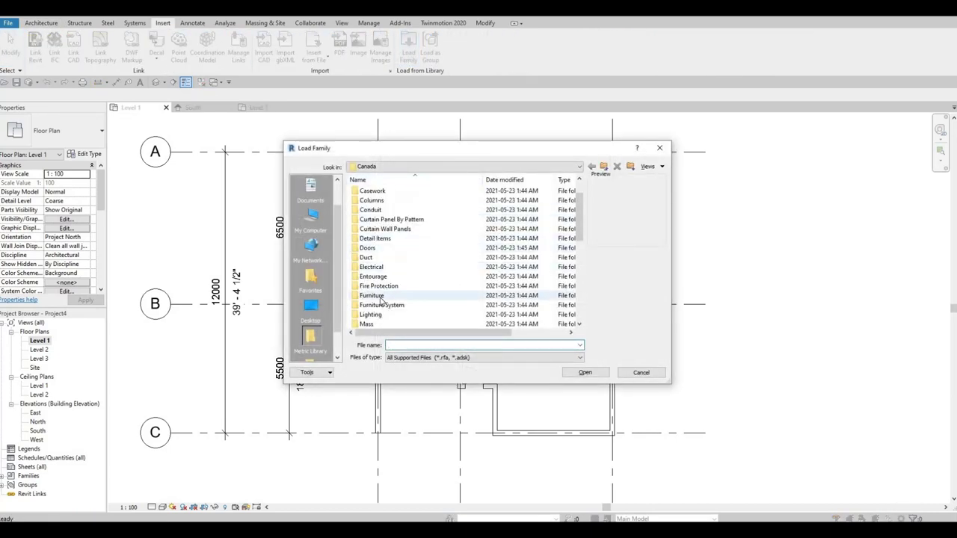
double_click(372, 296)
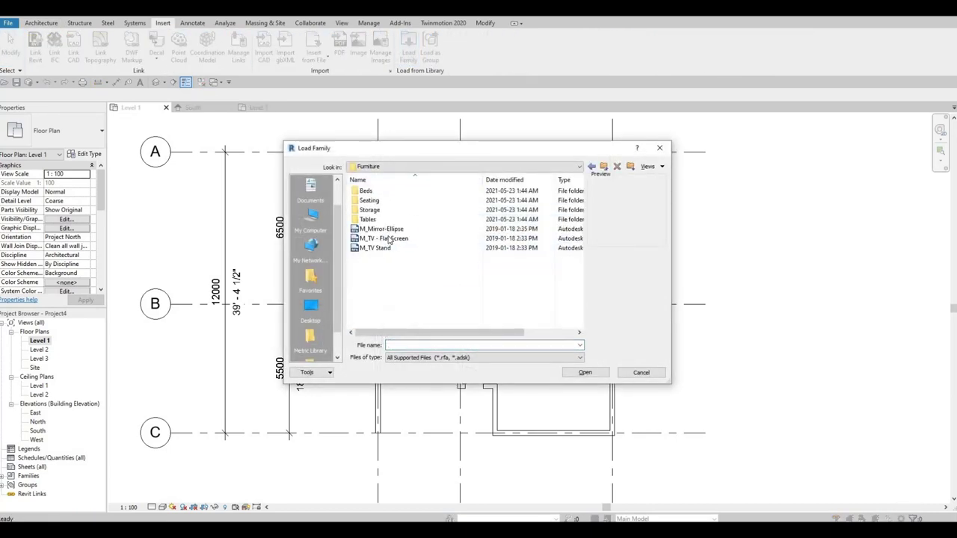
double_click(378, 200)
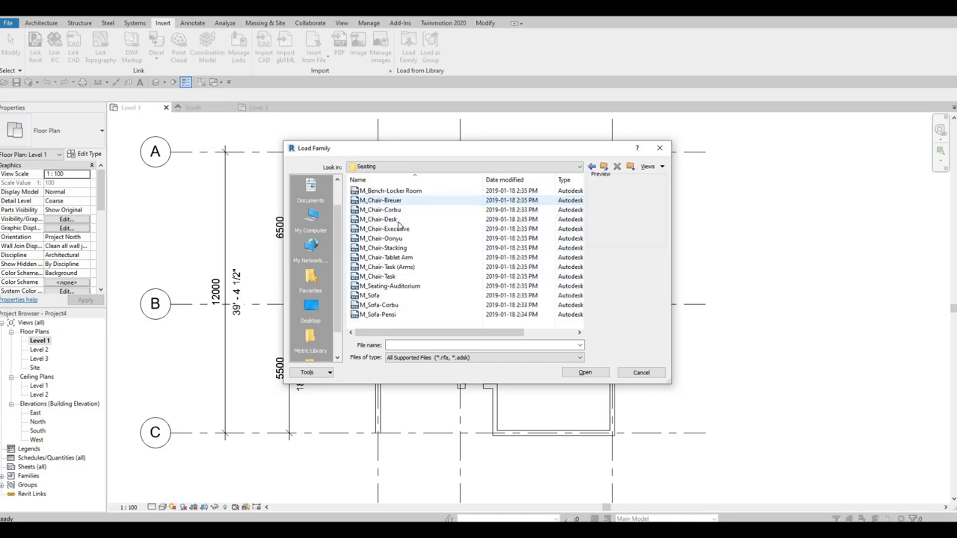
click(380, 200)
click(381, 210)
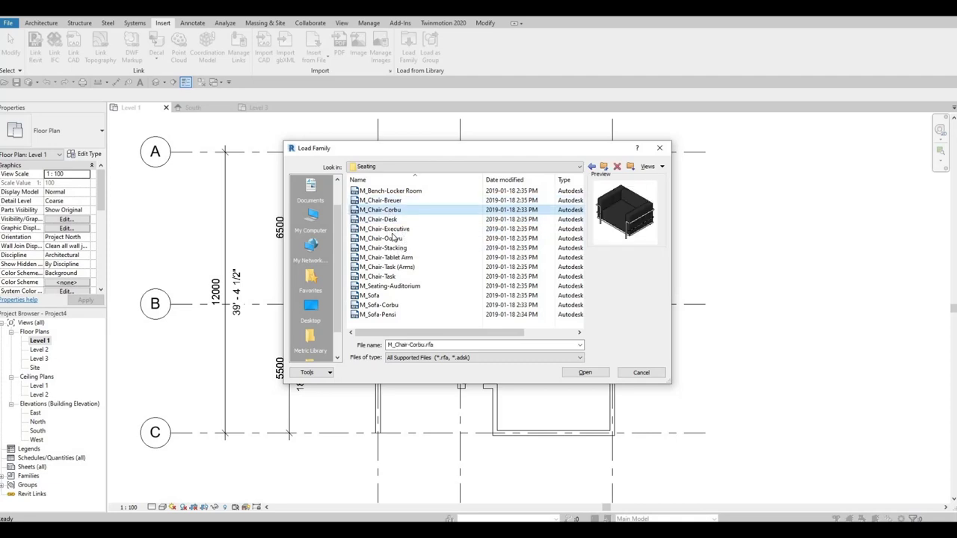
shift+click(387, 306)
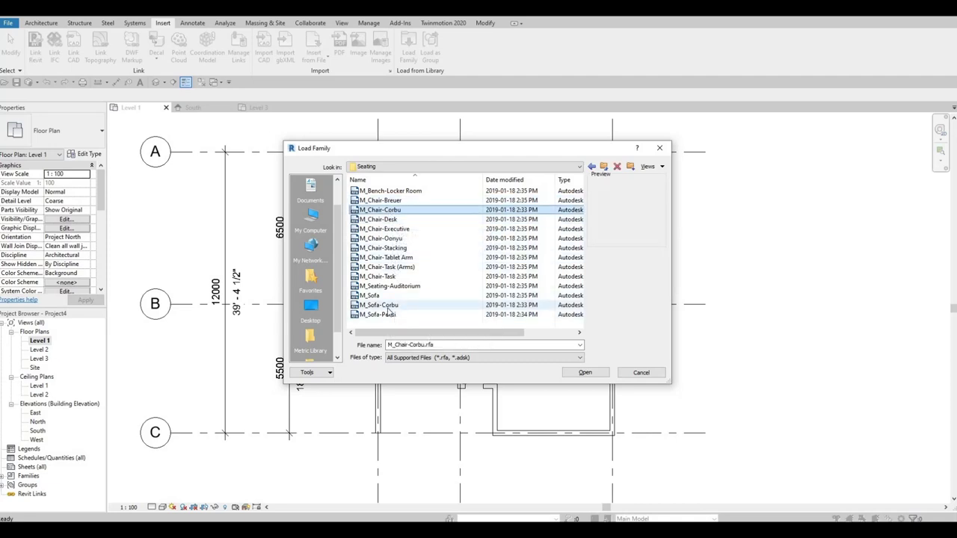
click(389, 305)
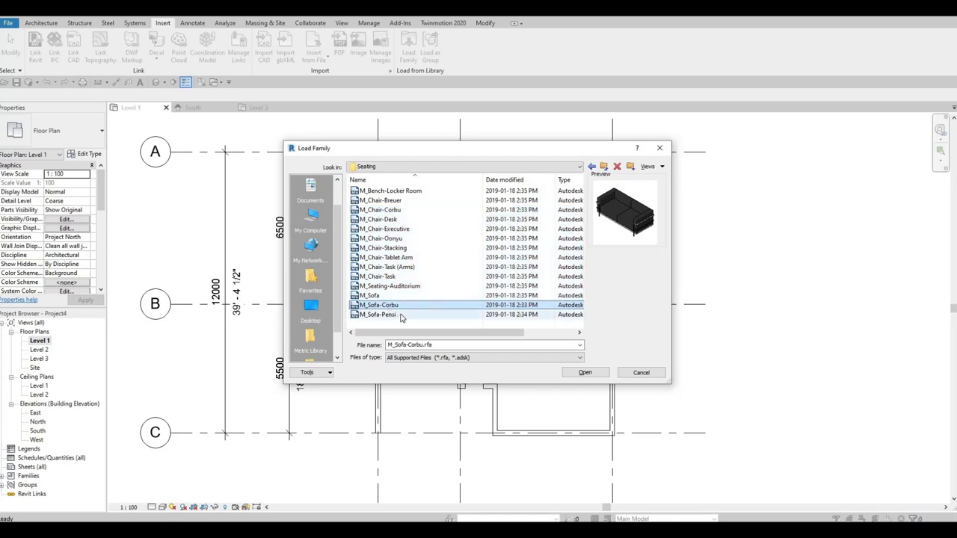
ctrl+click(381, 210)
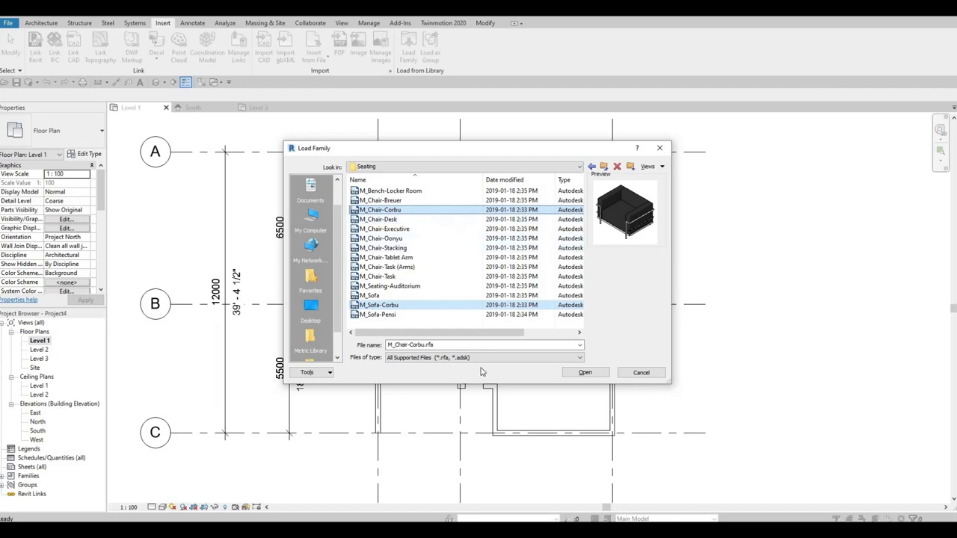
click(586, 375)
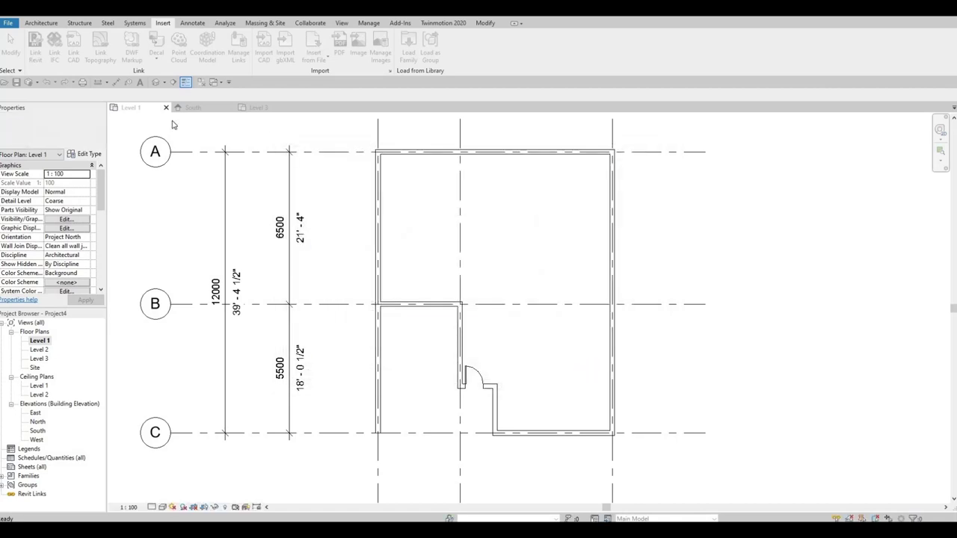
- Place an M_Sofa-Corbu sofa near the grid C wall, about 2300 mm from the stepped wall beside the door
click(41, 23)
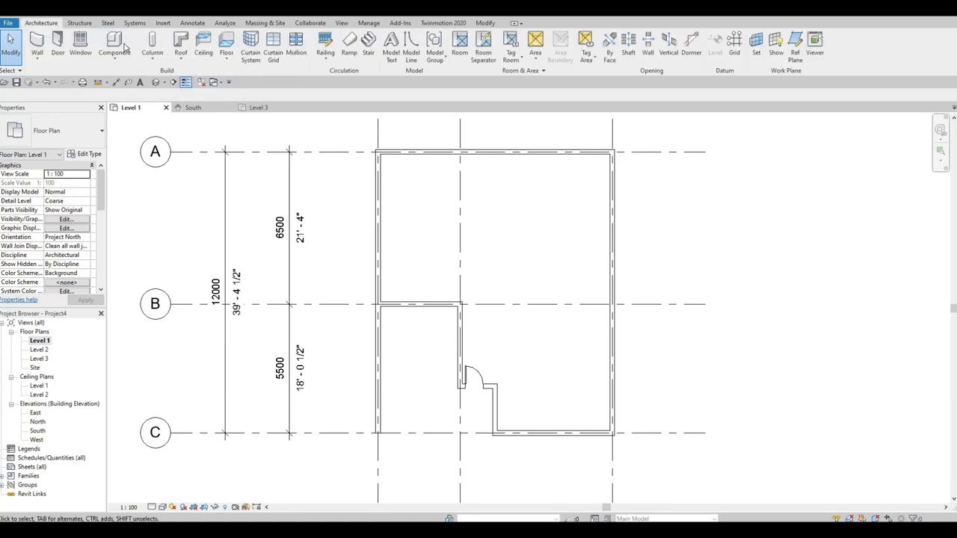
click(116, 42)
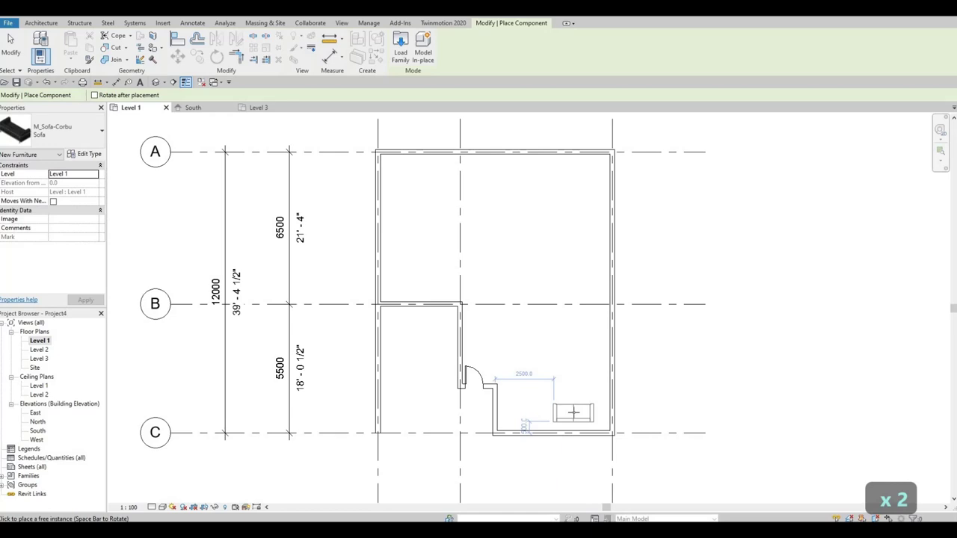
click(568, 412)
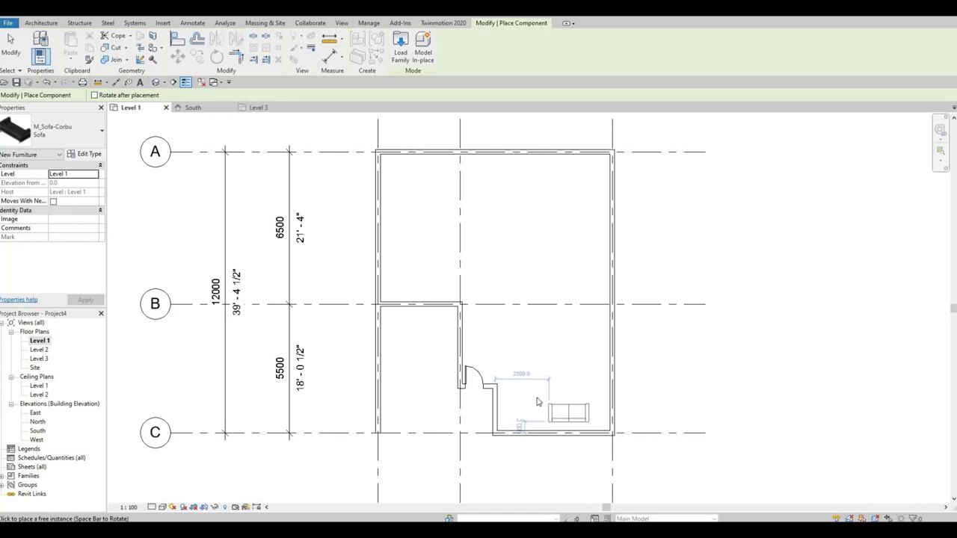
- Place an upright M_Sofa-Corbu beside grid 2 about 3700 mm above grid B, and a horizontal one about 400 mm below grid A
ctrl+scroll(429, 231, up, 2)
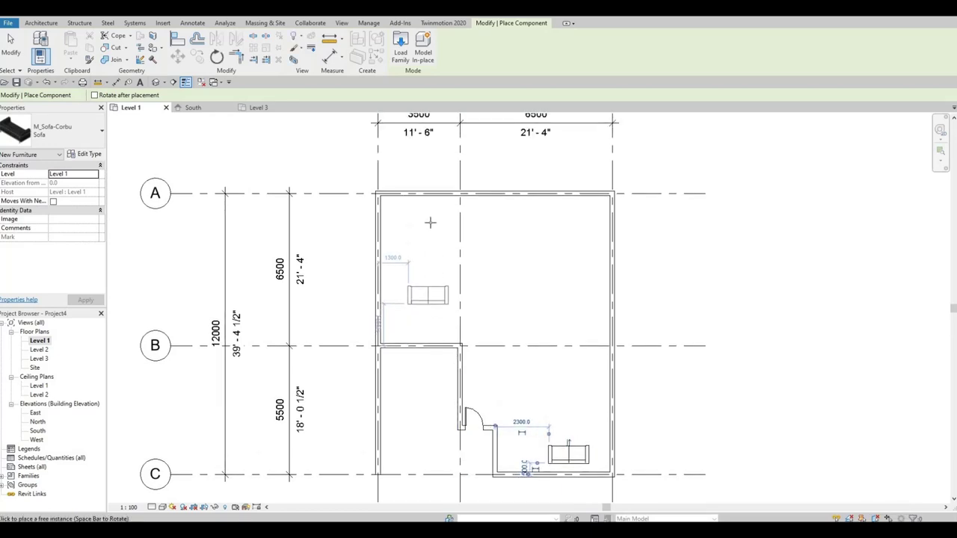
key(space)
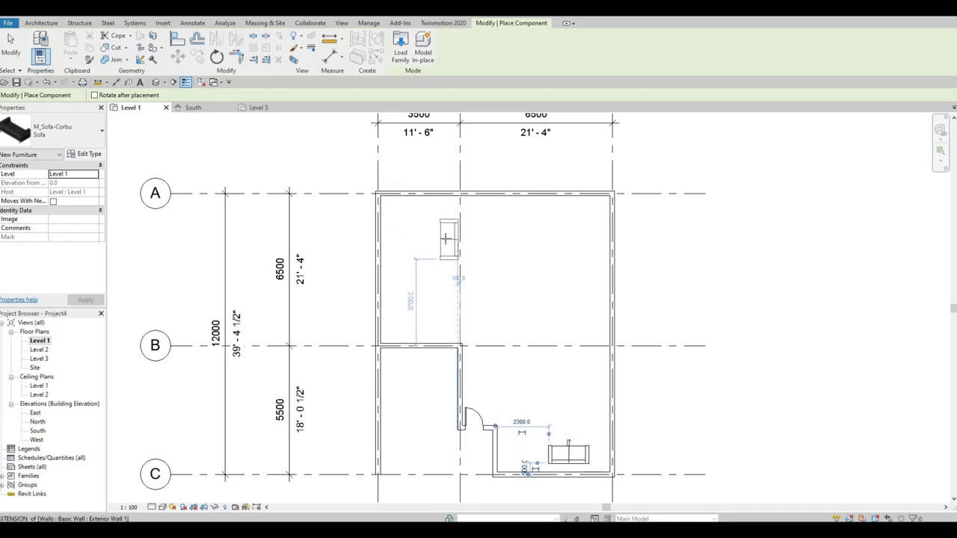
click(403, 216)
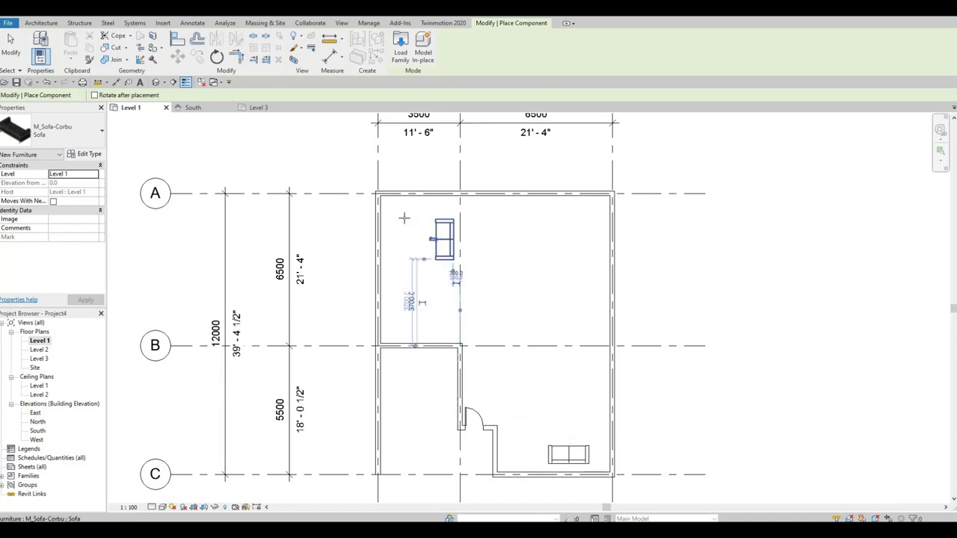
key(space)
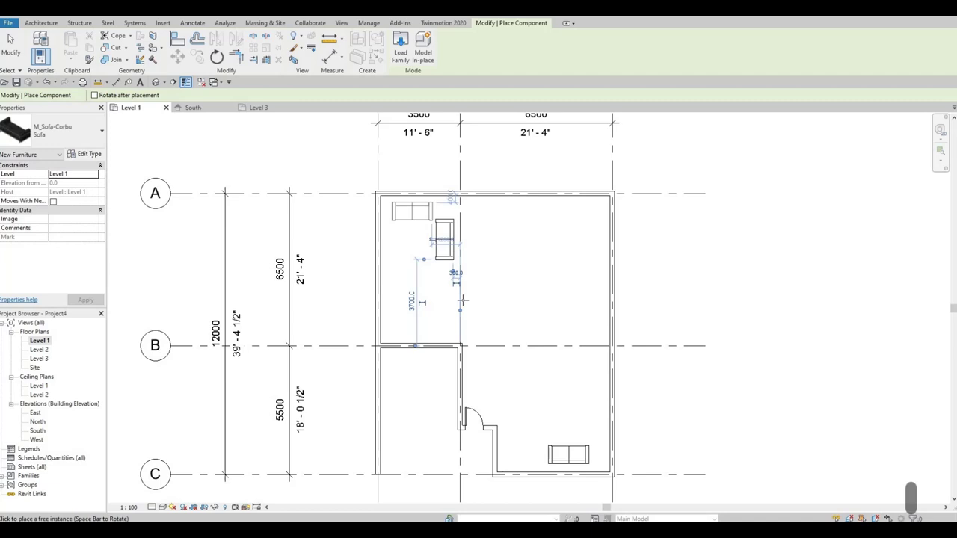
middle_drag(429, 294, 403, 291)
click(422, 283)
scroll(464, 313, up, 2)
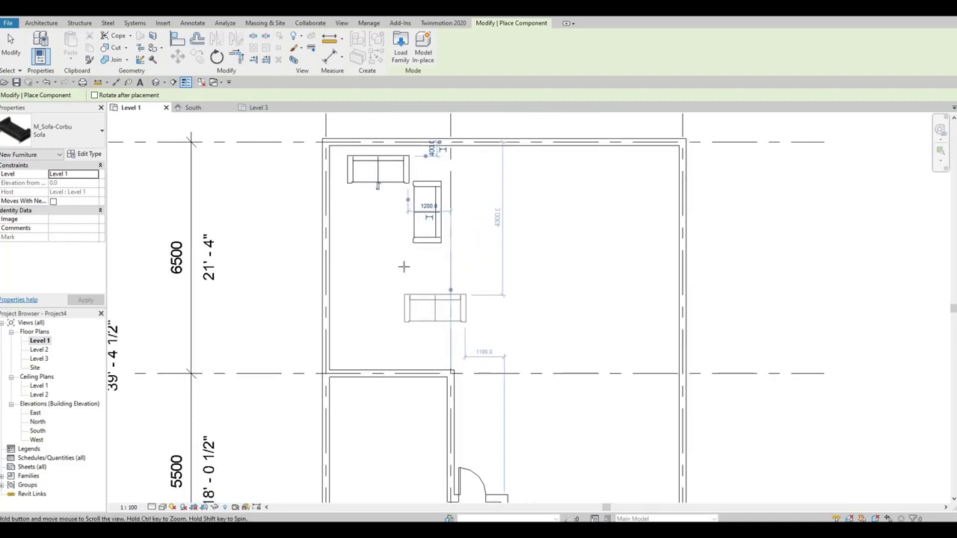
scroll(418, 269, down, 3)
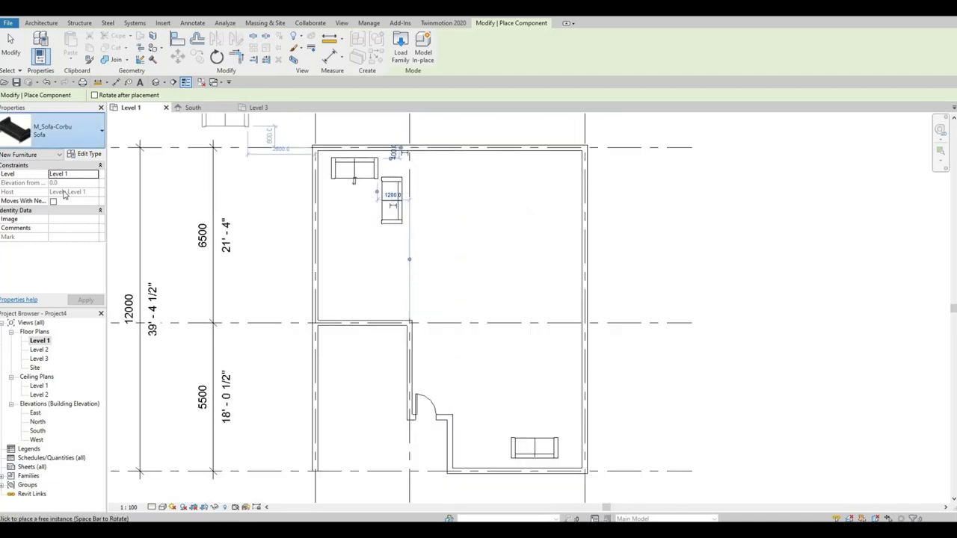
- Place two M_Chair-Corbu chairs side by side below the upper sofas, about 2500 mm above the grid B wall
click(78, 129)
scroll(50, 239, up, 2)
scroll(50, 239, up, 2)
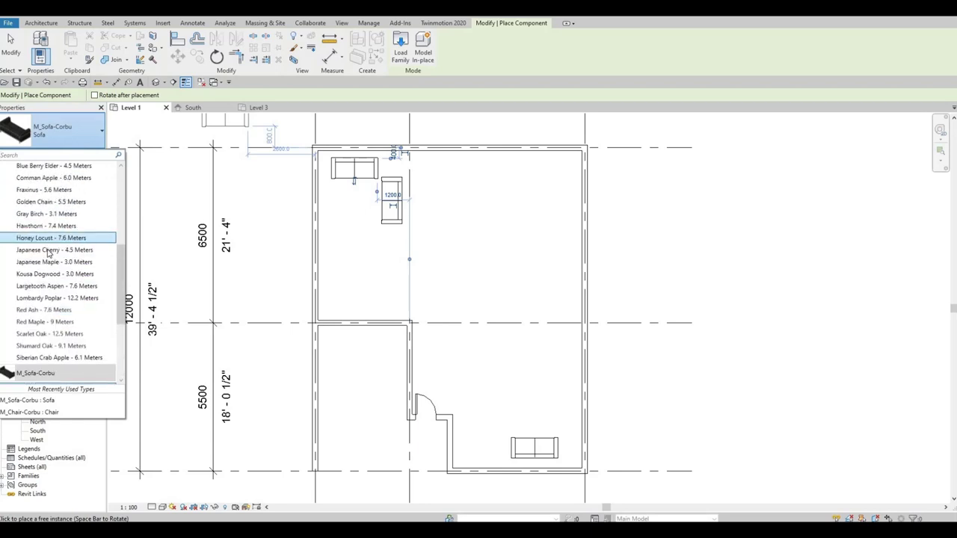
scroll(52, 269, down, 4)
scroll(54, 303, up, 2)
scroll(53, 303, up, 8)
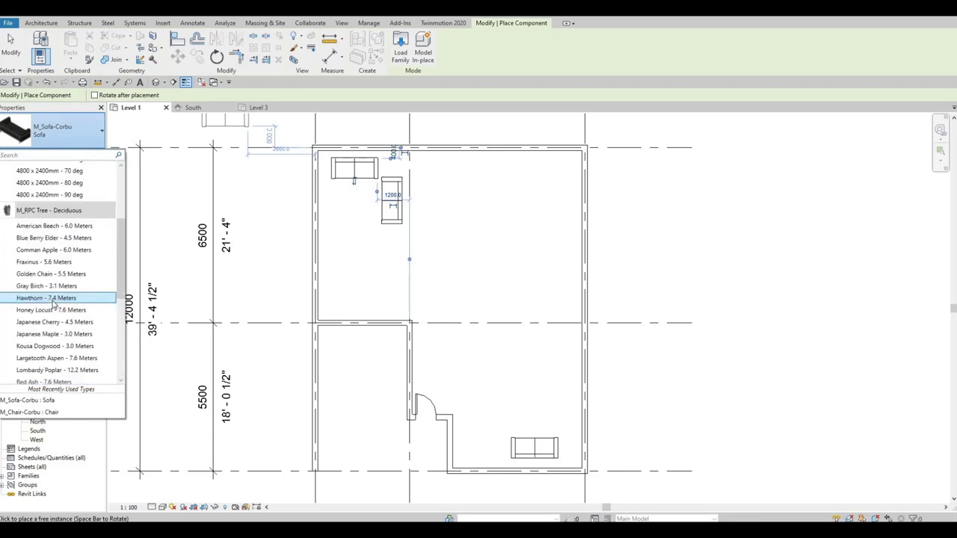
key(Up)
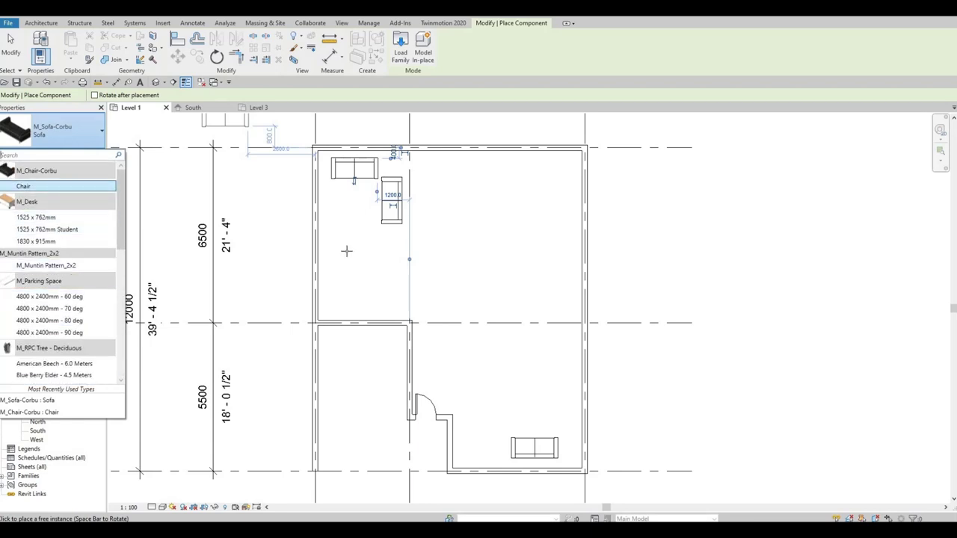
key(Return)
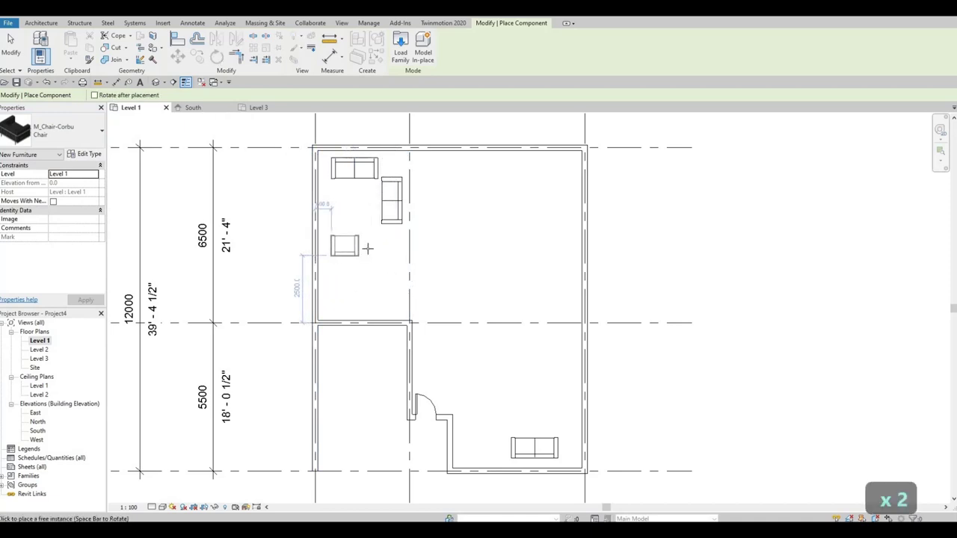
click(367, 248)
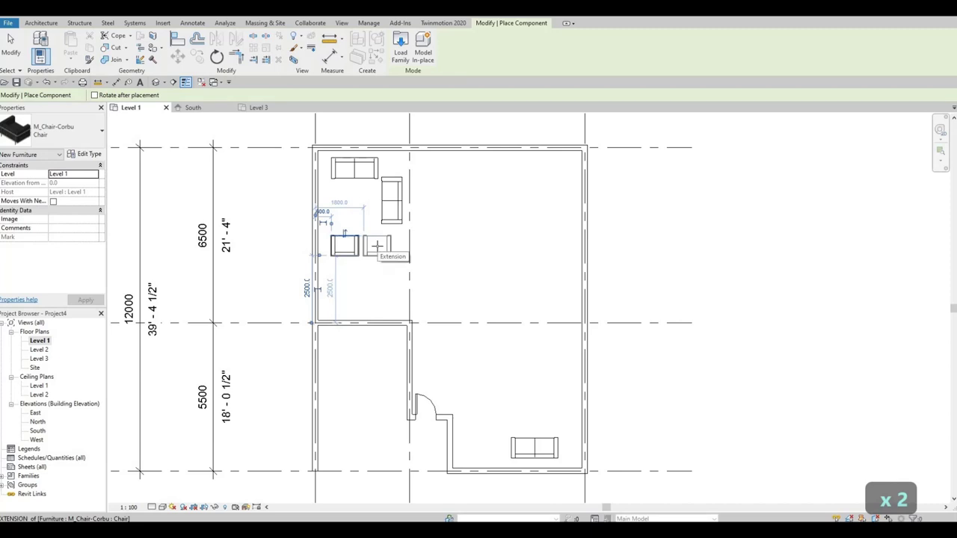
key(Escape)
key(Escape)
key(Escape)
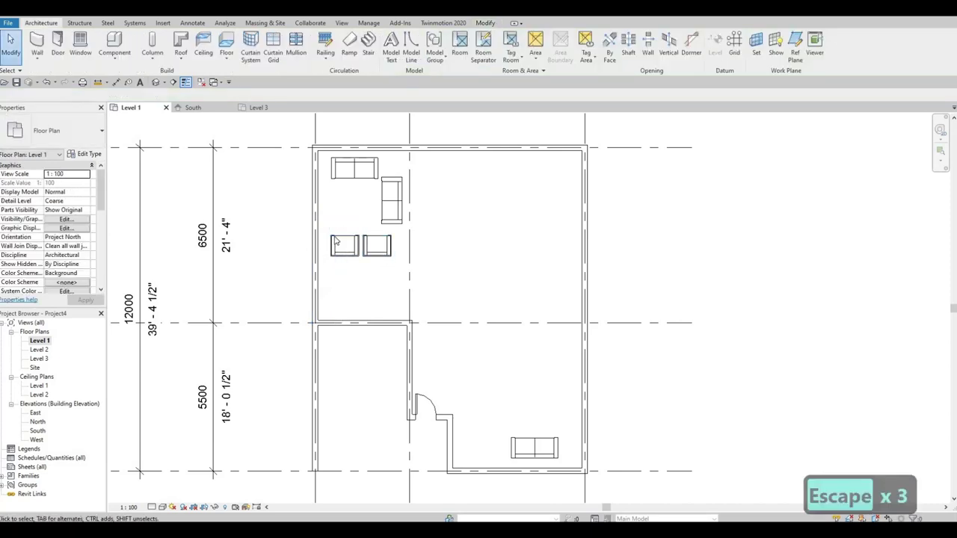
- Nudge both M_Chair-Corbu chairs together slightly toward the grid 1 wall and deselect them
drag(392, 263, 333, 236)
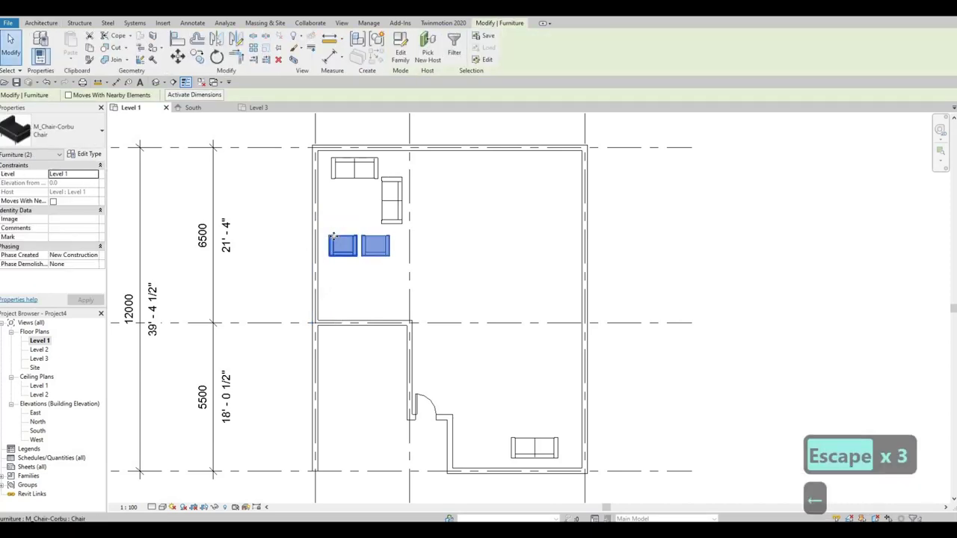
key(Left)
key(Left)
key(Left)
key(Escape)
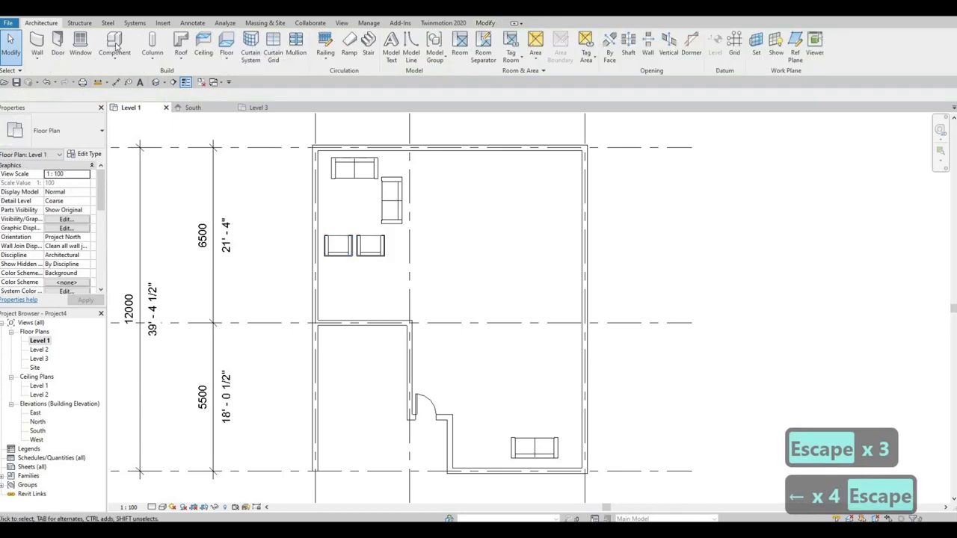
- Place a rotated M_Chair-Corbu in the corner near the grid C sofa, alongside the exterior wall opposite the door
click(116, 46)
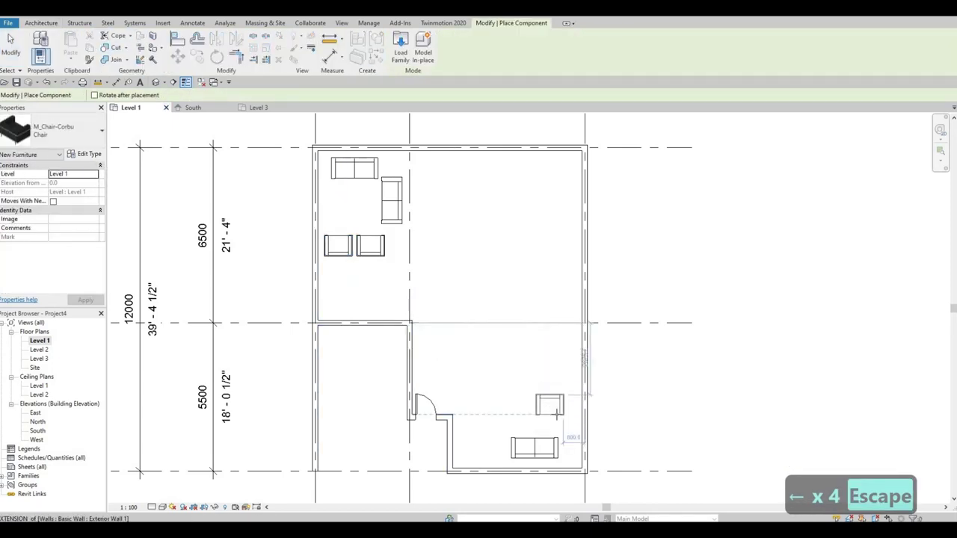
key(space)
key(space)
key(space)
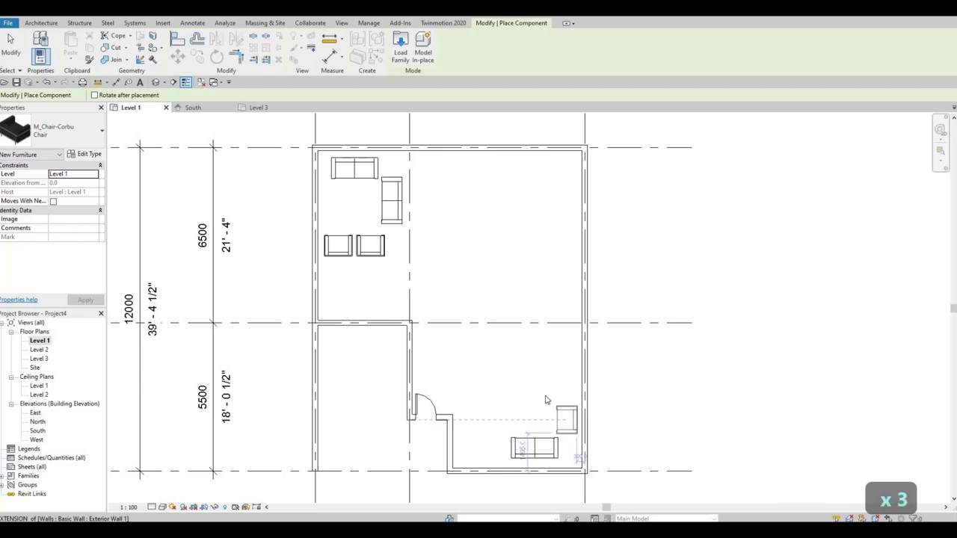
key(Escape)
key(Escape)
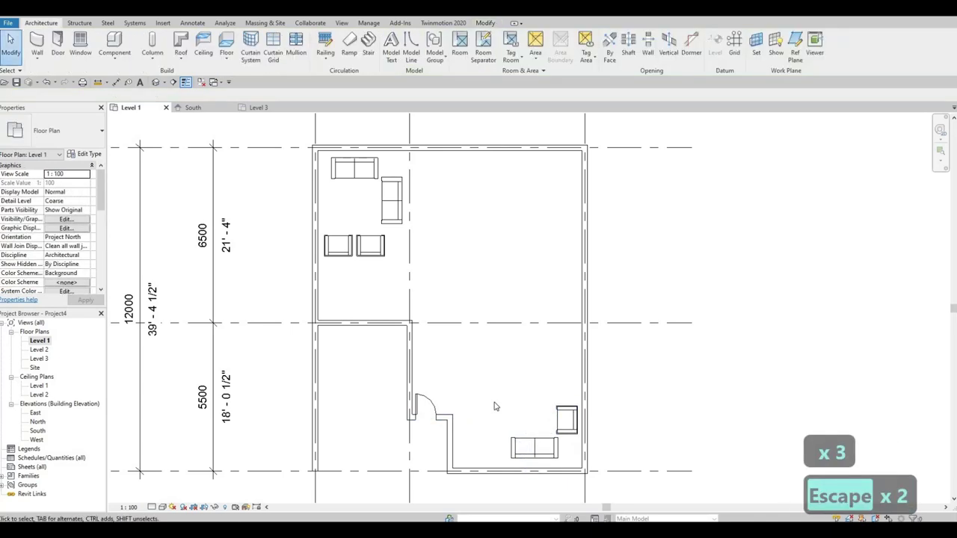
- Draw an Exterior Wall 1 wall from the grid 1 wall to grid 2, about 1500 mm above grid B
middle_drag(472, 392, 486, 397)
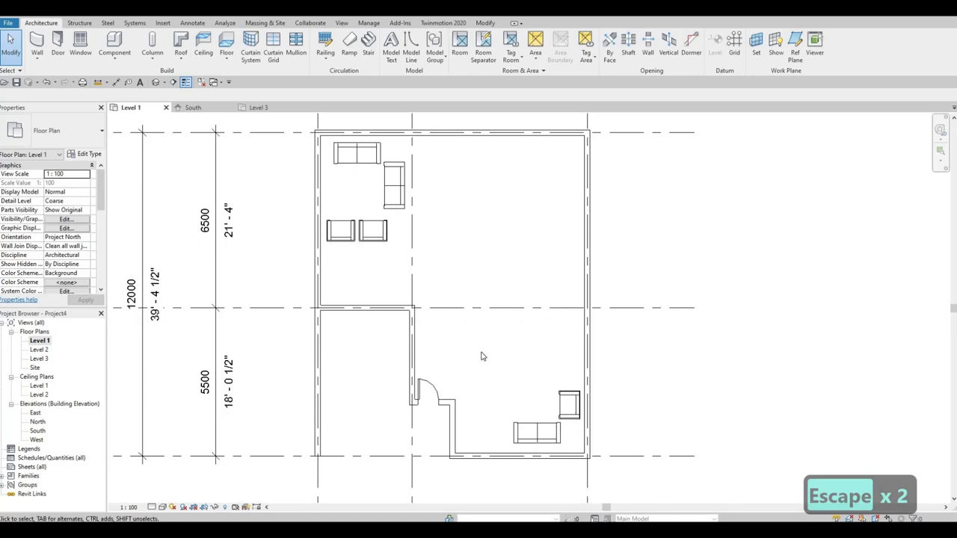
middle_drag(482, 357, 396, 326)
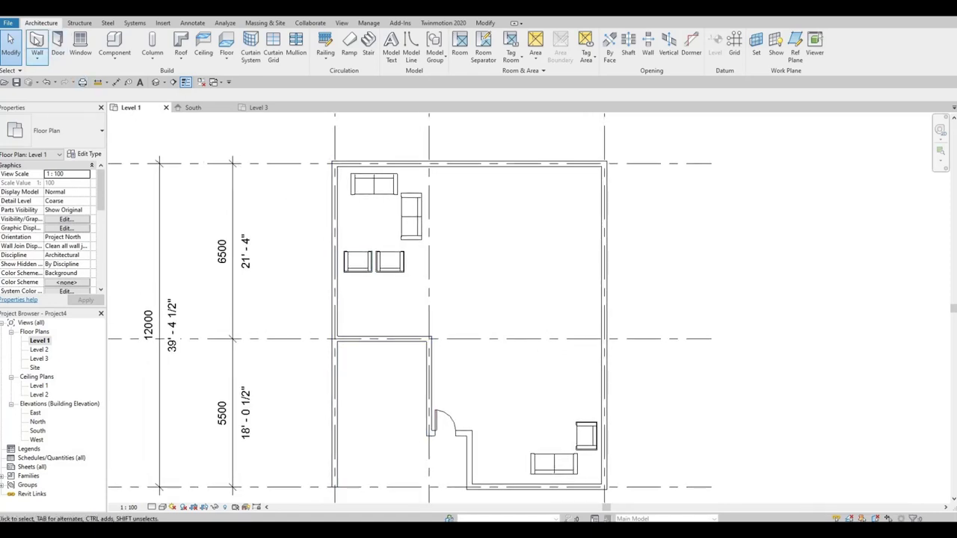
click(37, 41)
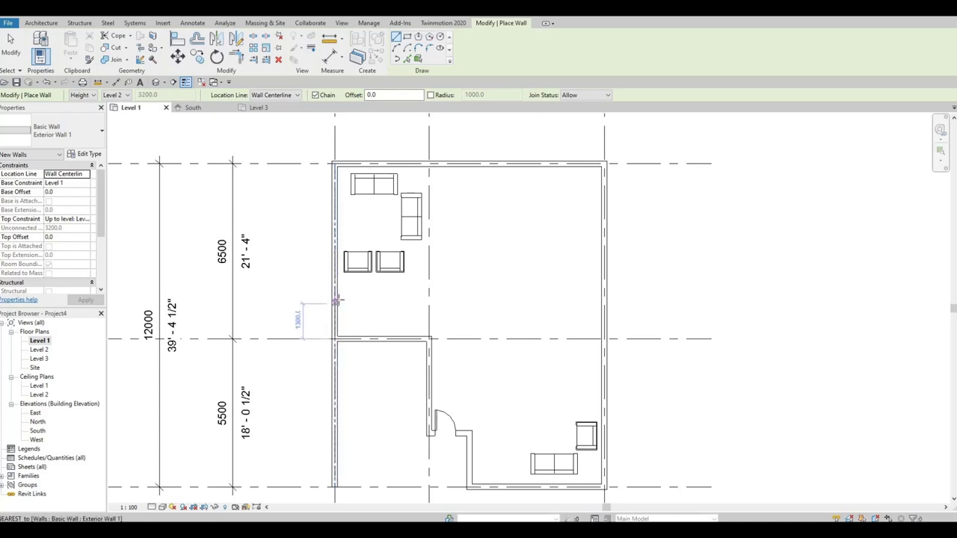
click(396, 306)
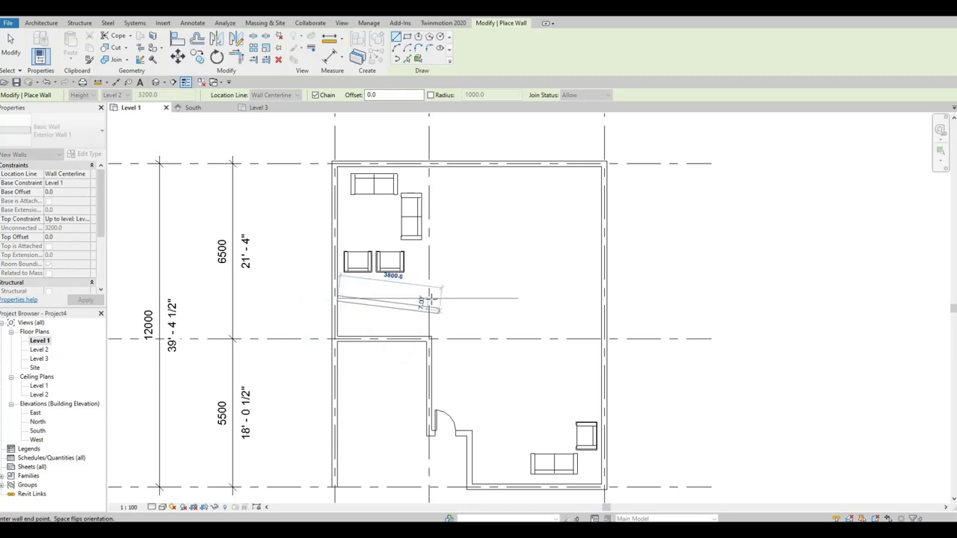
click(429, 298)
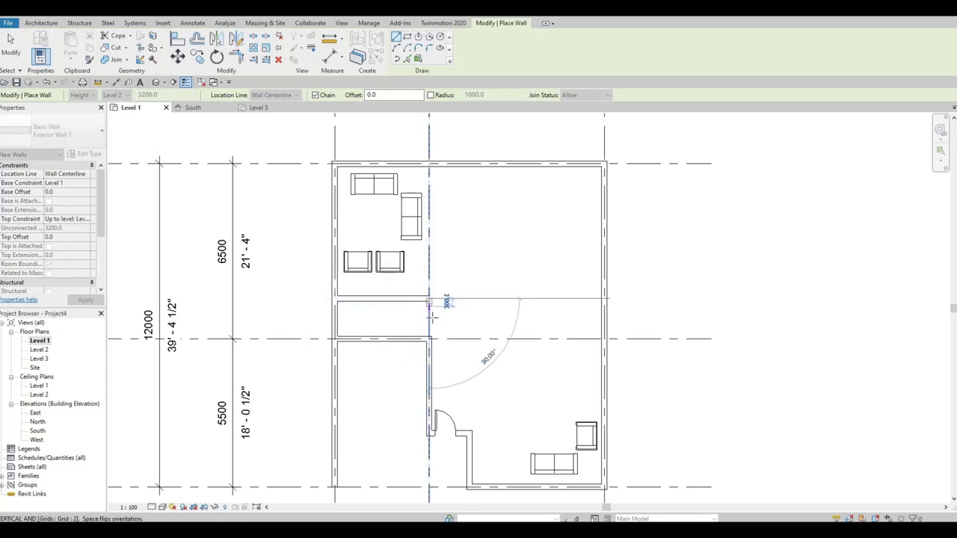
key(Escape)
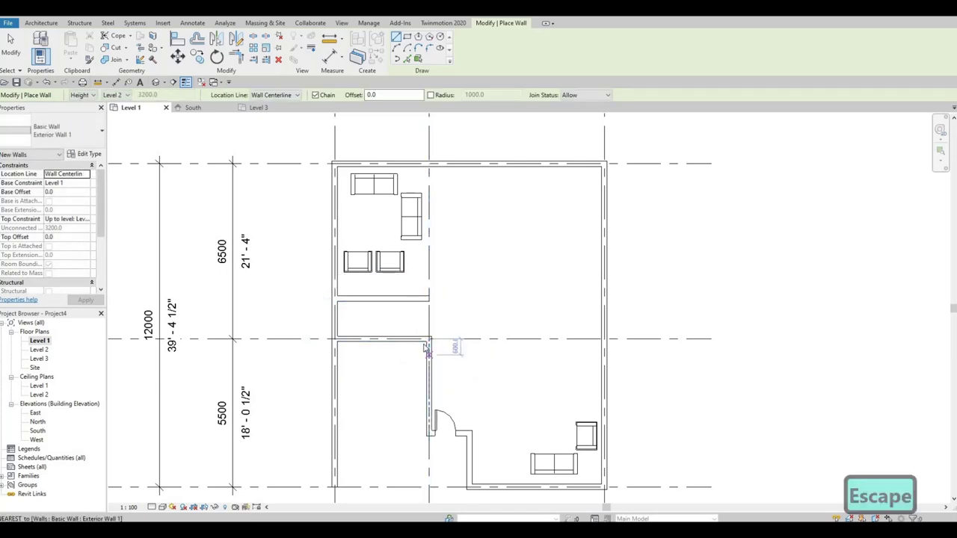
key(Escape)
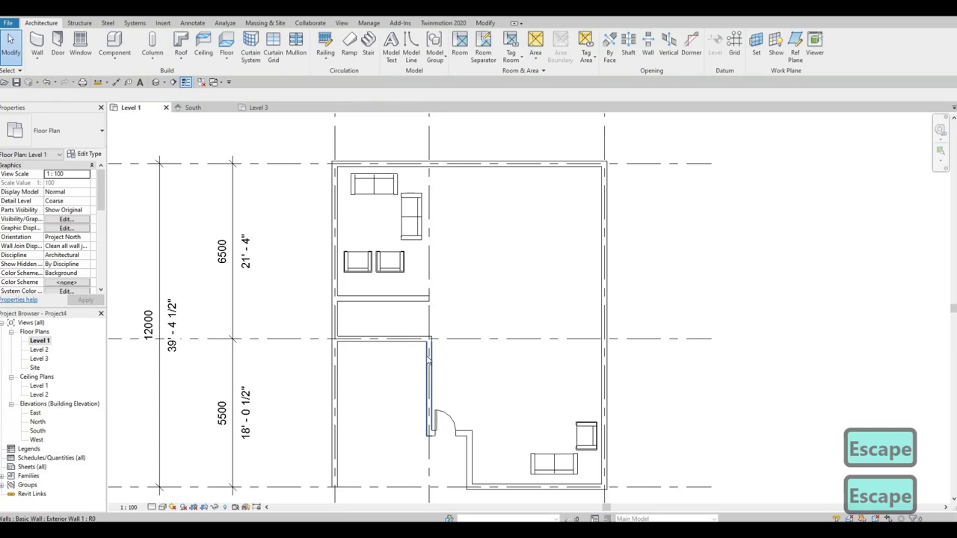
- Trim the new horizontal wall and the grid 2 wall beside the door to a corner
key(t)
key(r)
click(403, 299)
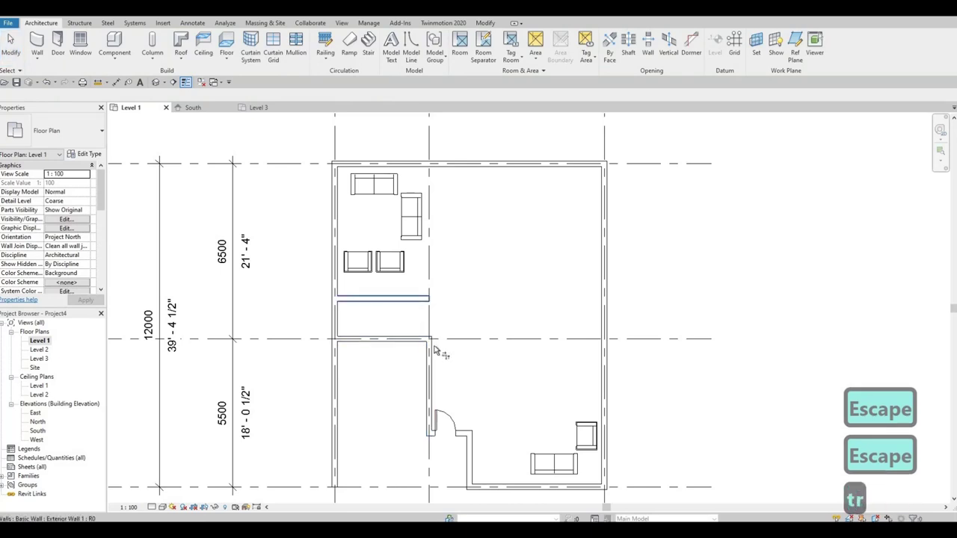
click(431, 366)
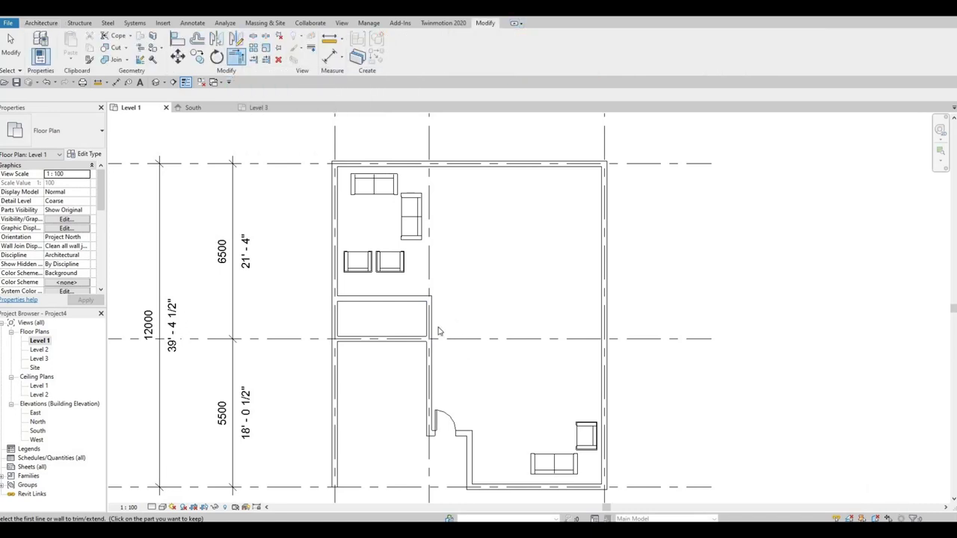
key(Escape)
- Set the new wall's distance from grid B to 1700 mm and deselect it
click(389, 298)
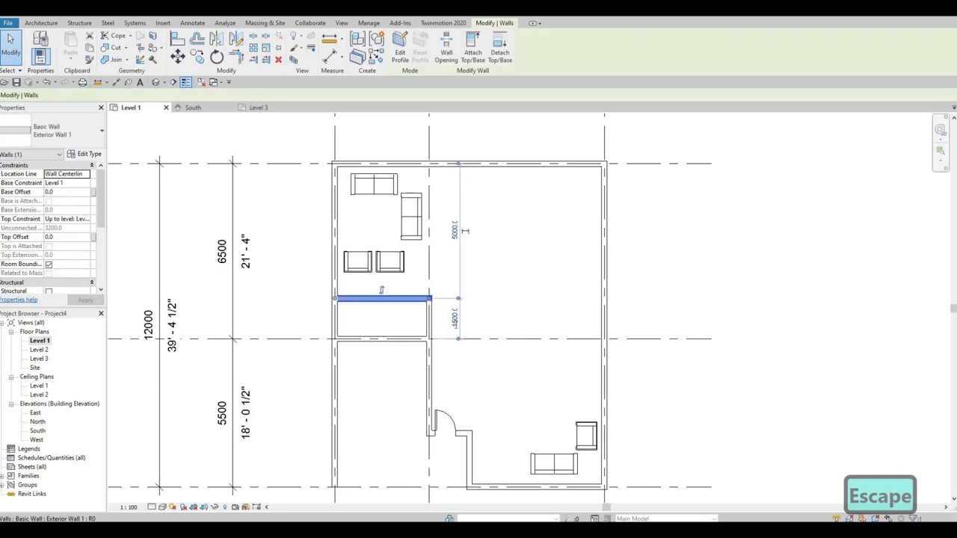
click(455, 318)
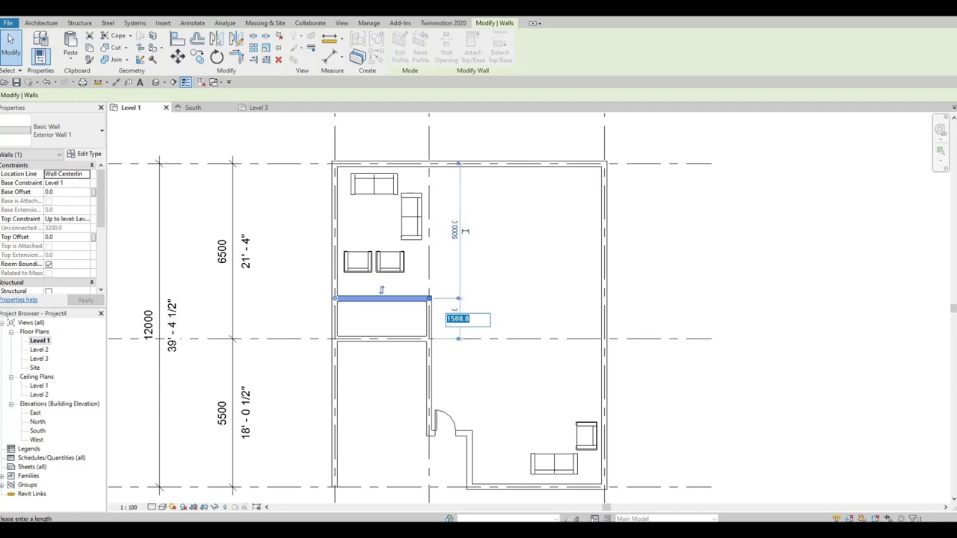
text(1700)
key(Return)
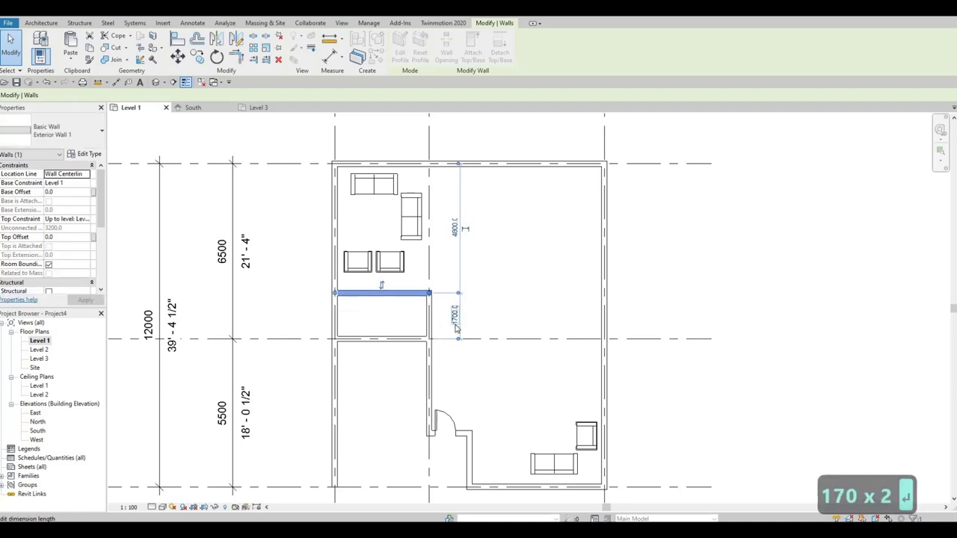
key(Escape)
key(Escape)
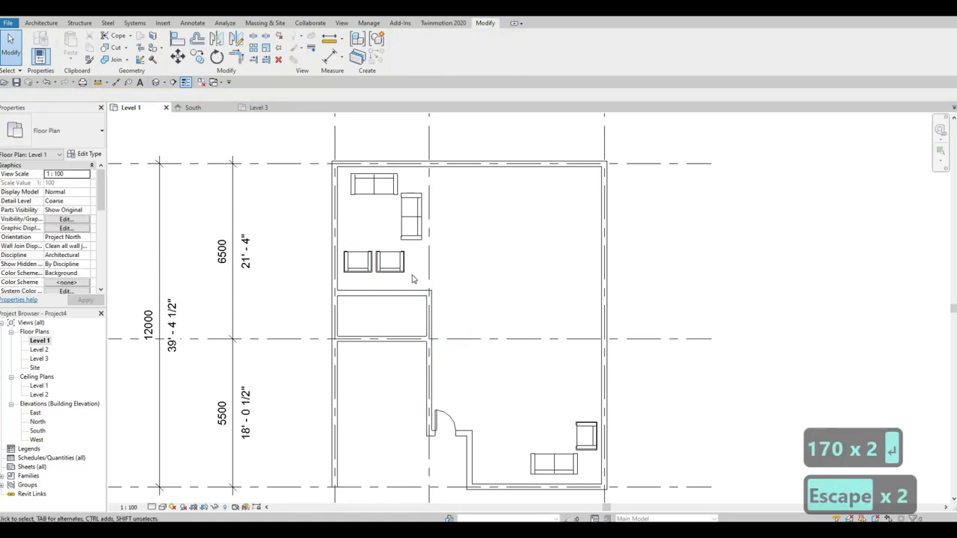
- Nudge the two side-by-side M_Chair-Corbu chairs slightly toward the new wall and closer to the grid 1 wall
drag(411, 279, 355, 257)
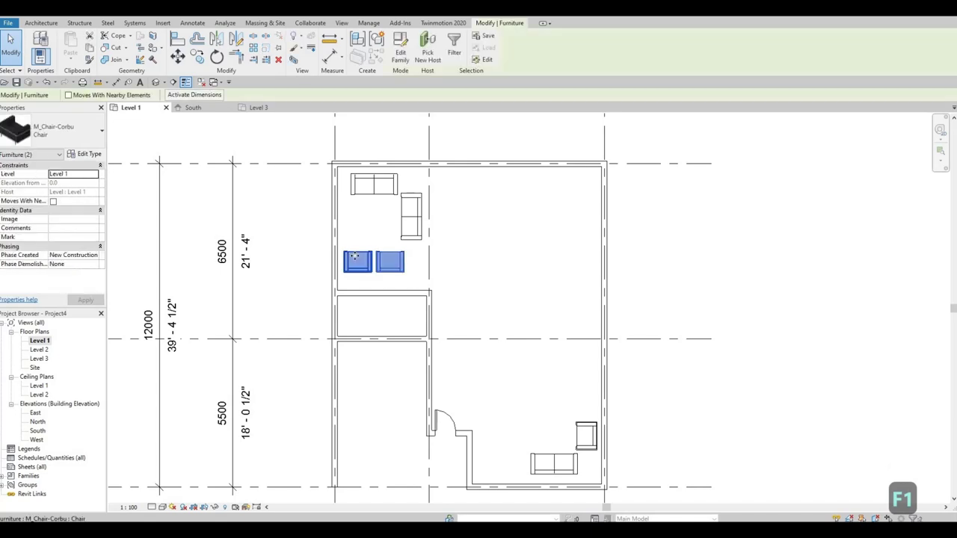
key(Down)
key(Down)
key(Down)
key(Down)
key(Down)
key(Down)
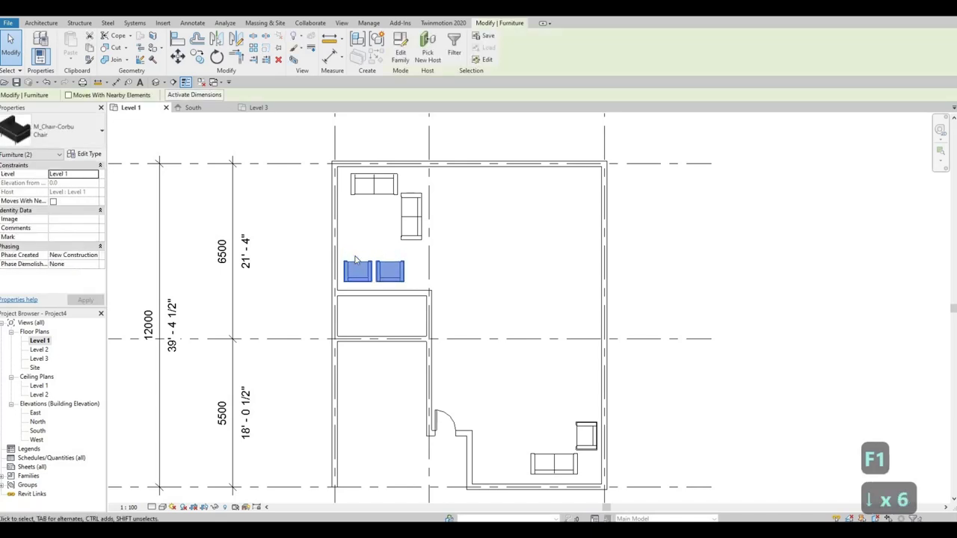
key(Up)
key(Up)
key(Up)
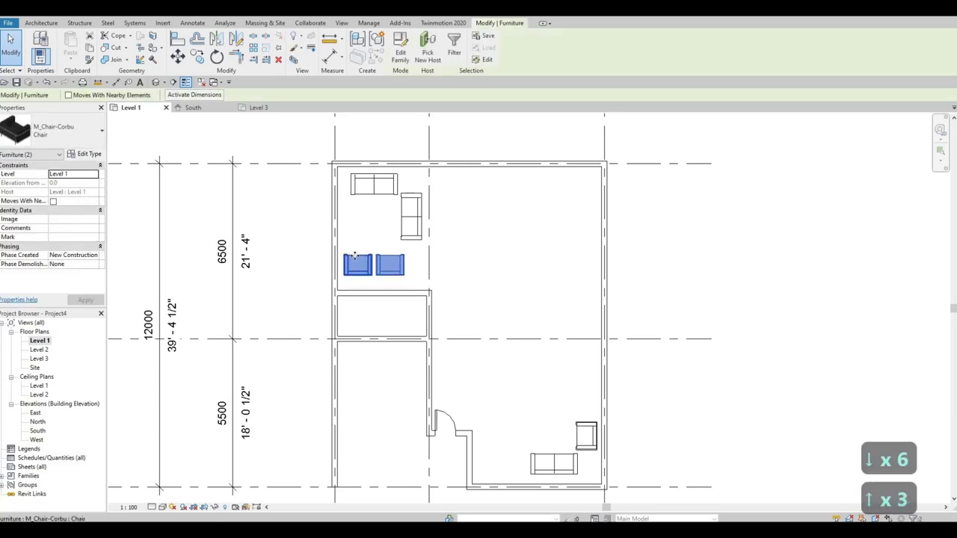
key(Up)
key(Left)
key(Left)
key(Down)
key(Up)
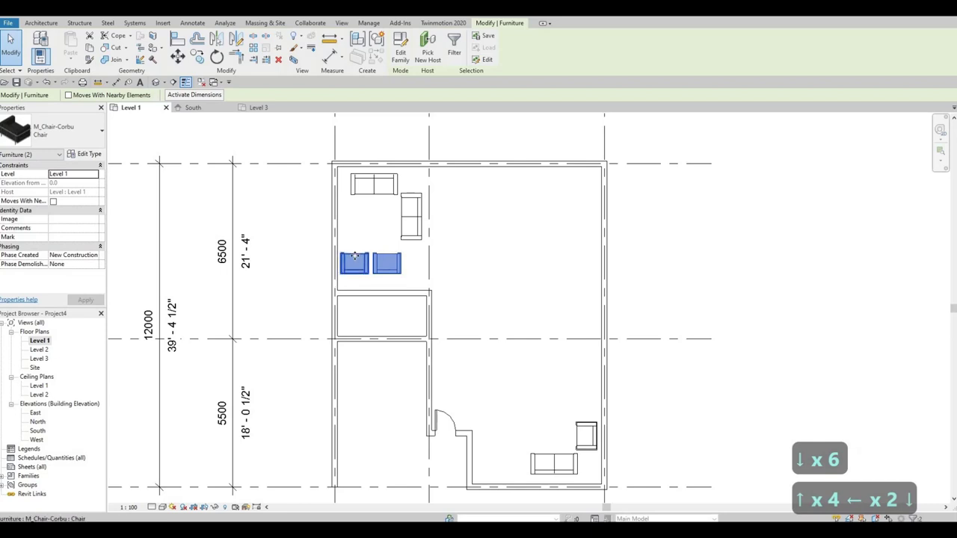
key(Escape)
key(Escape)
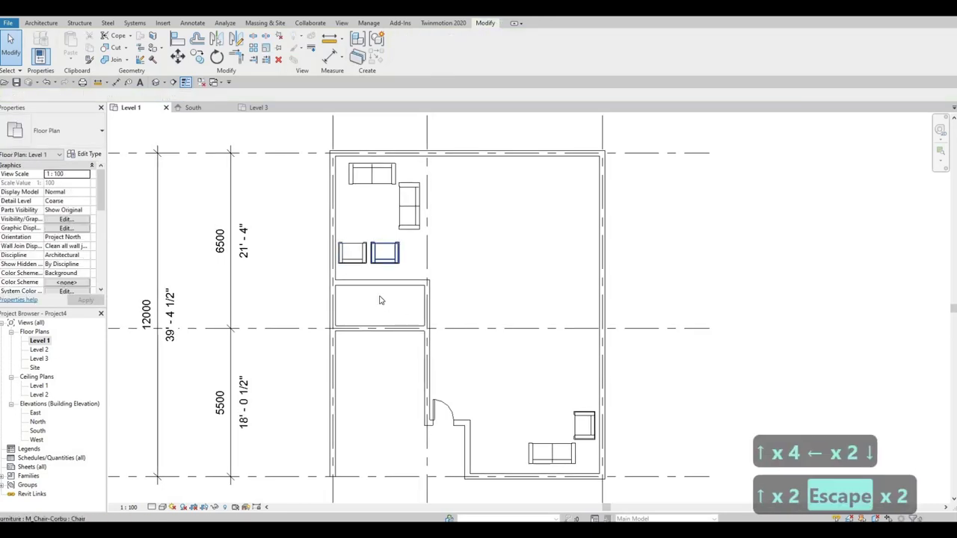
- Start loading families and browse to the Tables folder in the Furniture library
middle_drag(380, 297, 323, 282)
key(F1)
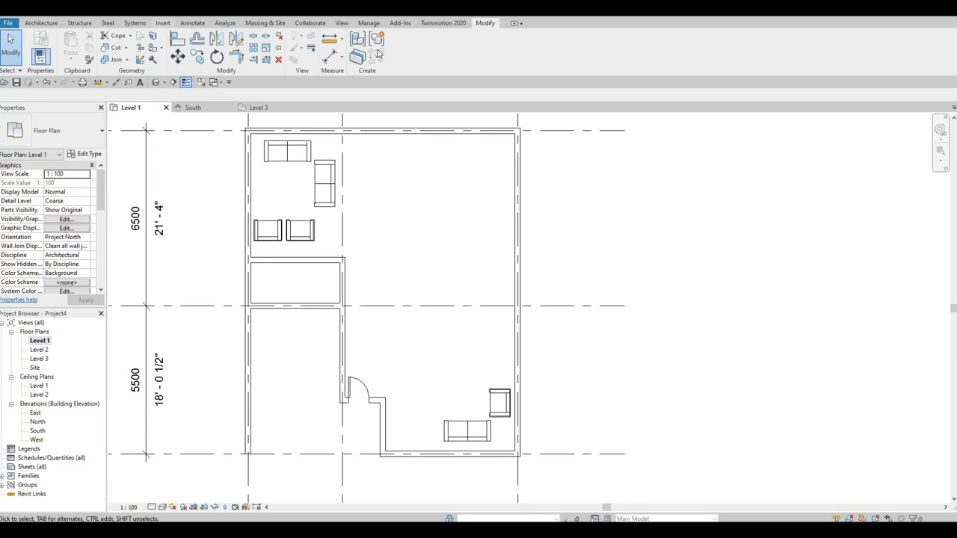
click(162, 23)
click(409, 52)
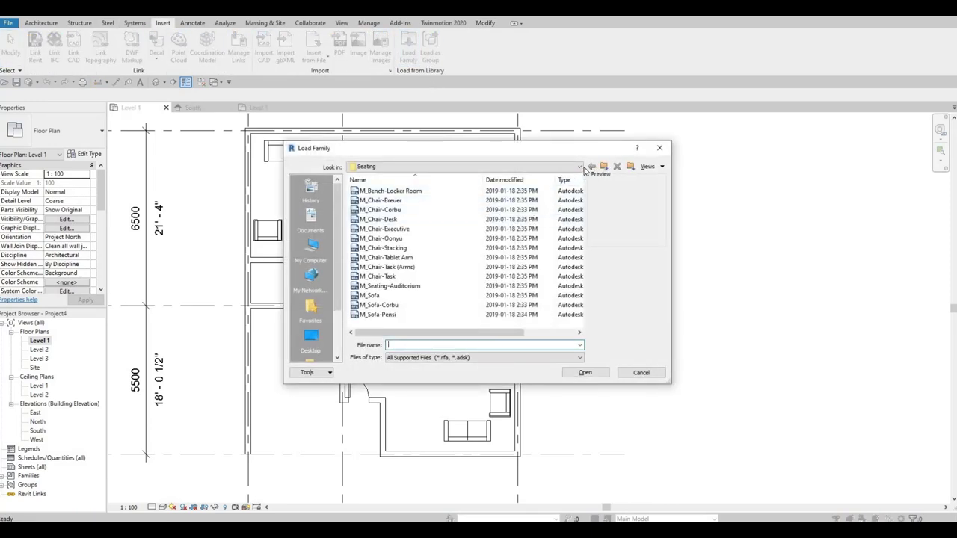
click(580, 167)
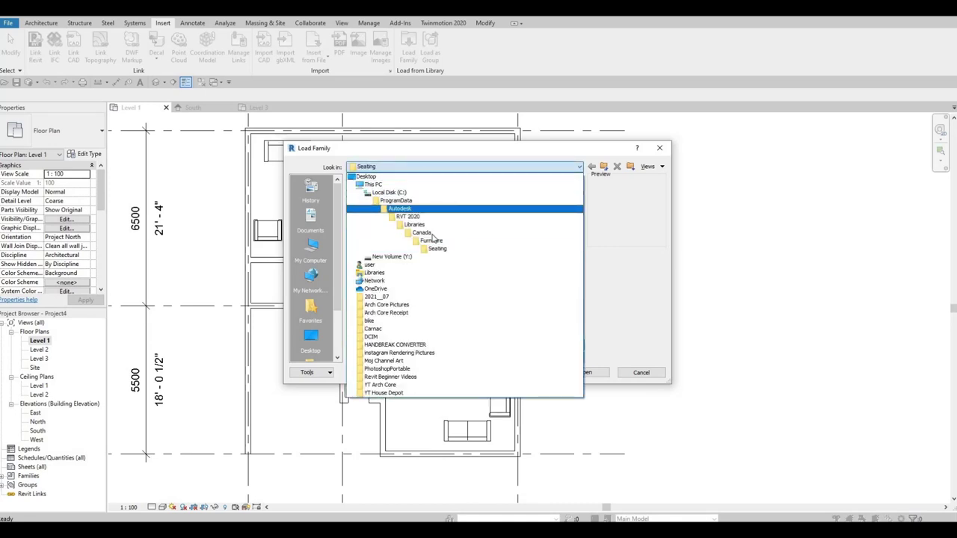
click(431, 240)
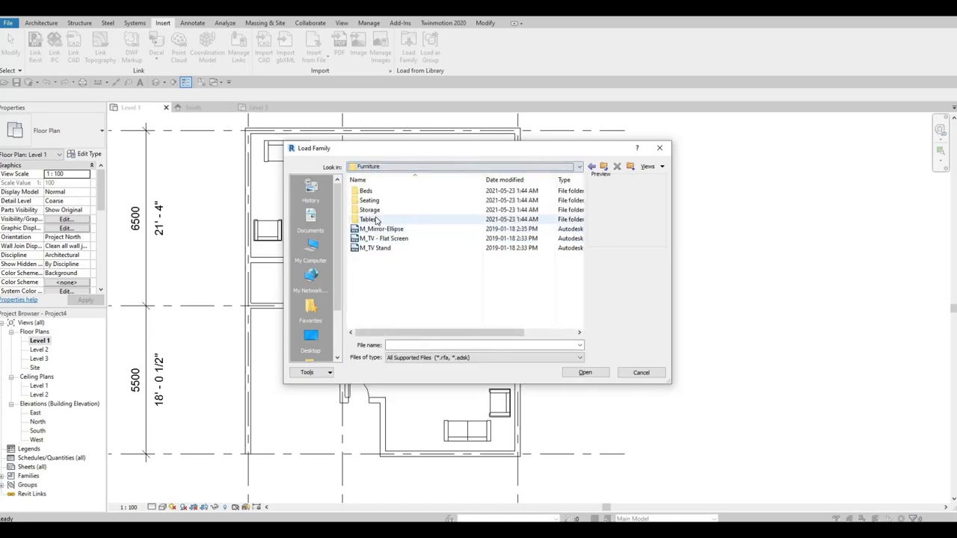
double_click(368, 220)
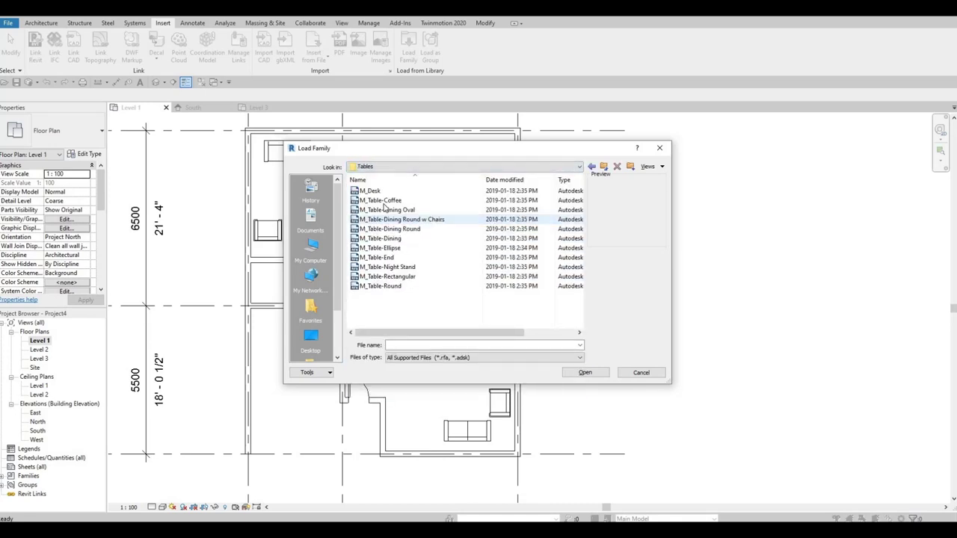
- Preview the coffee, dining, ellipse, end and round dining table families to compare their shapes
click(381, 200)
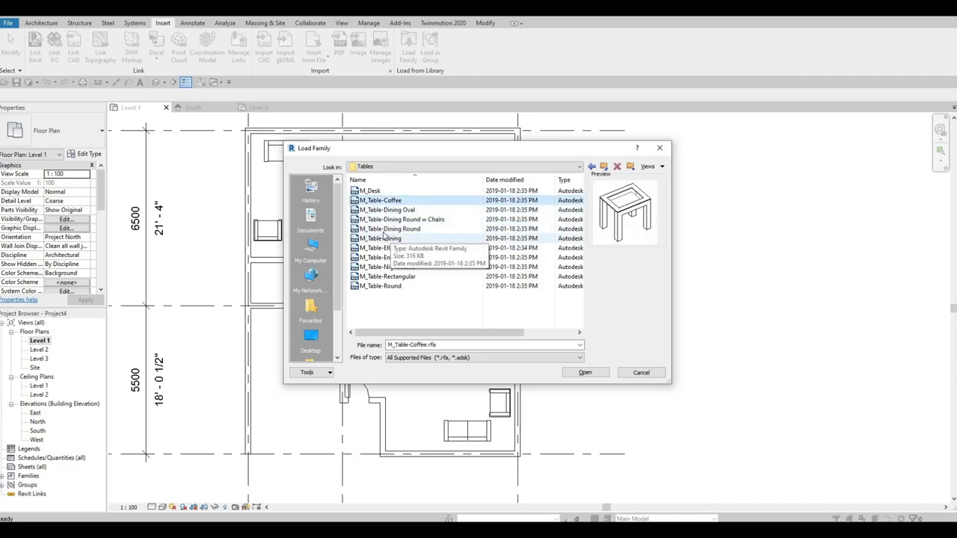
click(383, 237)
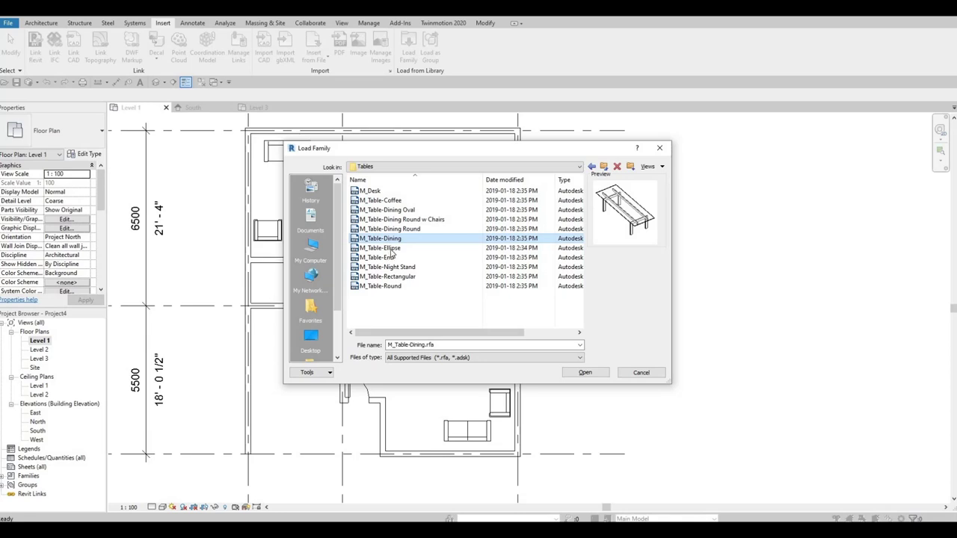
click(390, 248)
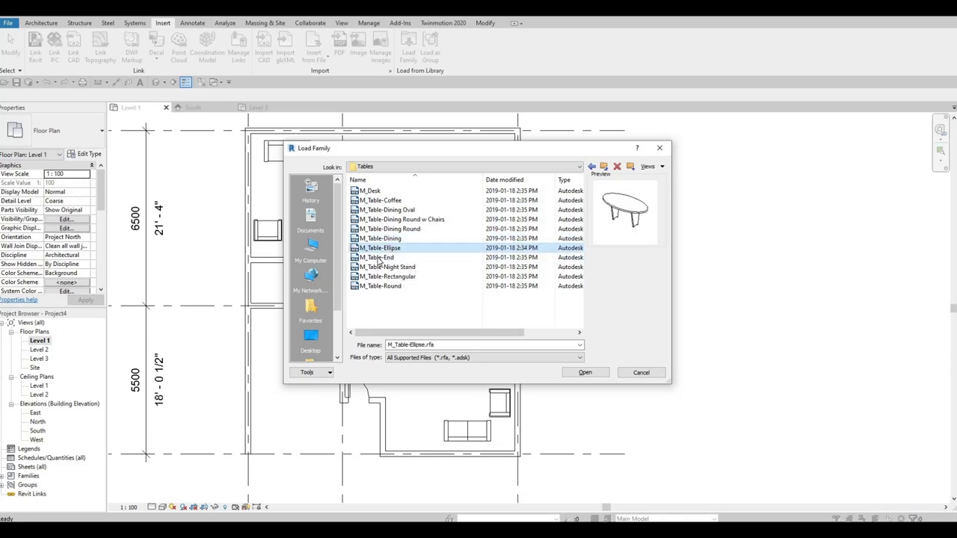
click(379, 258)
click(401, 251)
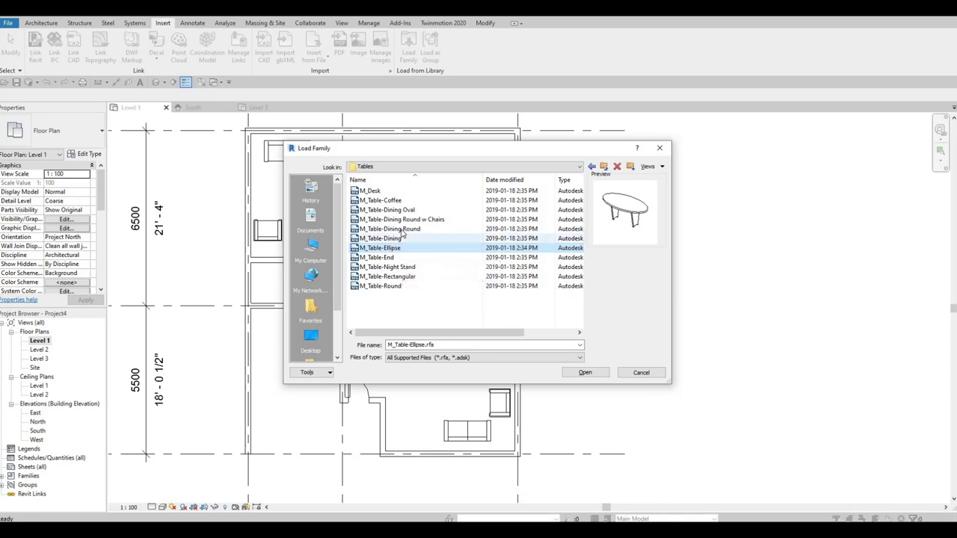
click(393, 238)
click(392, 229)
click(385, 238)
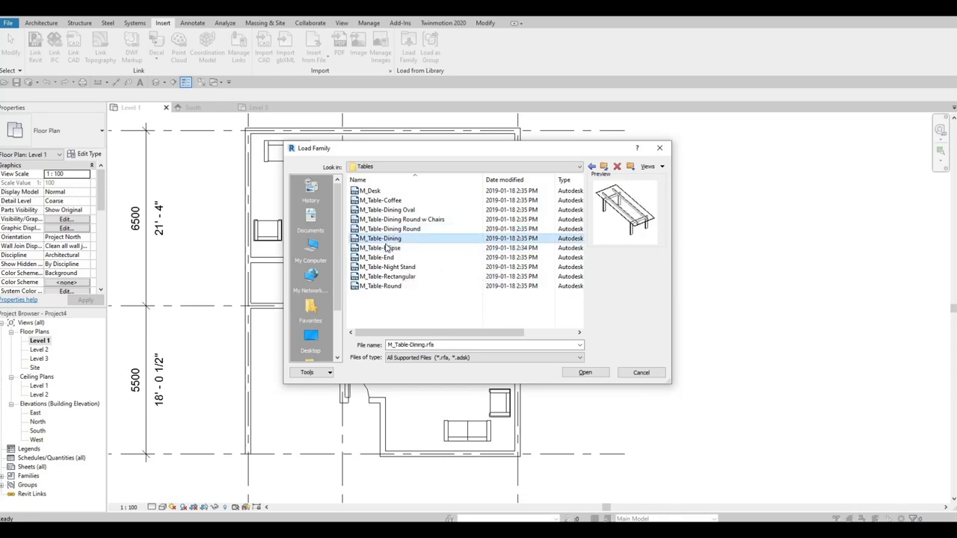
shift+click(380, 201)
- Load the M_Table-Dining and M_Table-Coffee families into the project together
click(392, 239)
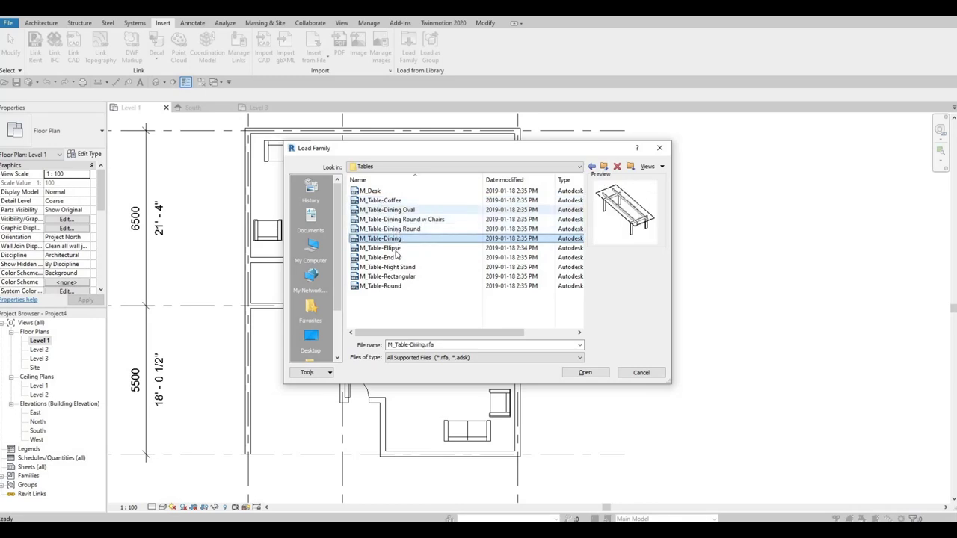
ctrl+click(380, 200)
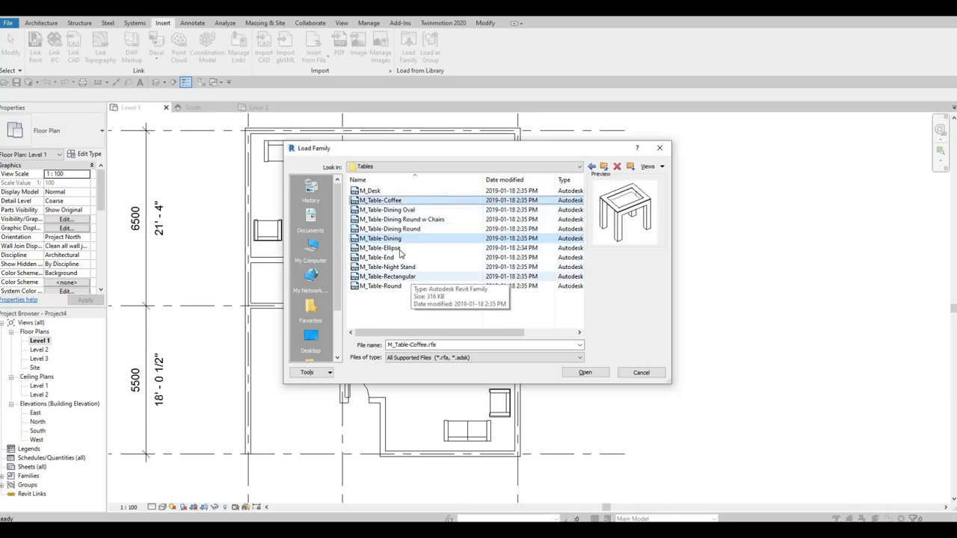
click(577, 371)
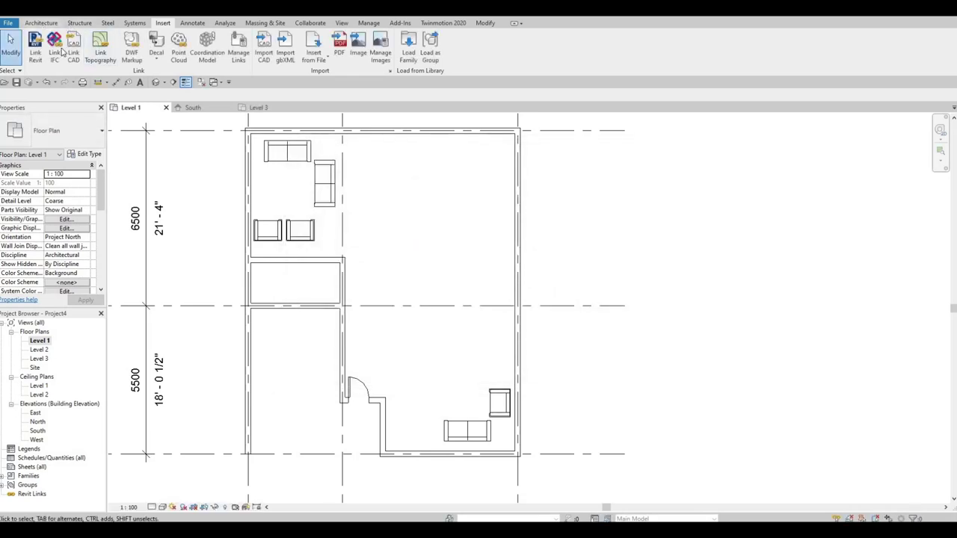
click(41, 23)
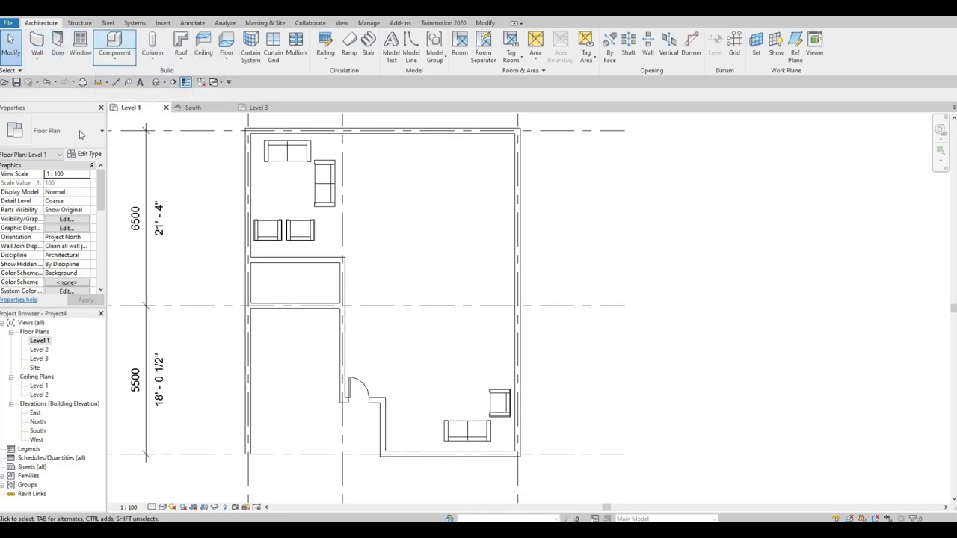
- Place an M_Table-Dining 0762 x 2134mm, turned lengthwise north-south, in the open area east of the upper seating group
click(114, 43)
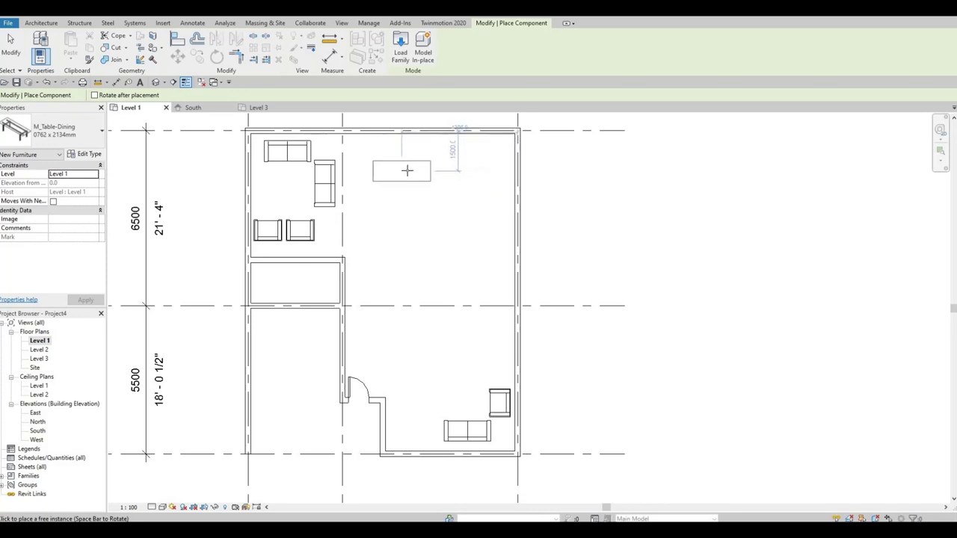
key(space)
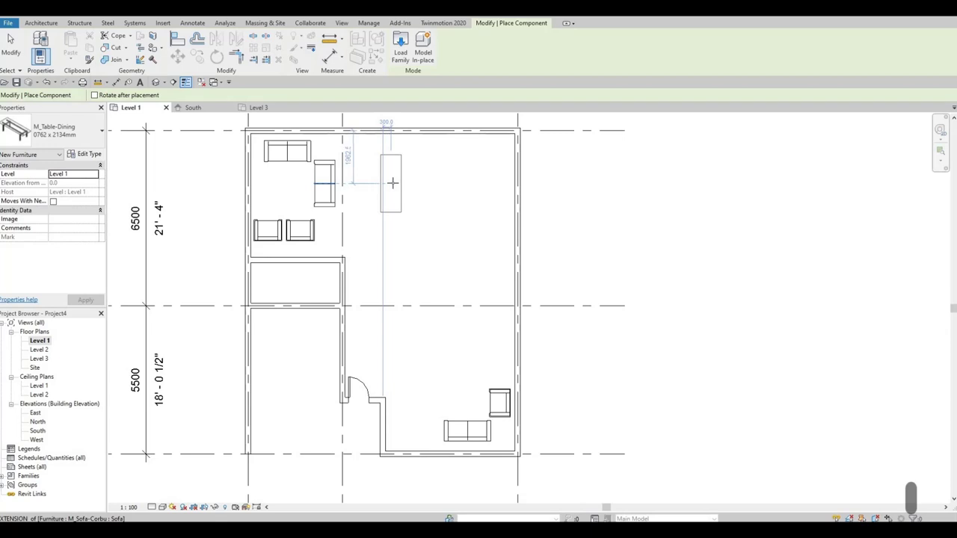
click(393, 183)
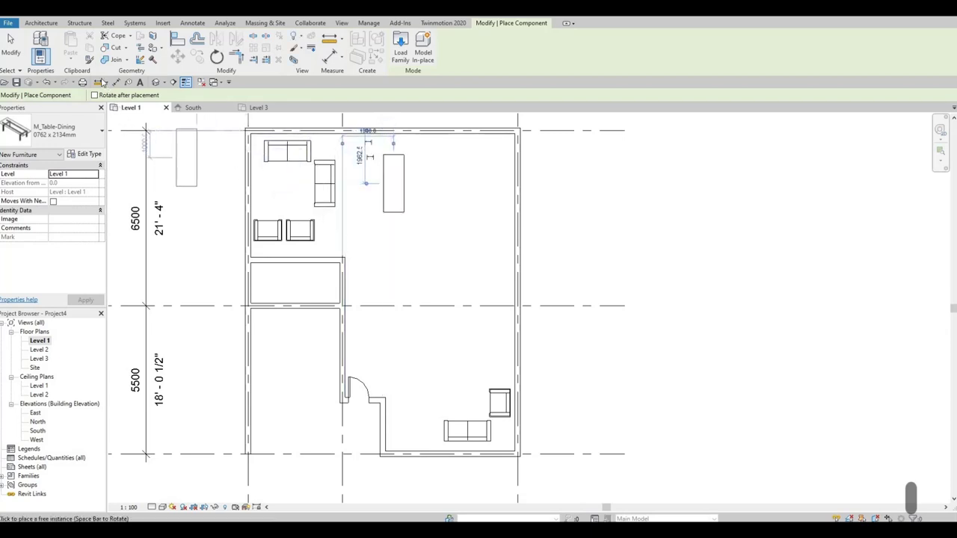
- Place two M_Table-Coffee tables of type 0787 x 0711 x 0610mm, one in the upper seating group and one by the lower sofa
click(38, 23)
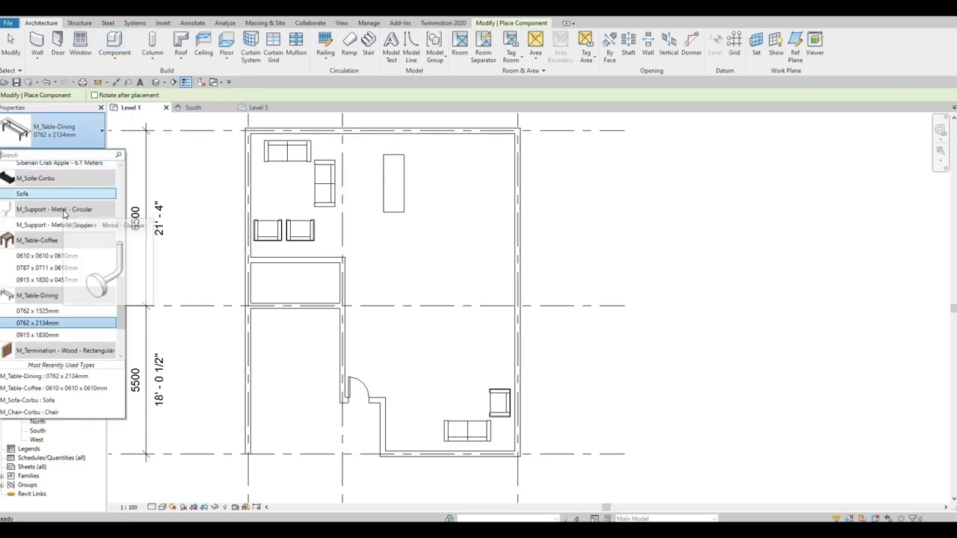
scroll(43, 299, up, 1)
click(45, 292)
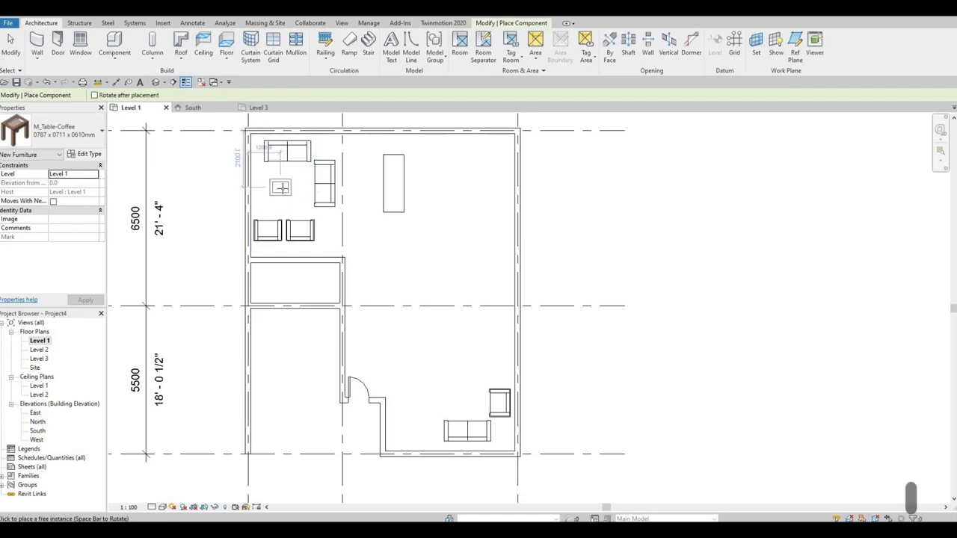
click(281, 188)
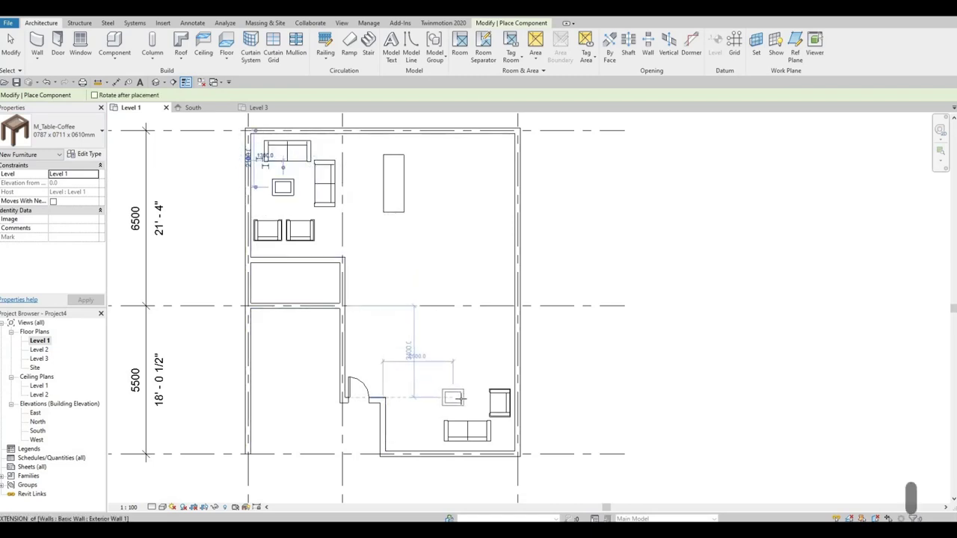
click(460, 398)
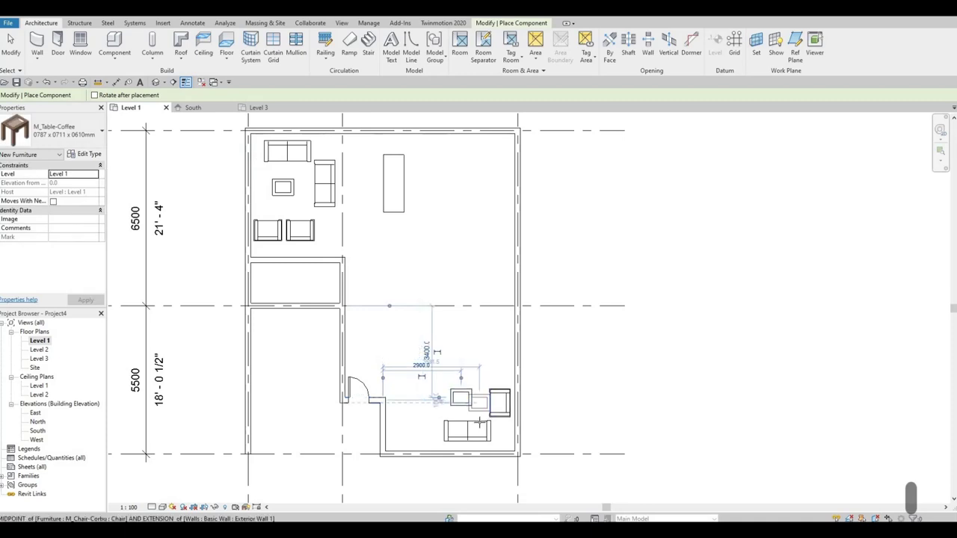
key(Escape)
key(Escape)
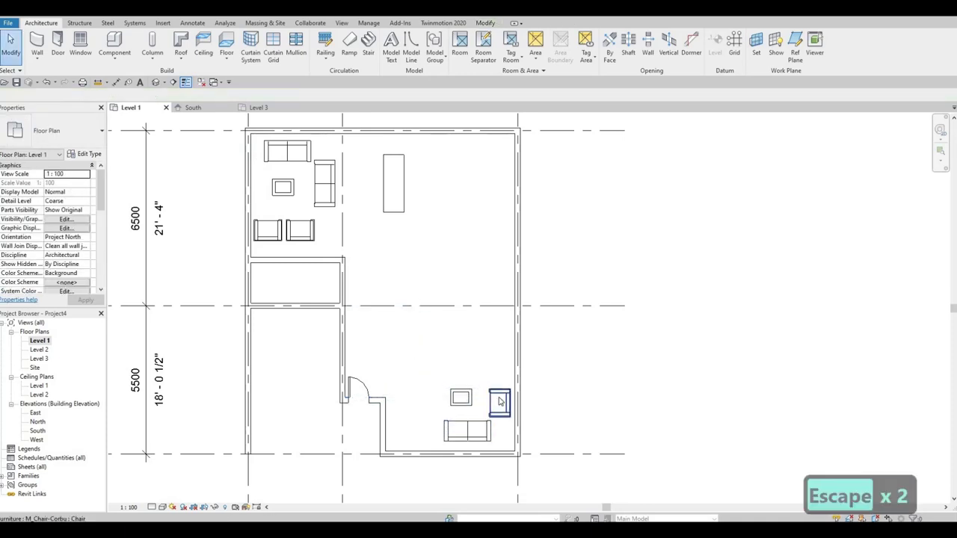
- Nudge the M_Chair-Corbu in the lower seating group slightly north and closer to the east exterior wall
click(500, 402)
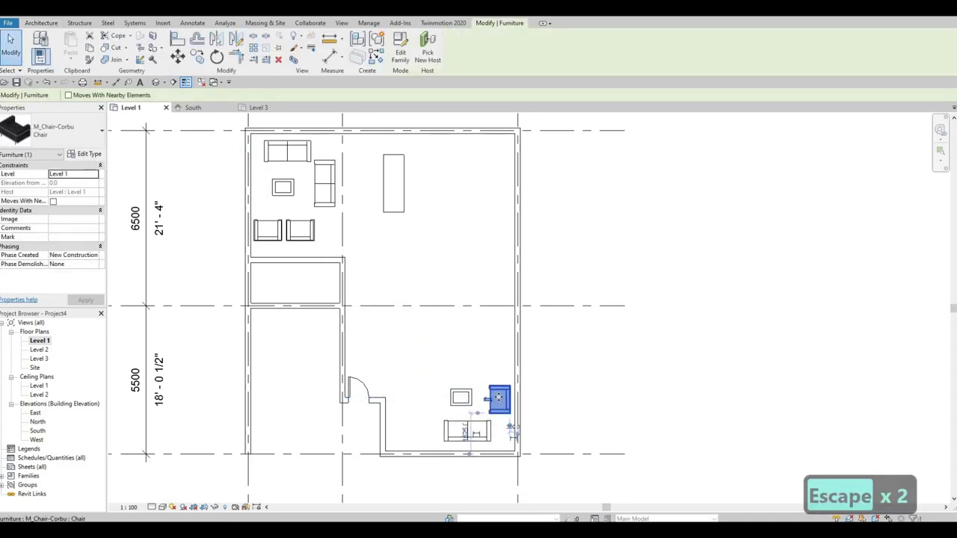
key(Up)
key(Up)
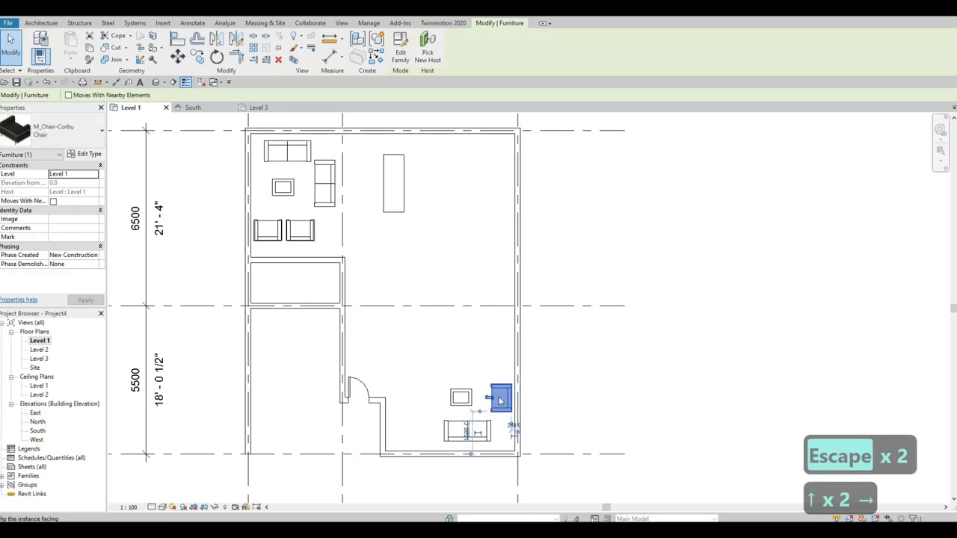
key(Right)
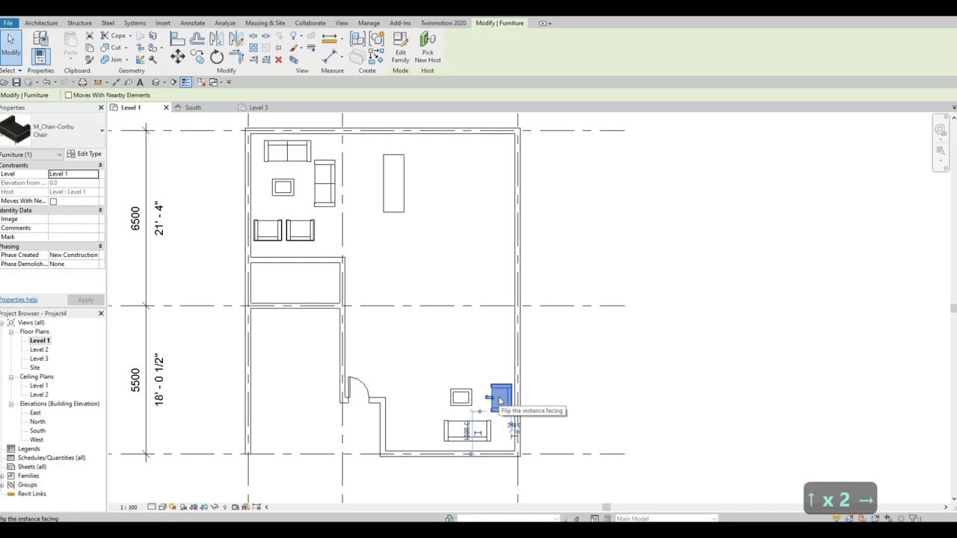
- Load the M_Chair-Breuer family from the Seating folder of the Furniture library
click(41, 23)
key(w)
key(n)
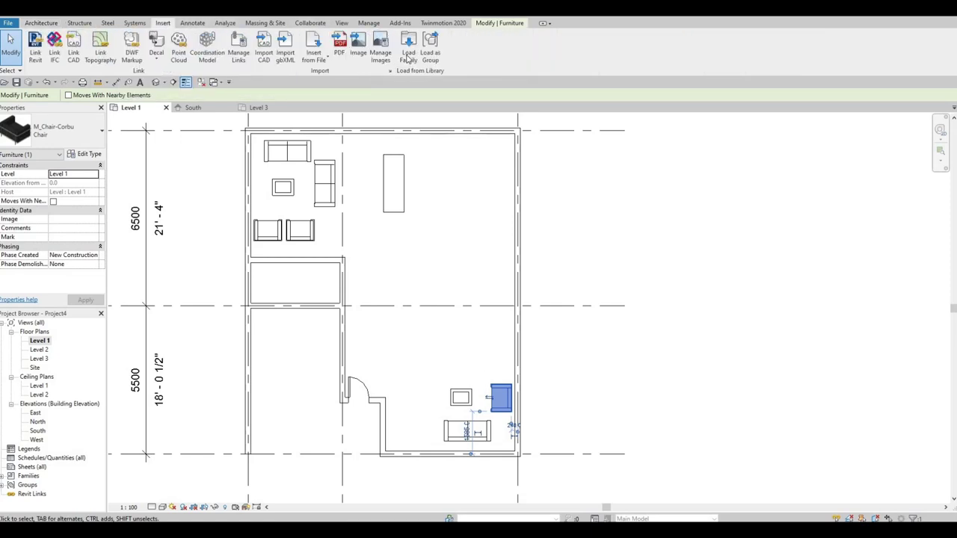
click(408, 50)
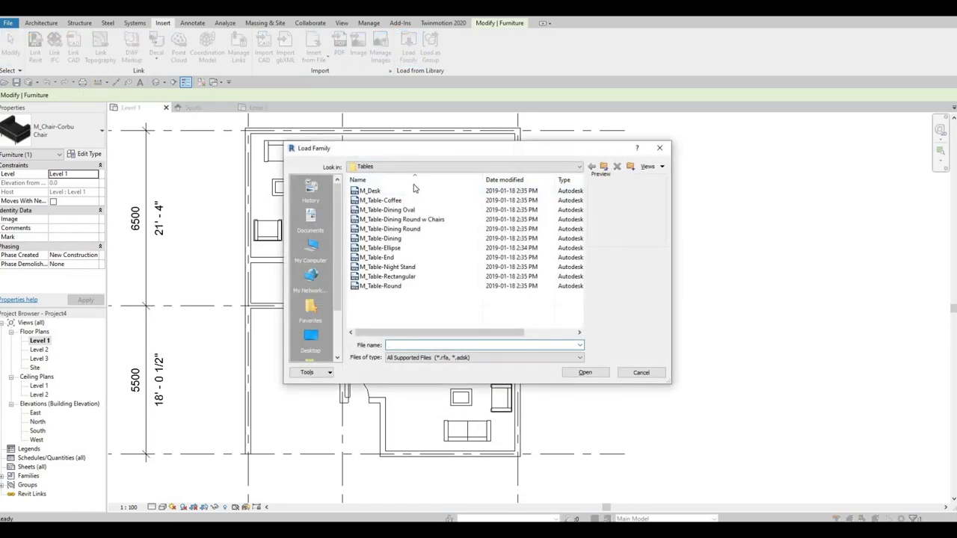
click(422, 167)
click(399, 237)
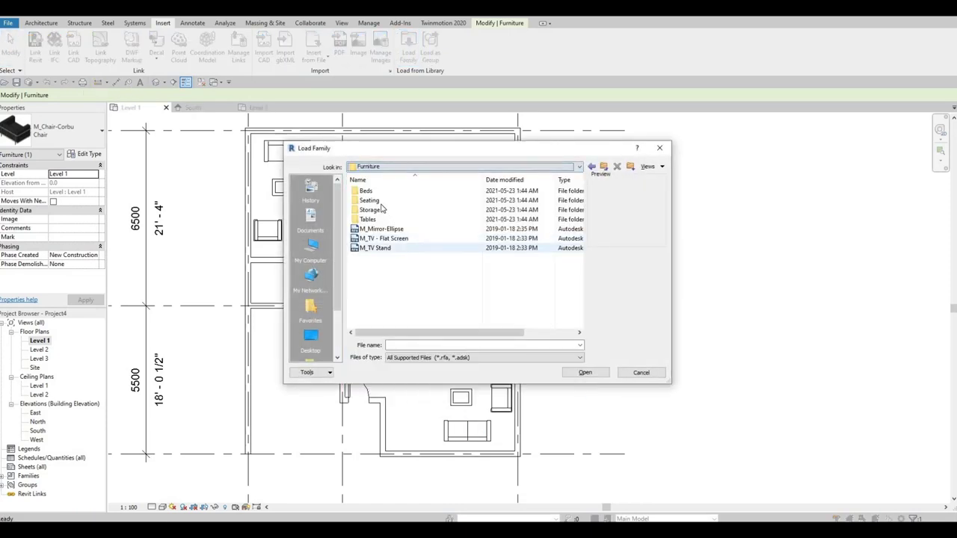
double_click(378, 200)
click(379, 200)
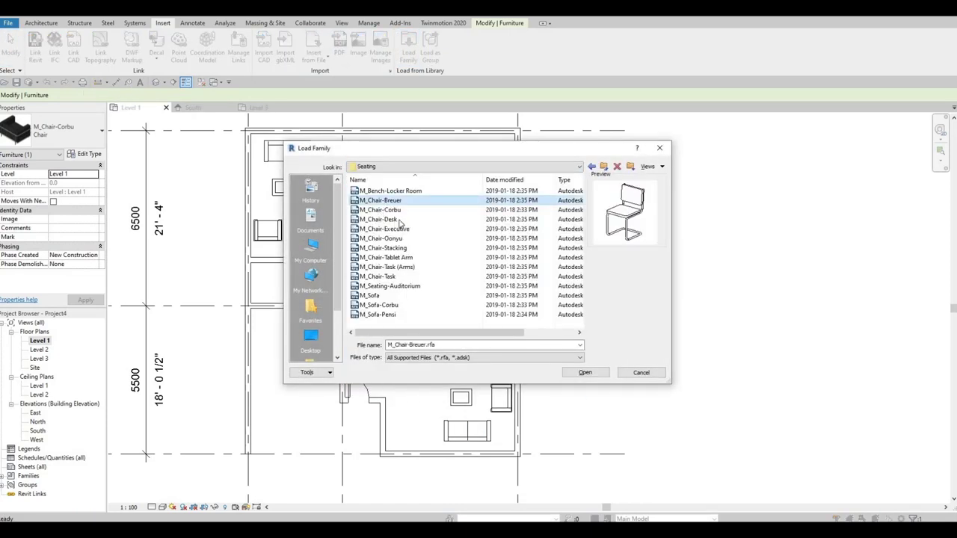
click(584, 372)
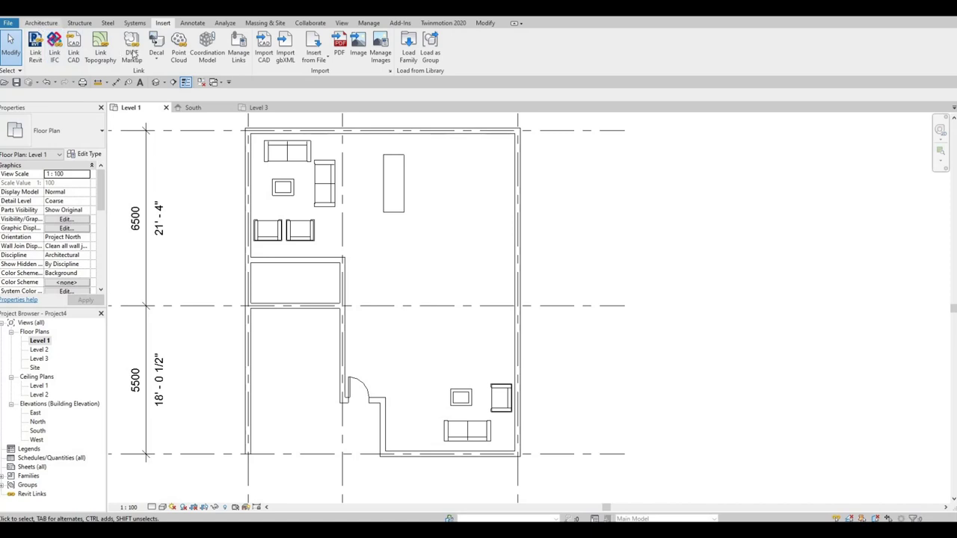
- Place three M_Chair-Breuer chairs along the dining table's long side nearest the sofas, each rotated to face the table
click(41, 23)
key(c)
key(m)
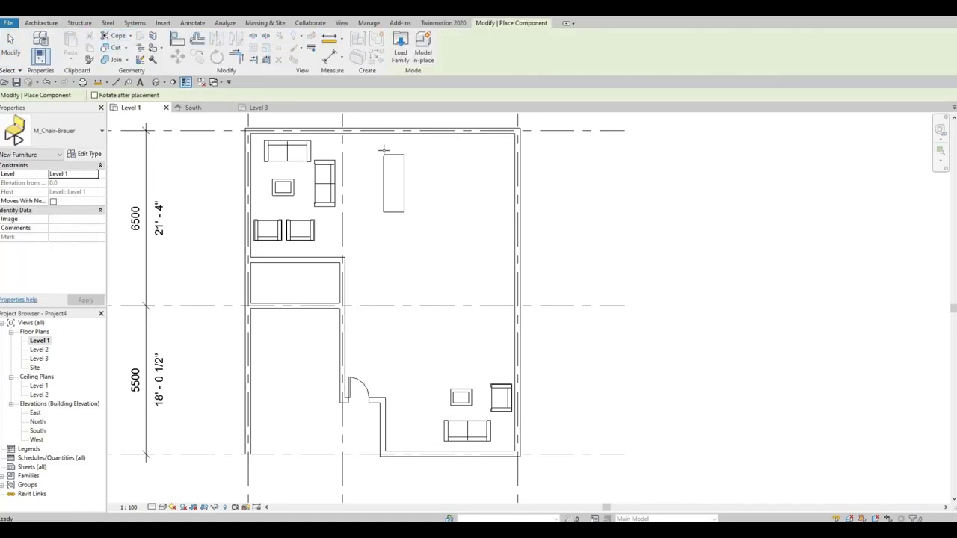
scroll(381, 149, up, 4)
key(space)
key(space)
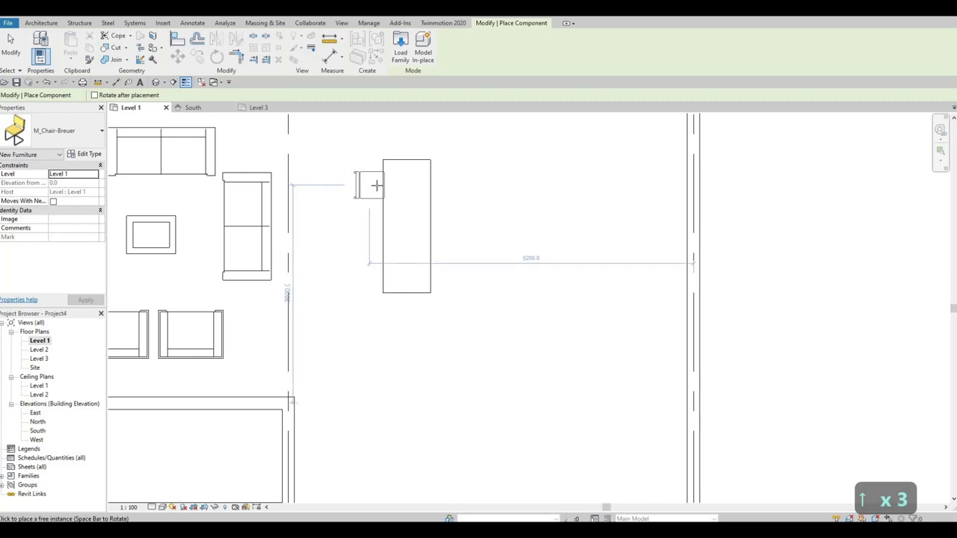
click(377, 222)
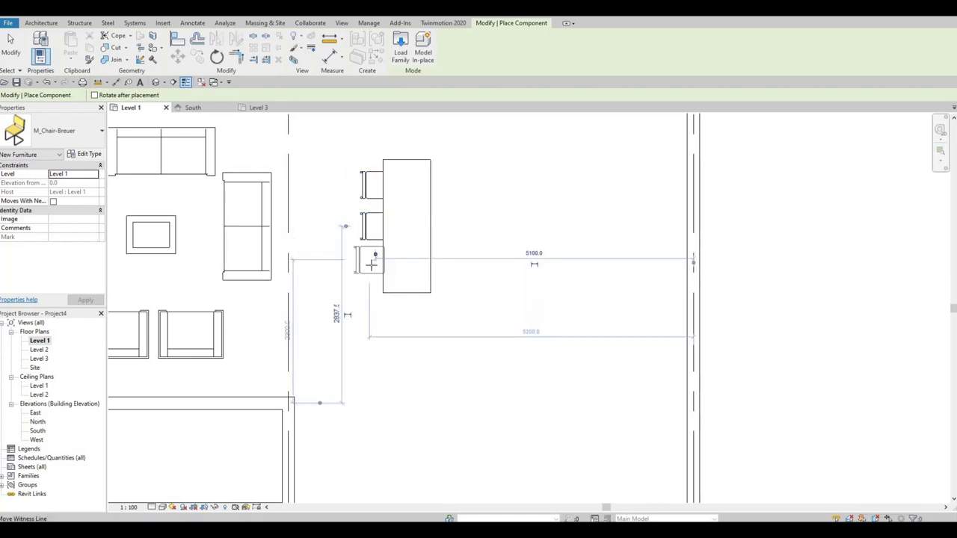
click(374, 265)
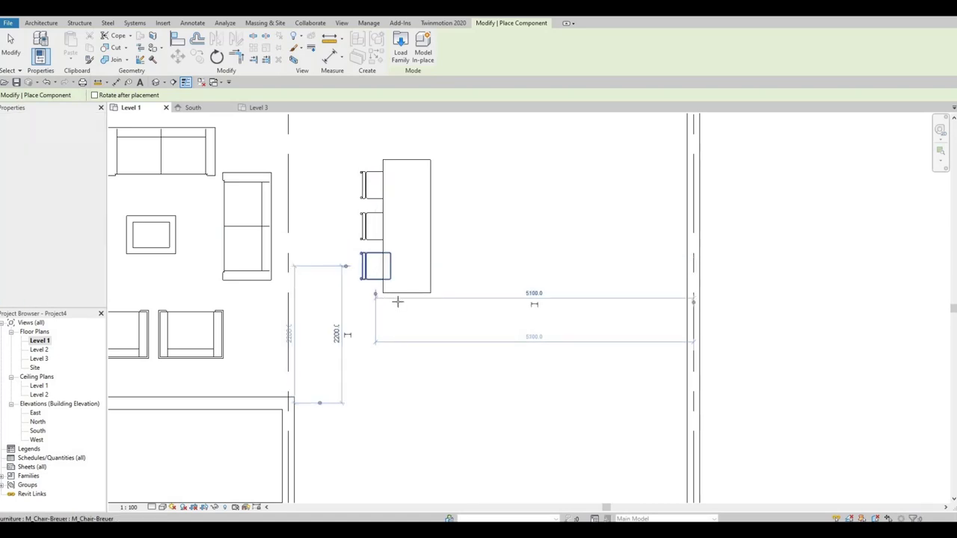
- Place one more M_Chair-Breuer, rotated to face the table, at the dining table's south end
key(space)
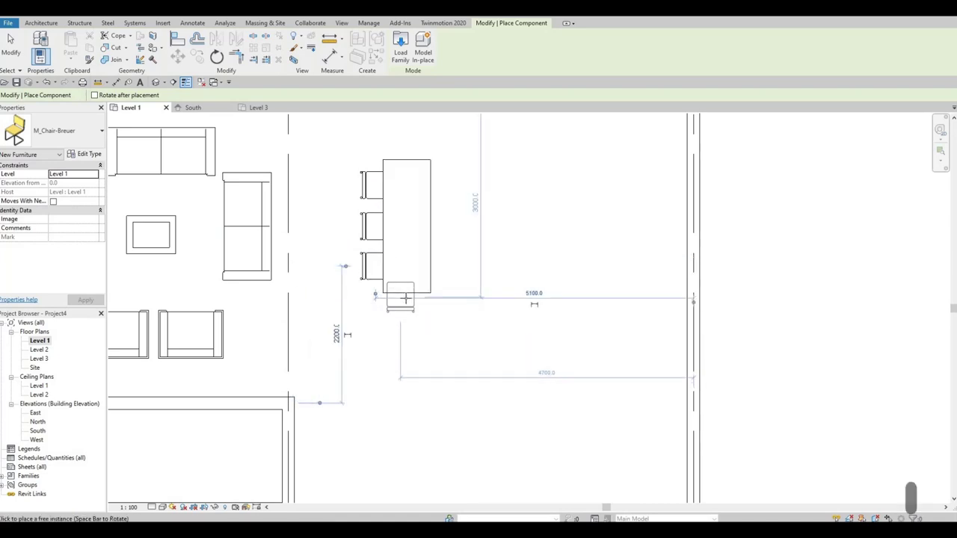
click(445, 258)
key(Escape)
key(Escape)
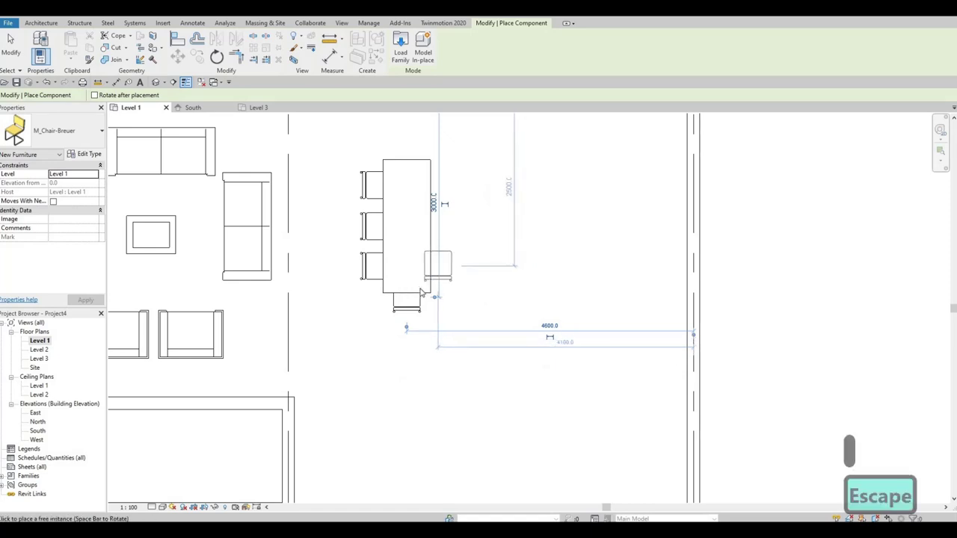
- Mirror the three side chairs across a drawn vertical axis through the dining table's centre to fill the opposite long side
drag(318, 163, 390, 299)
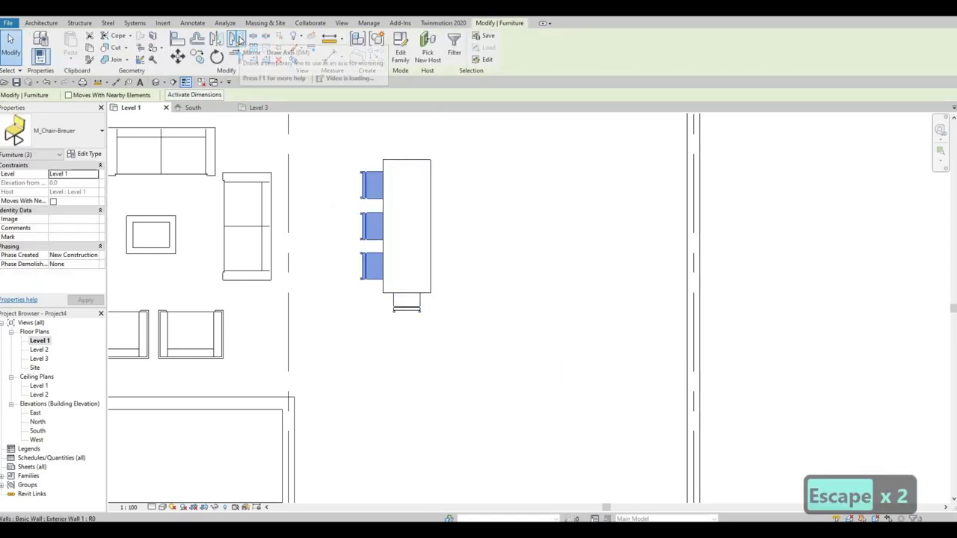
click(238, 39)
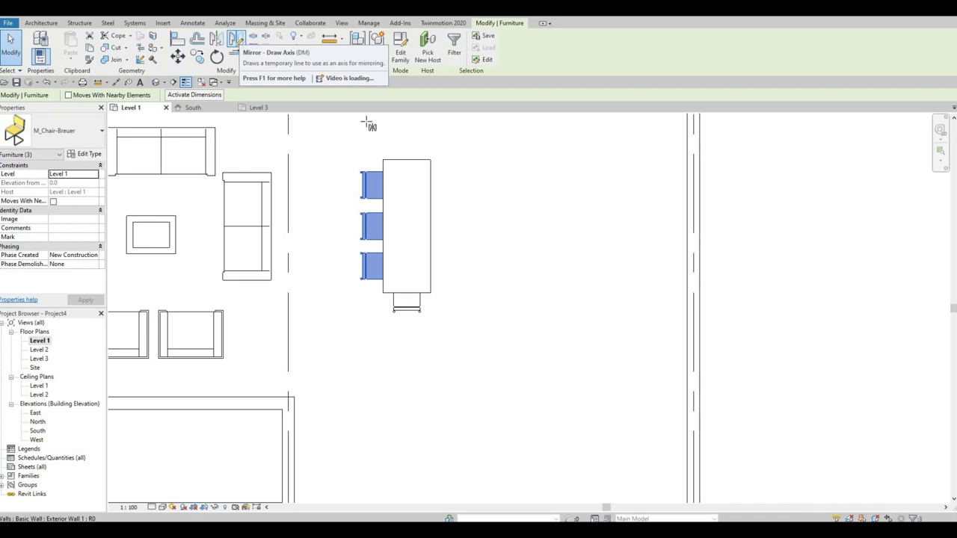
click(408, 139)
click(408, 141)
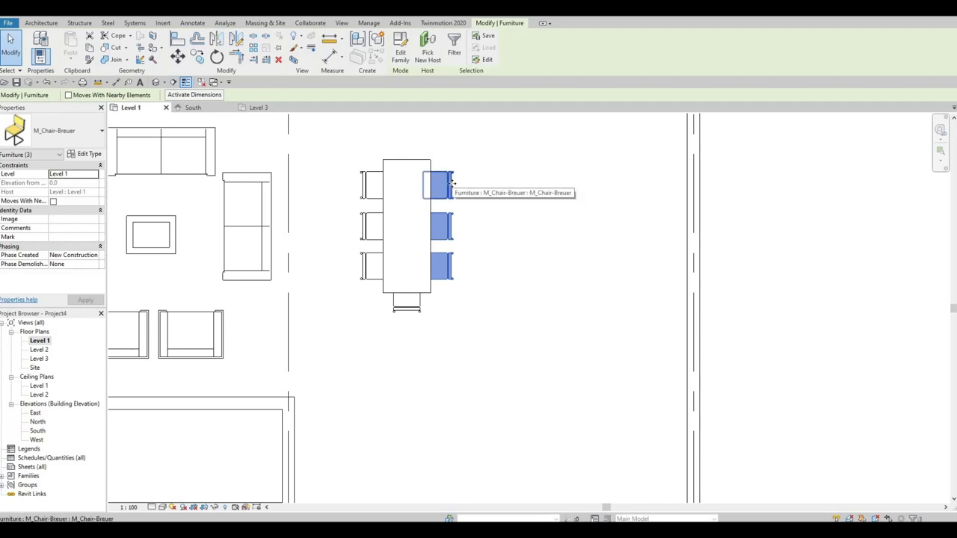
key(Escape)
key(Escape)
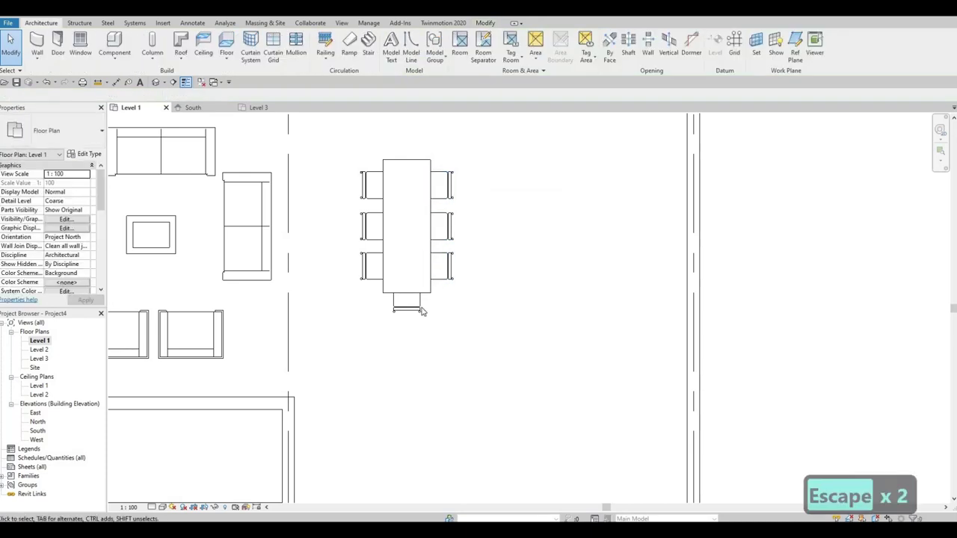
- Mirror the chair at the dining table's south end across a drawn horizontal axis at the table's midpoint to its north end
click(407, 299)
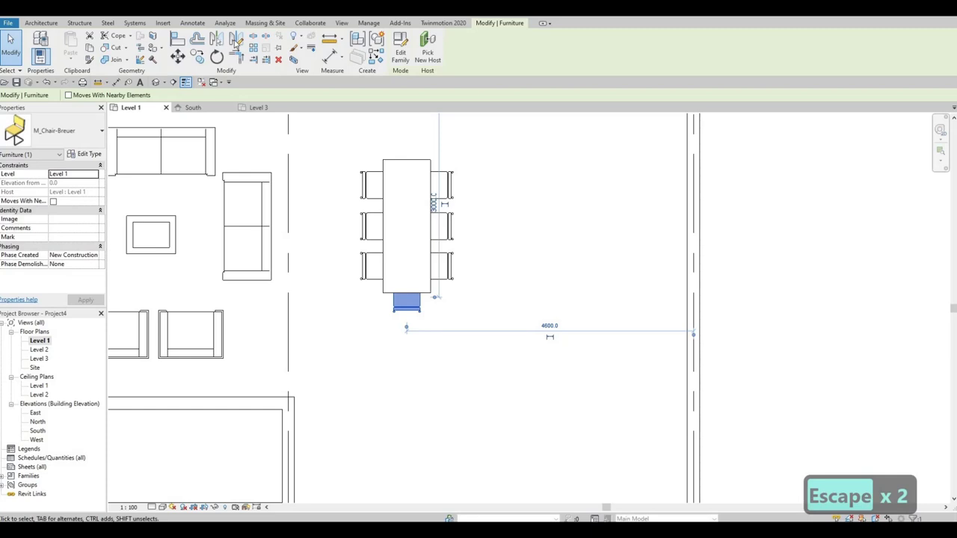
key(c)
key(o)
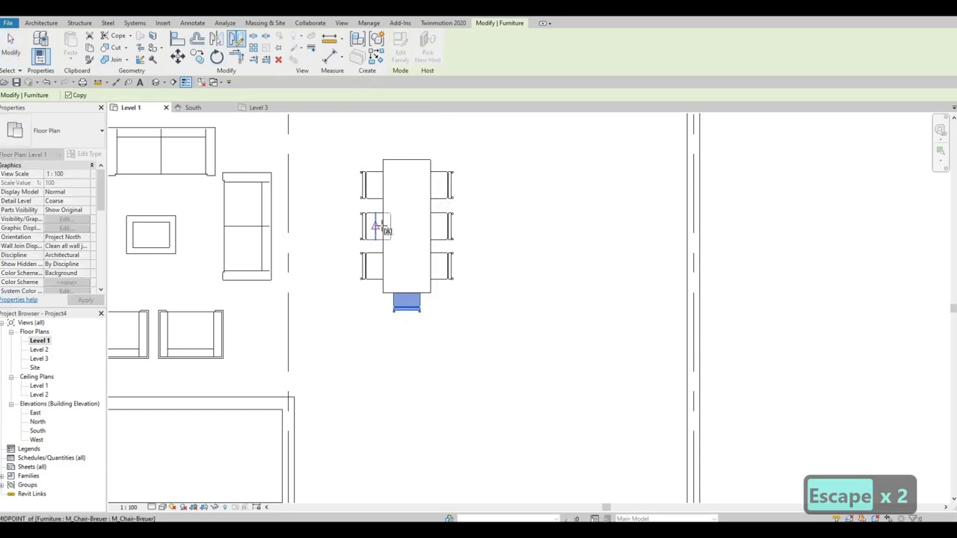
click(349, 223)
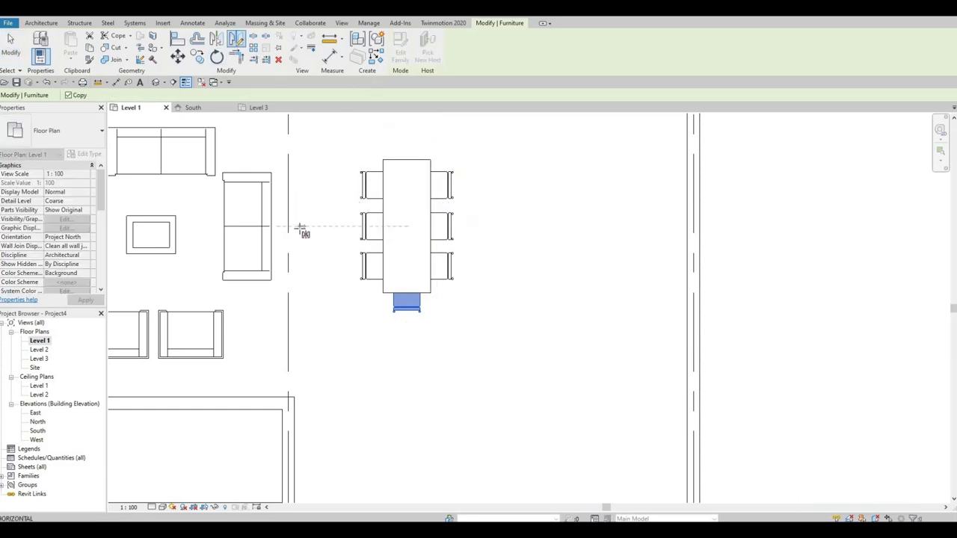
click(364, 266)
key(Escape)
key(Escape)
key(Escape)
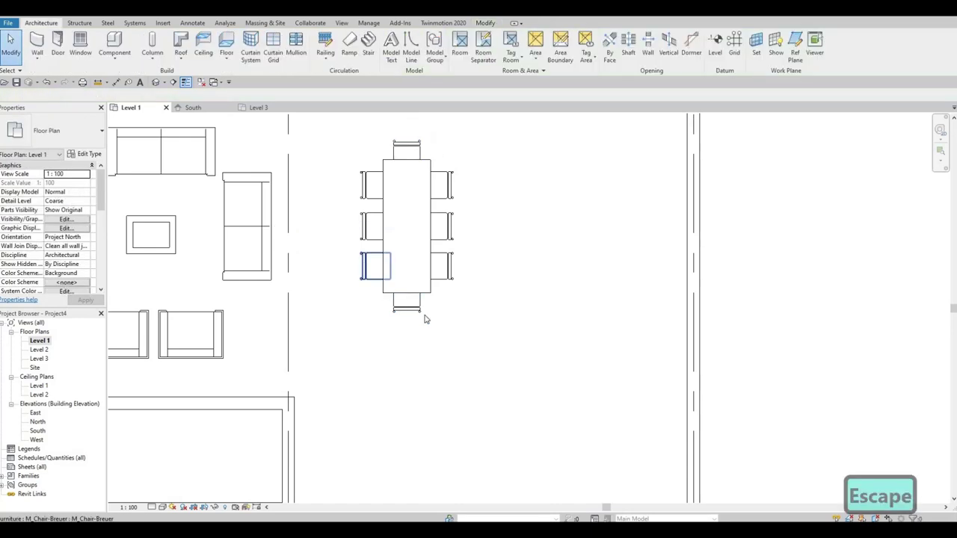
- Place an M_Single-Flush 0762 x 2032mm door in the small room's north wall, about 600 mm from the east grid line, hinged east and swinging inward
scroll(455, 226, down, 2)
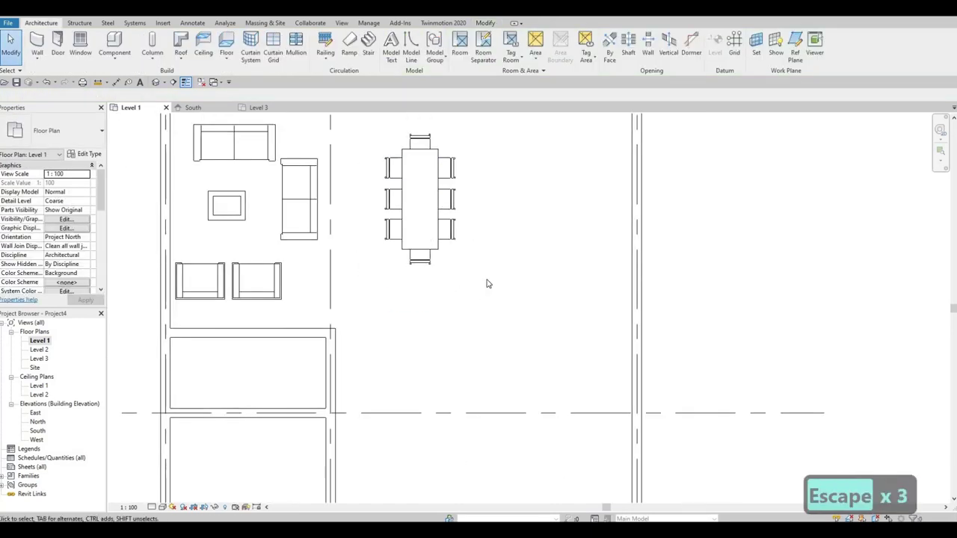
scroll(486, 283, down, 4)
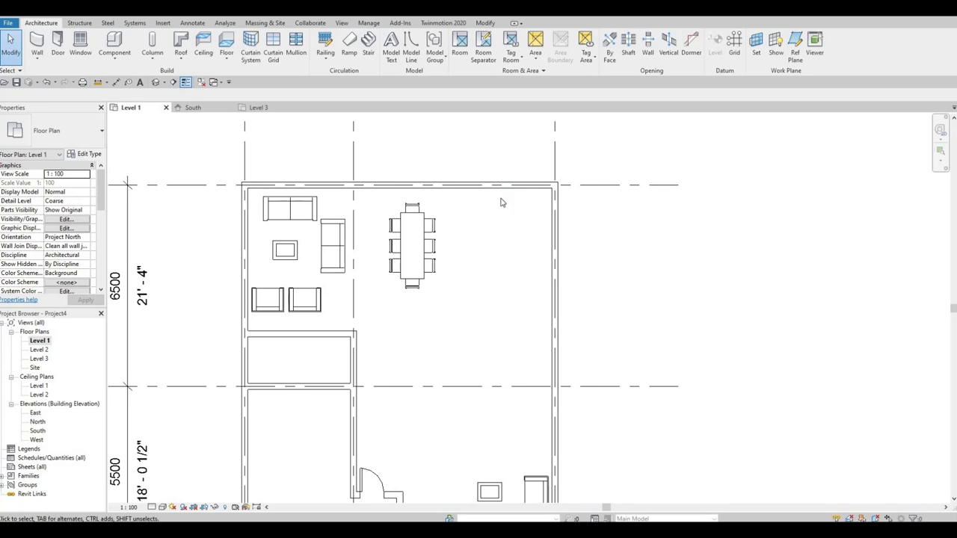
middle_drag(525, 335, 532, 311)
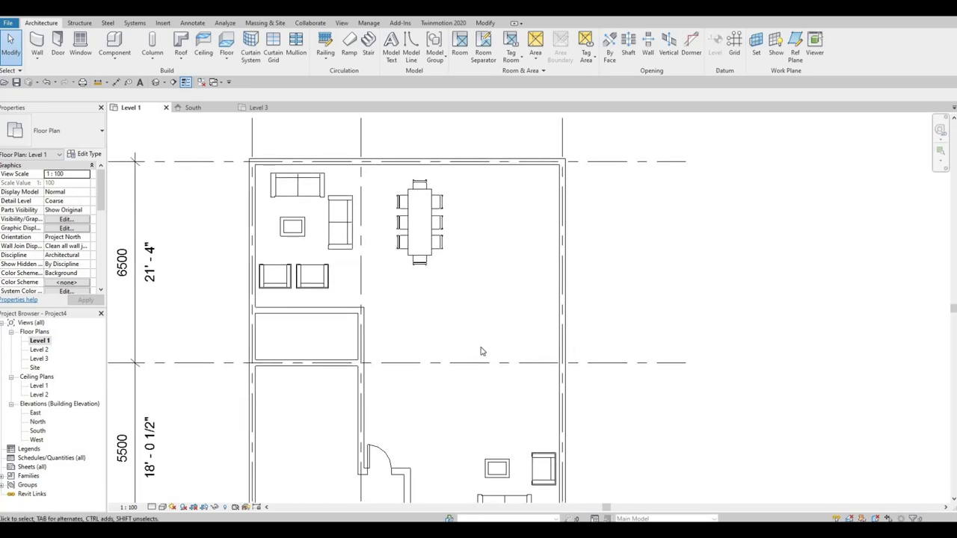
middle_drag(503, 353, 481, 335)
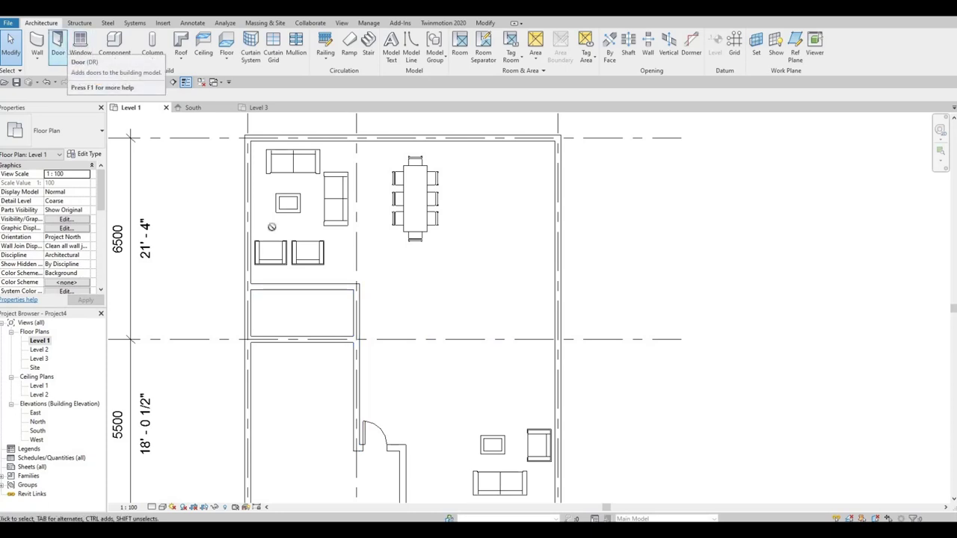
click(58, 44)
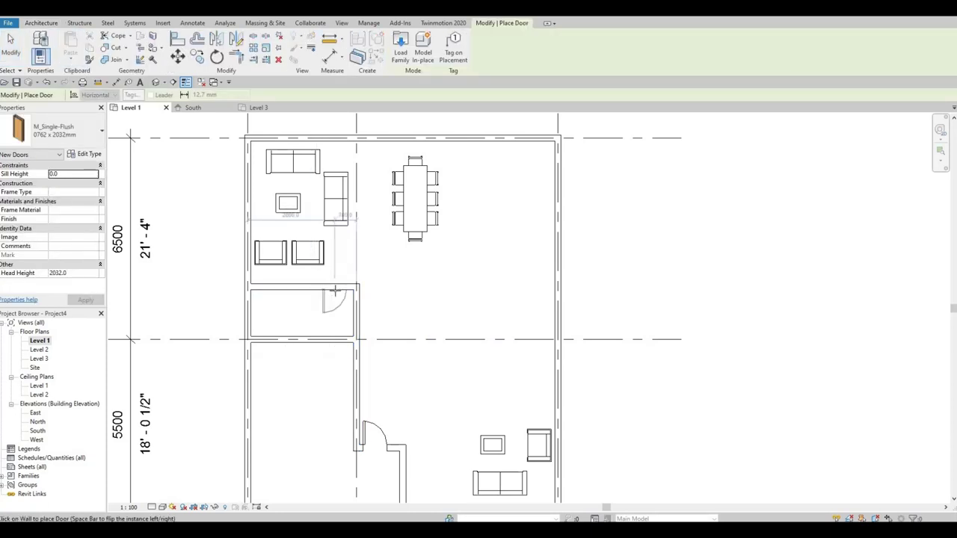
key(space)
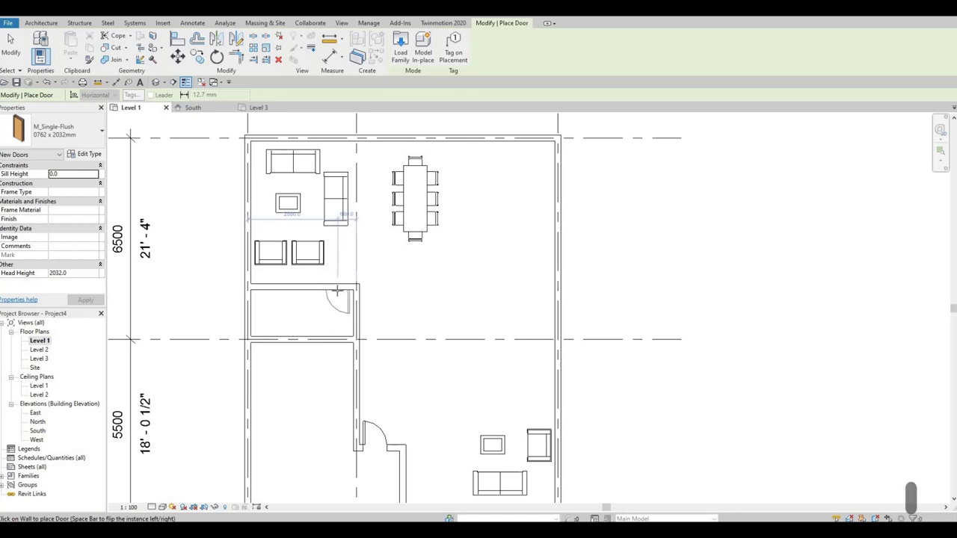
click(336, 290)
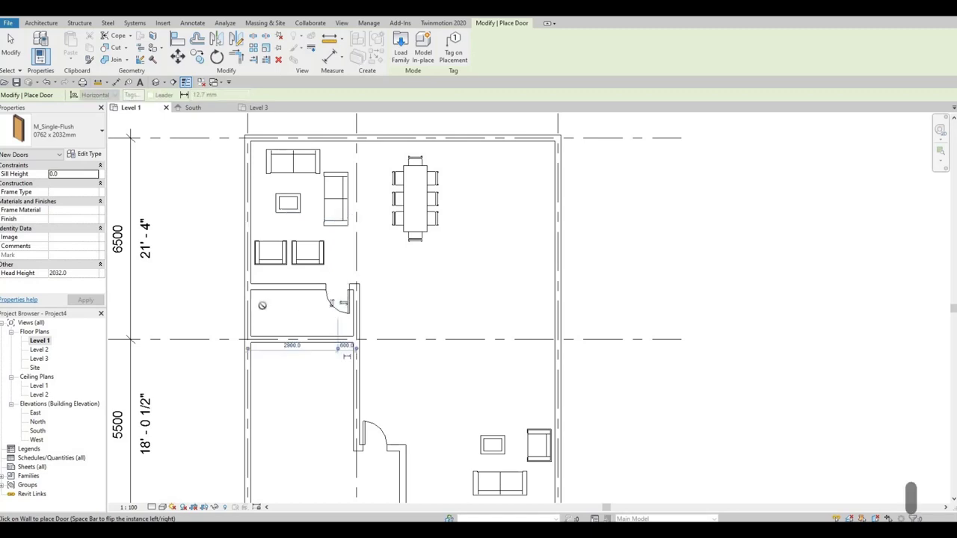
key(Escape)
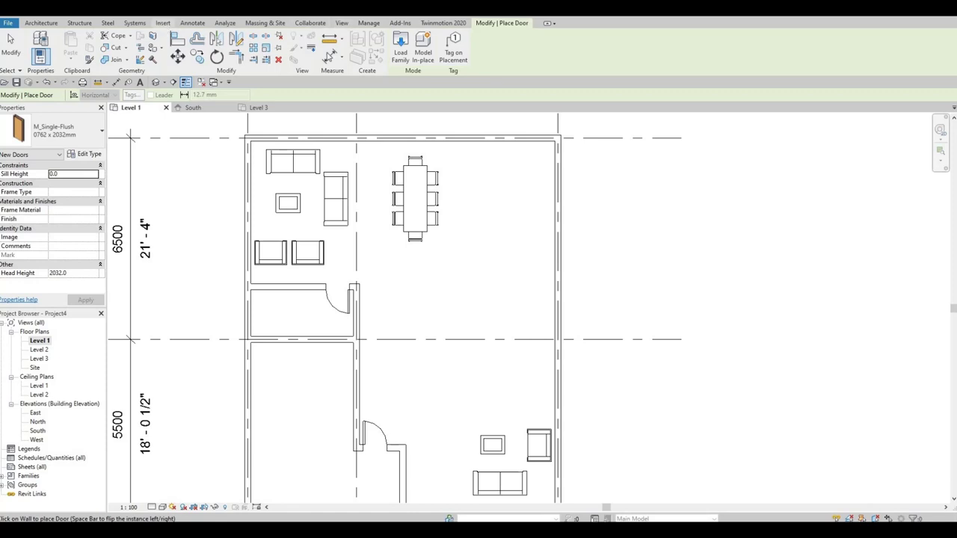
- Browse the Canada family library for loading to Plumbing > Architectural > Fixtures > Water Closets
click(162, 22)
click(408, 47)
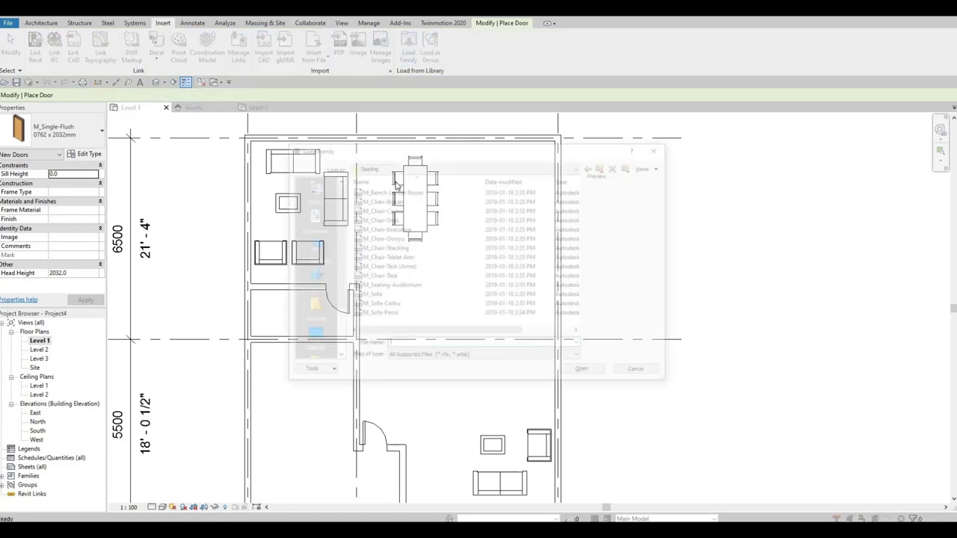
click(426, 167)
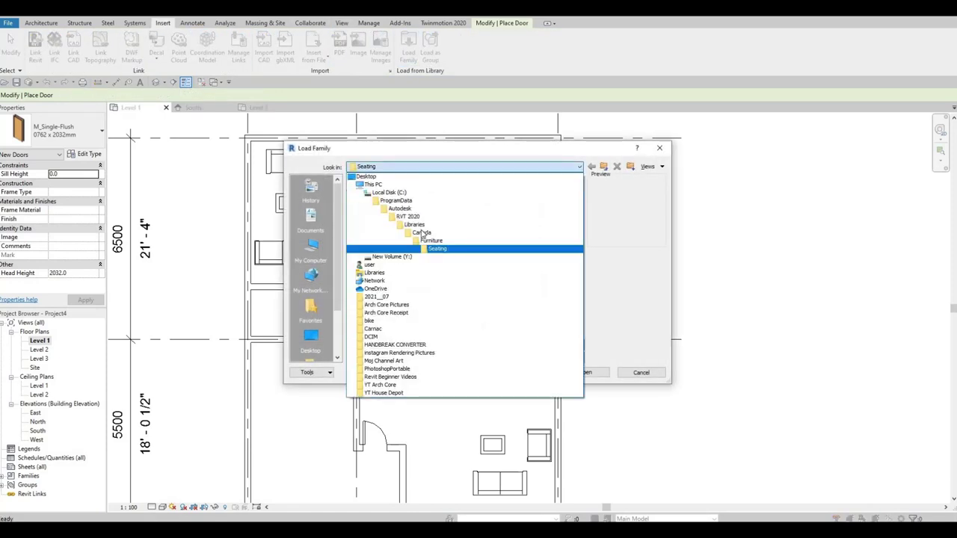
click(422, 234)
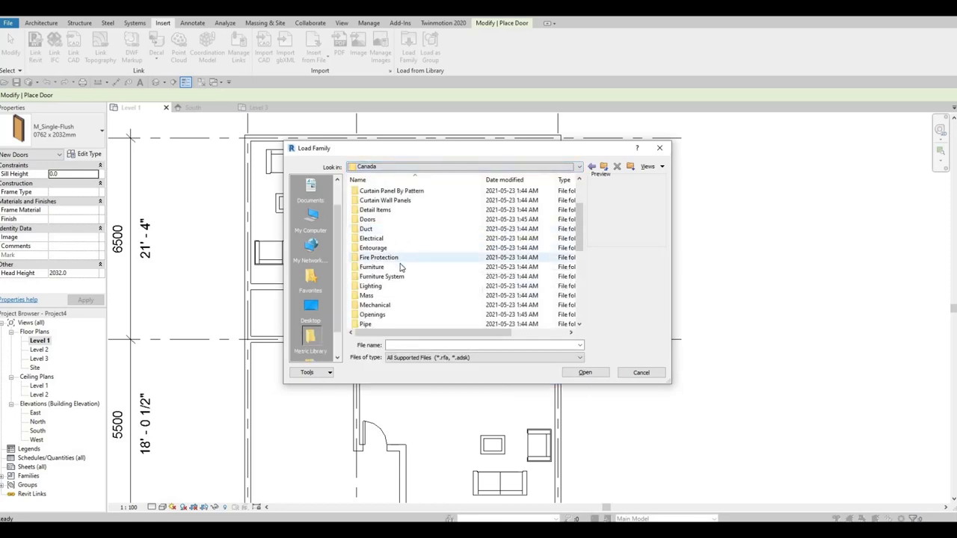
scroll(396, 267, down, 2)
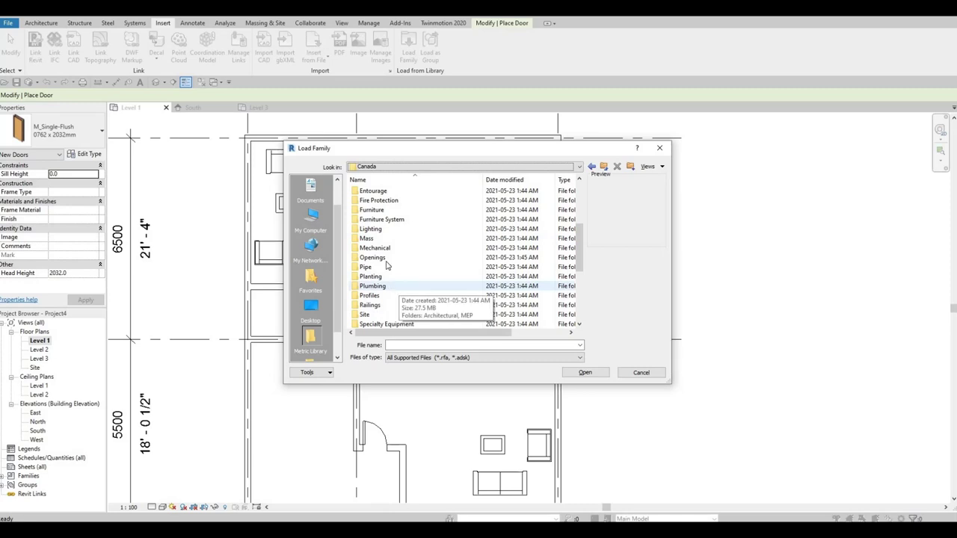
double_click(373, 286)
double_click(377, 191)
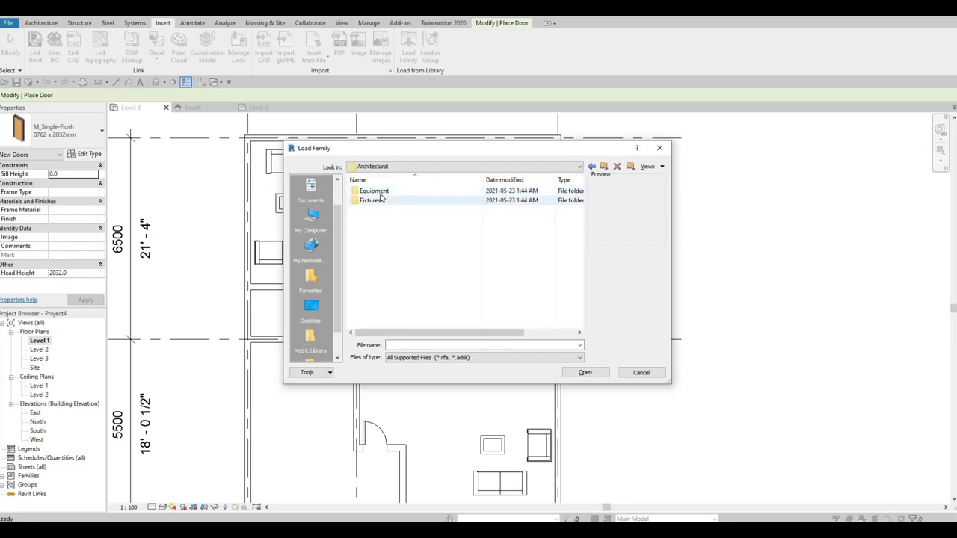
double_click(377, 191)
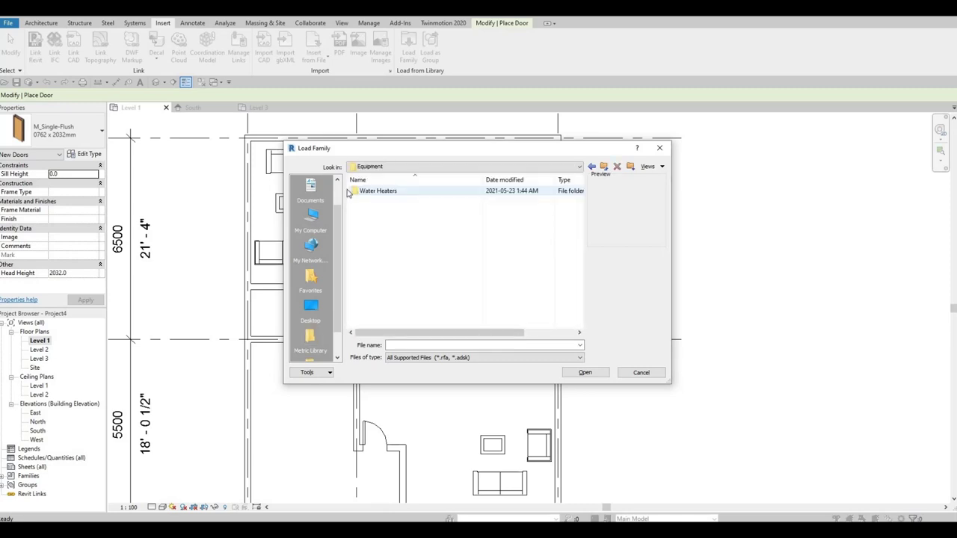
click(590, 166)
click(406, 202)
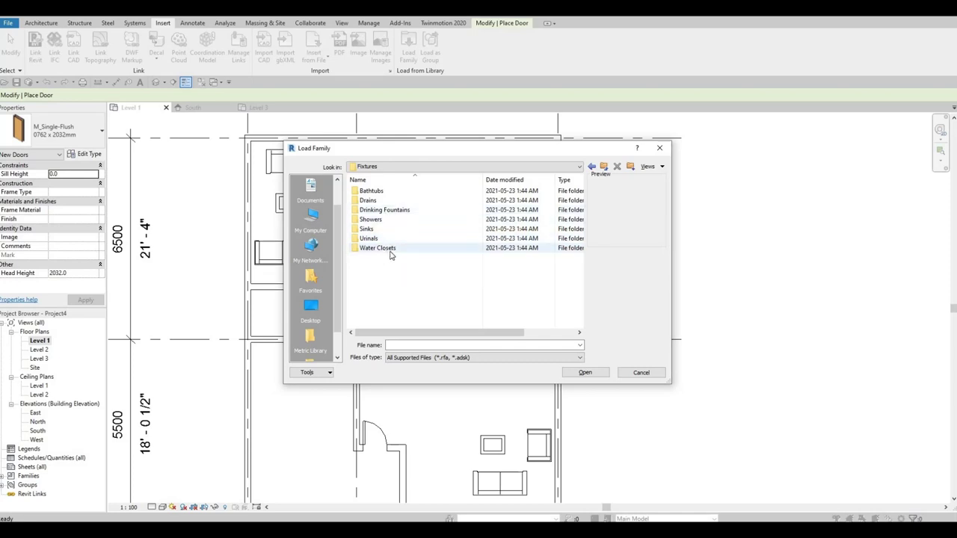
double_click(389, 252)
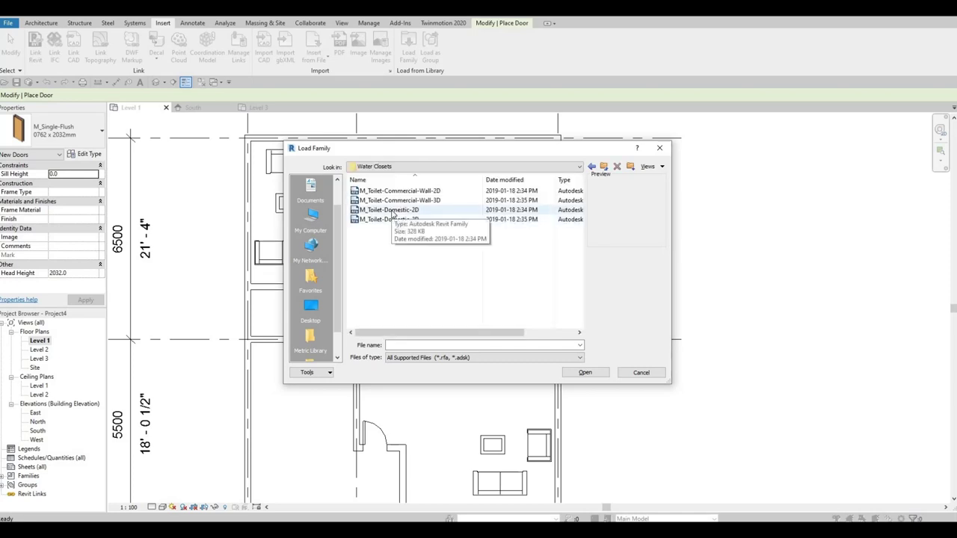
- Try to load the M_Toilet-Domestic-2D family while door placement is still active
click(392, 212)
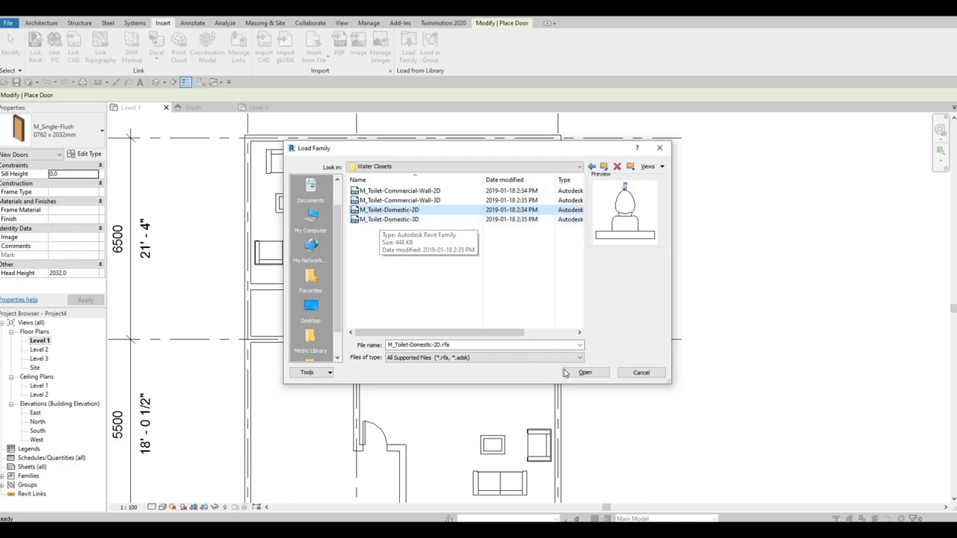
key(Return)
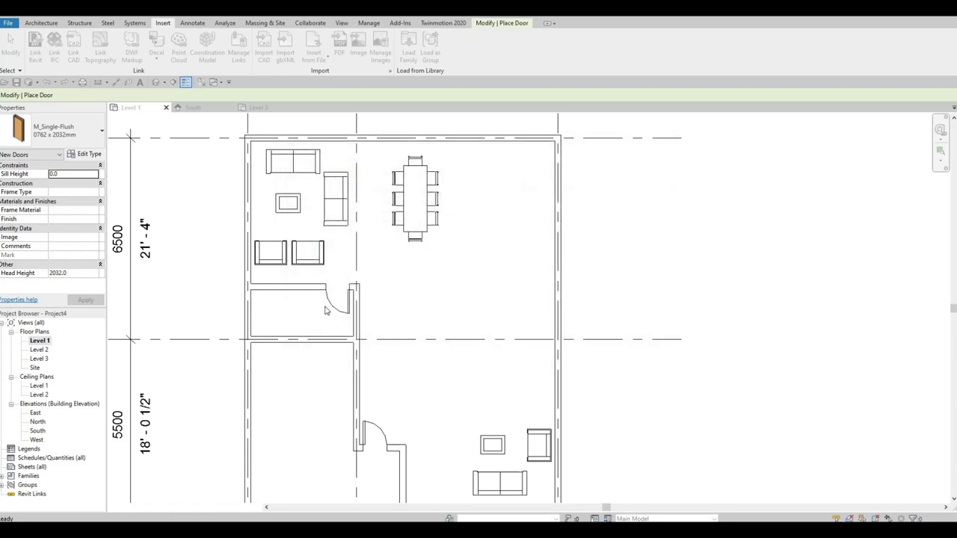
click(490, 300)
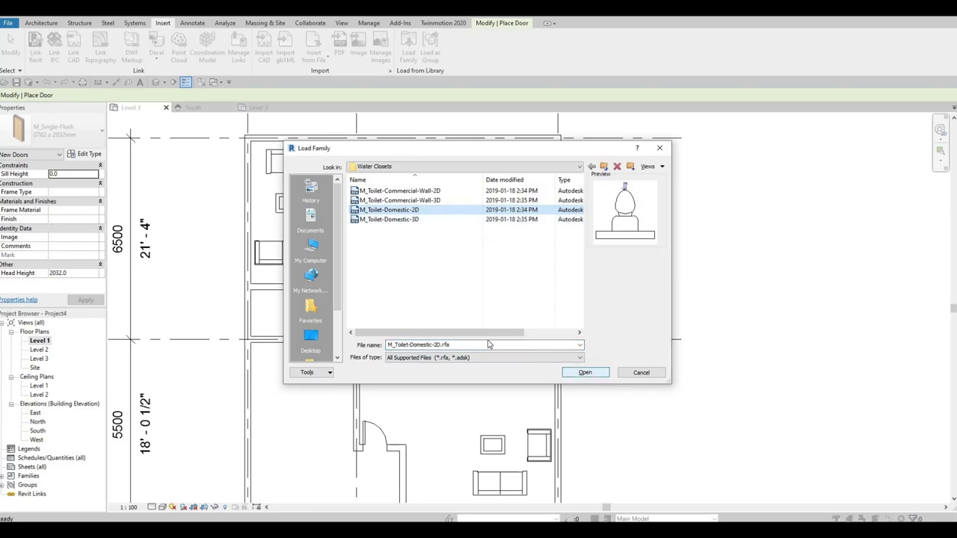
key(Return)
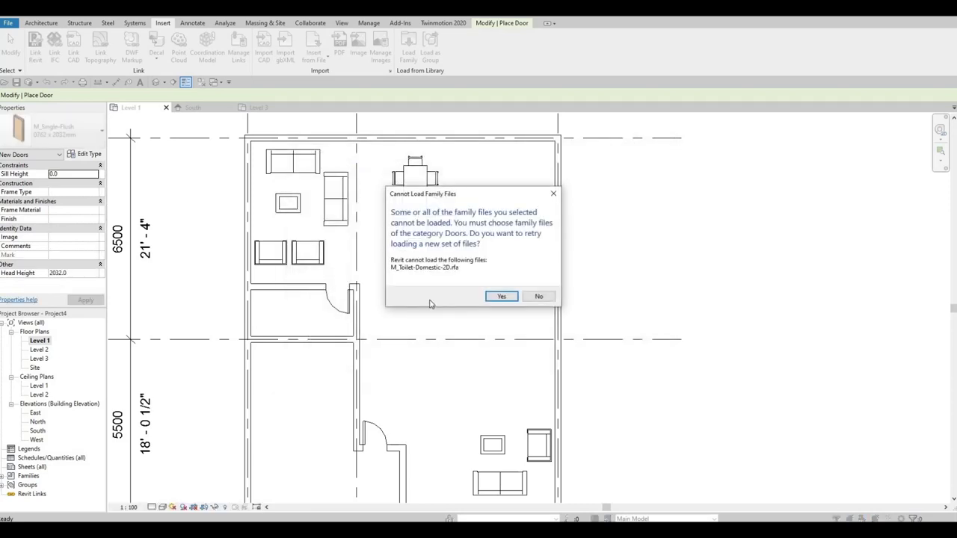
key(F1)
click(538, 296)
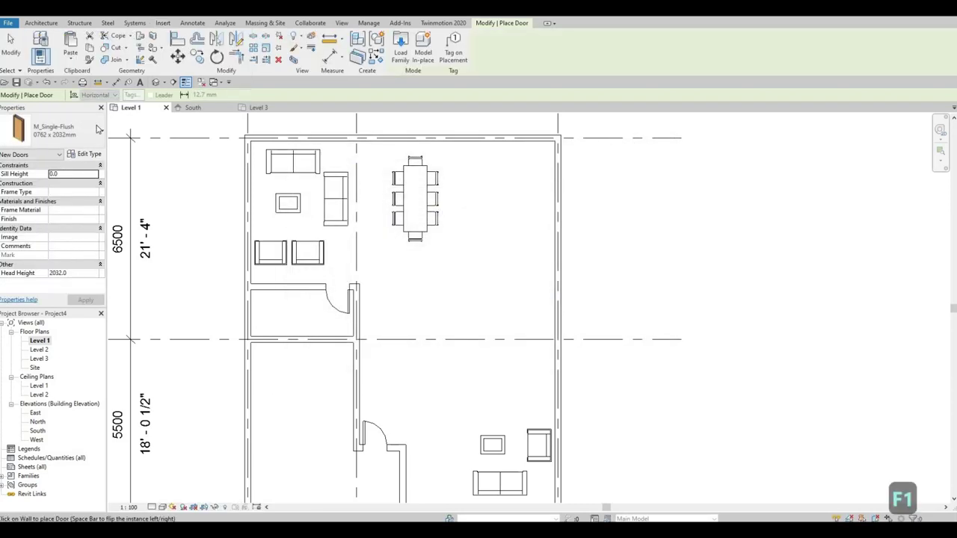
key(Escape)
key(Escape)
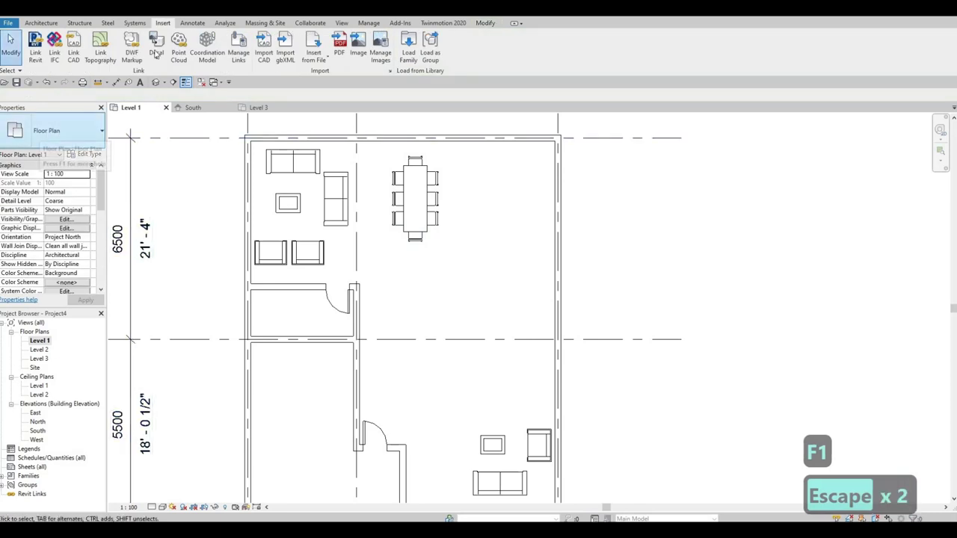
- Load the M_Toilet-Domestic-2D family from the Water Closets folder with no placement command active
click(408, 49)
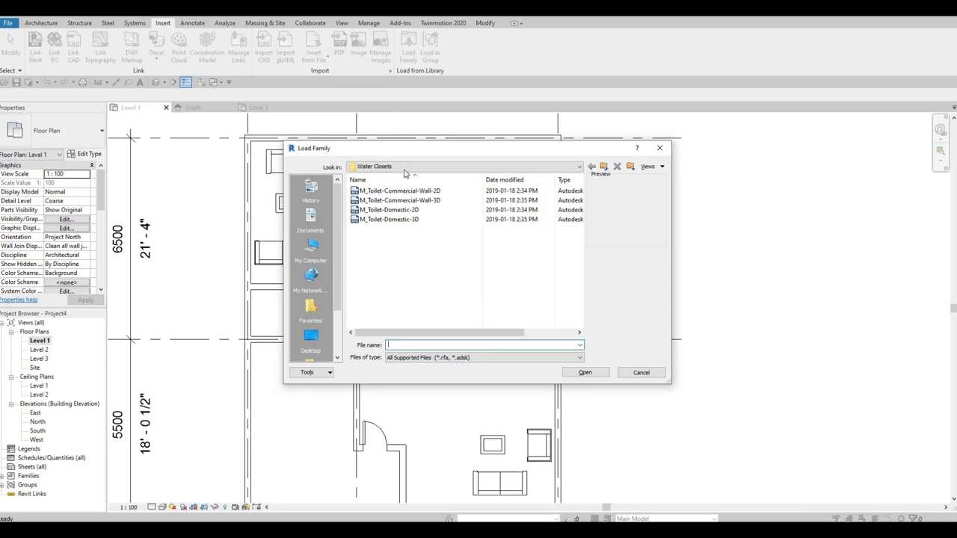
click(399, 210)
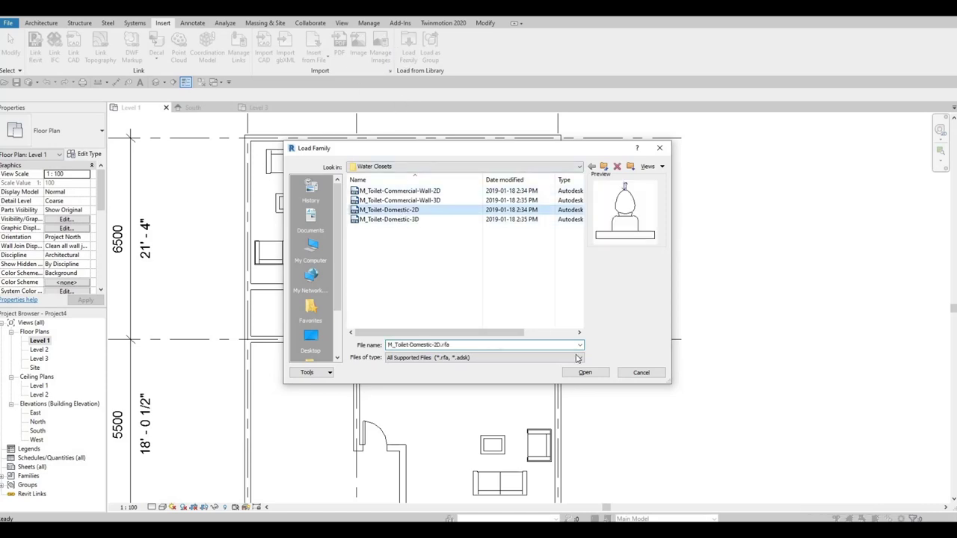
click(584, 372)
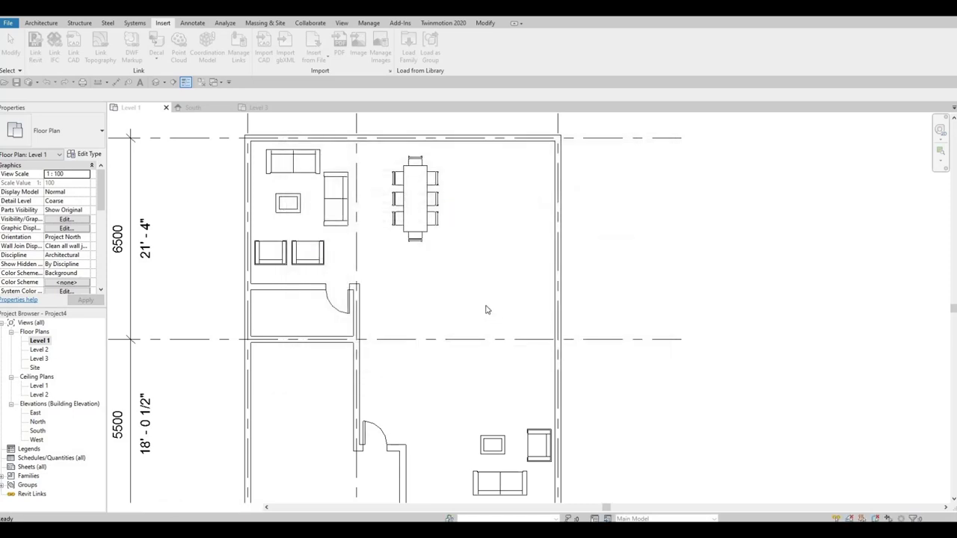
- Place an M_Toilet-Domestic-2D on the small room's west wall, about 700 mm from its north wall
click(48, 23)
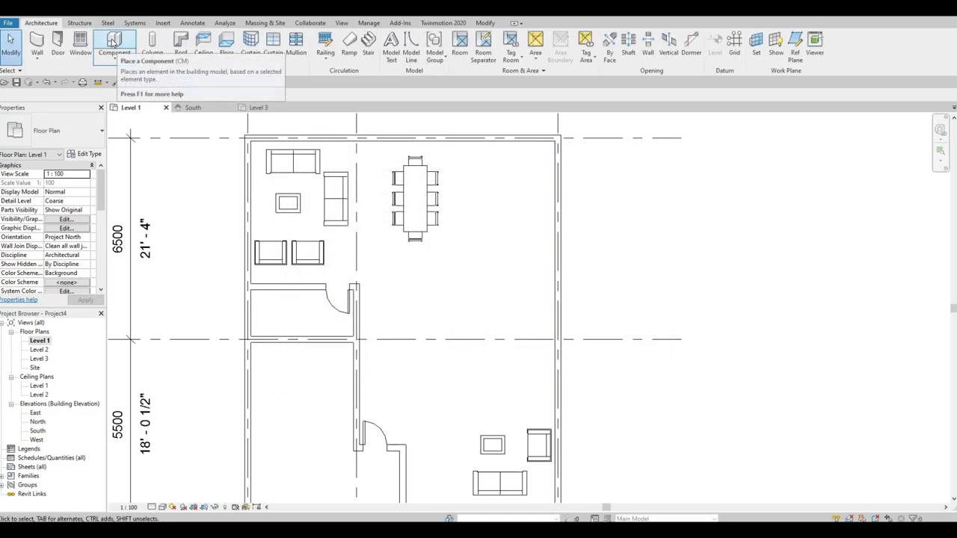
click(112, 41)
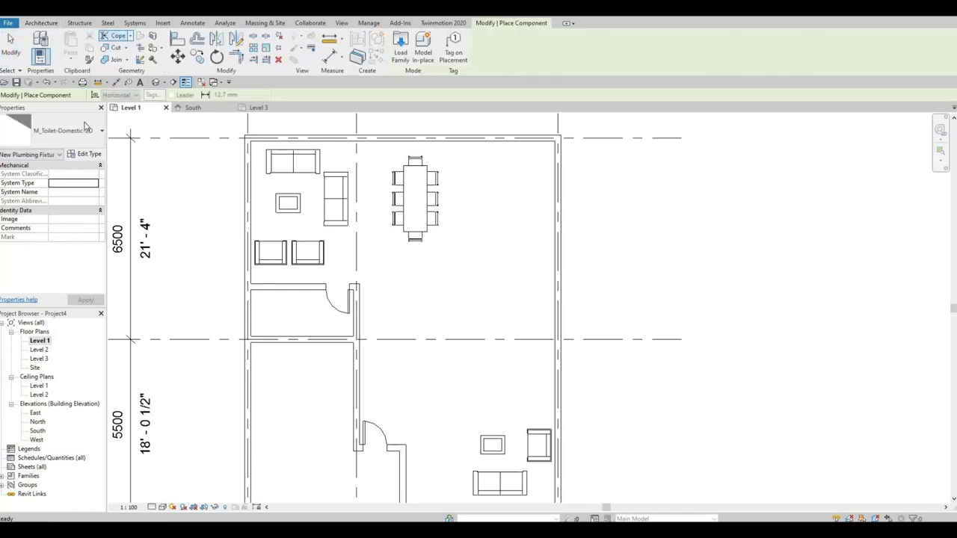
click(255, 310)
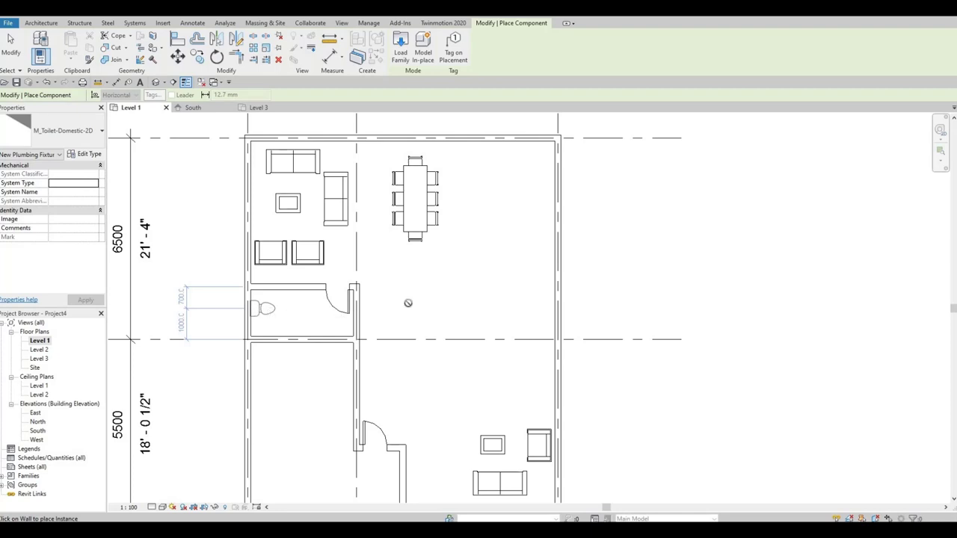
key(Escape)
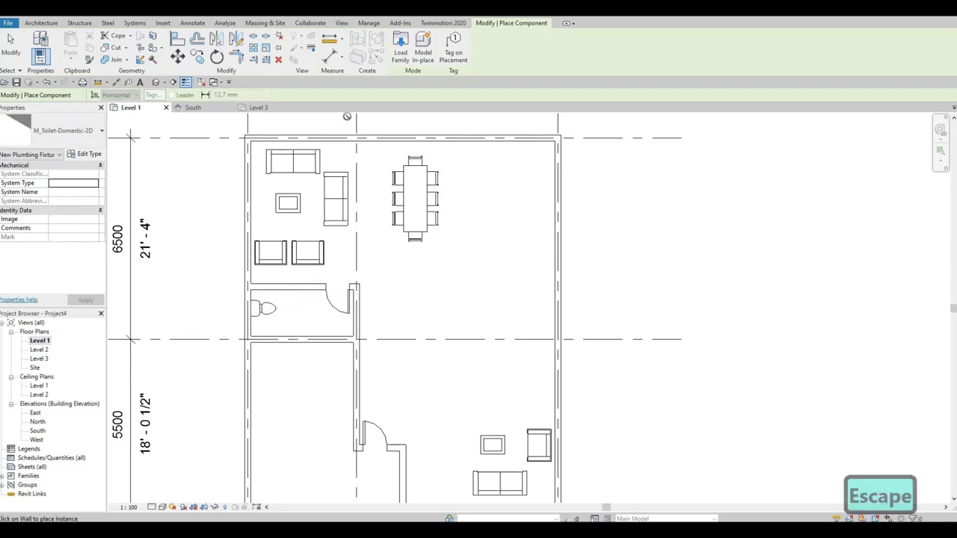
click(400, 51)
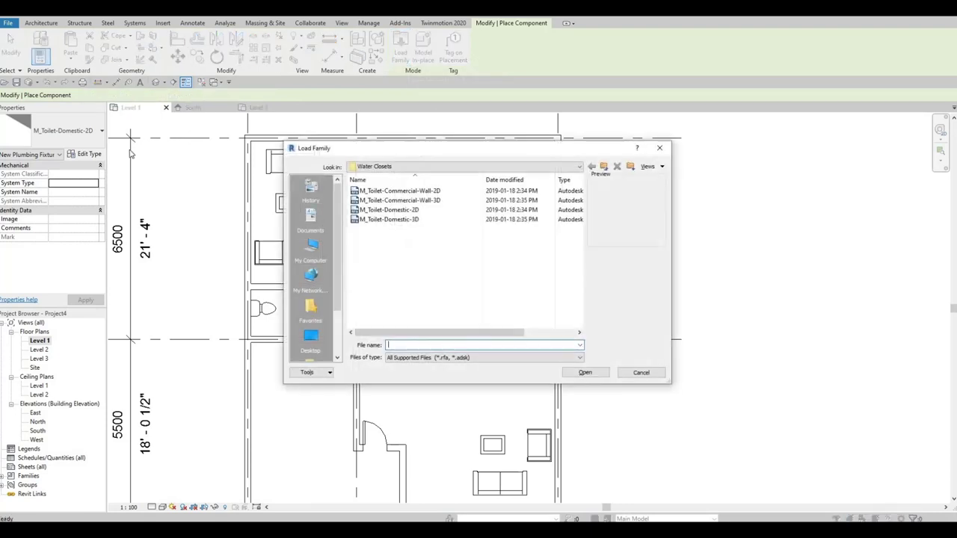
key(Escape)
key(Escape)
key(Escape)
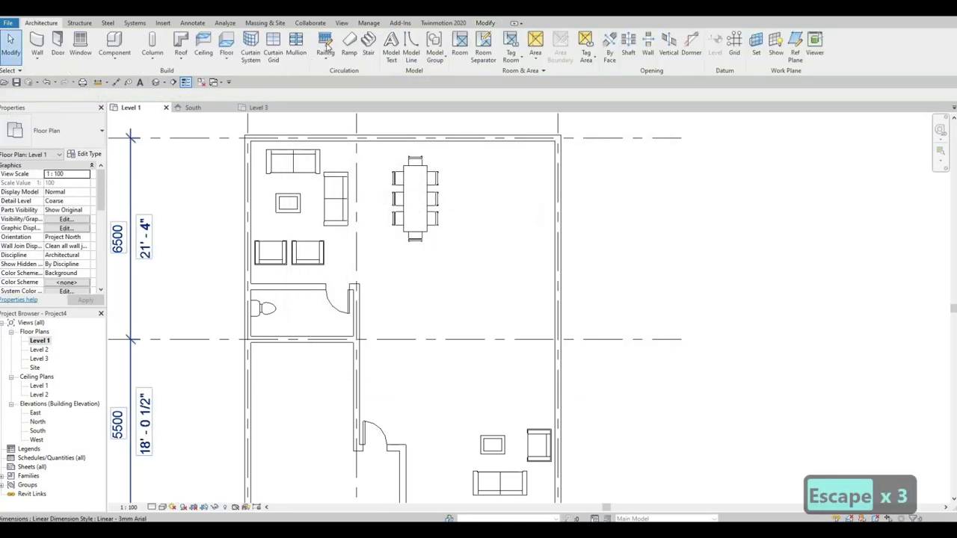
- Load the M_Sink-Single-2D family from the Sinks folder under Plumbing > Architectural > Fixtures
click(162, 23)
click(408, 49)
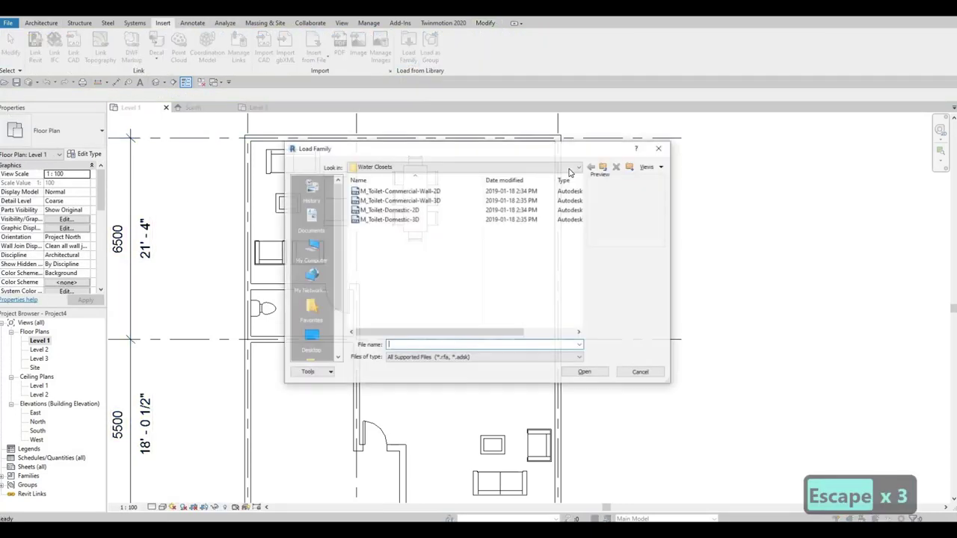
click(538, 167)
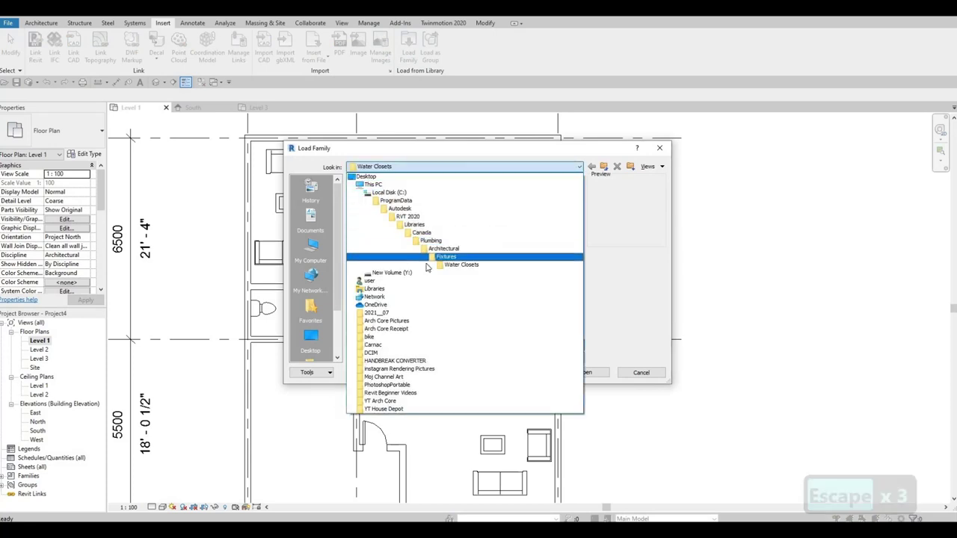
click(383, 249)
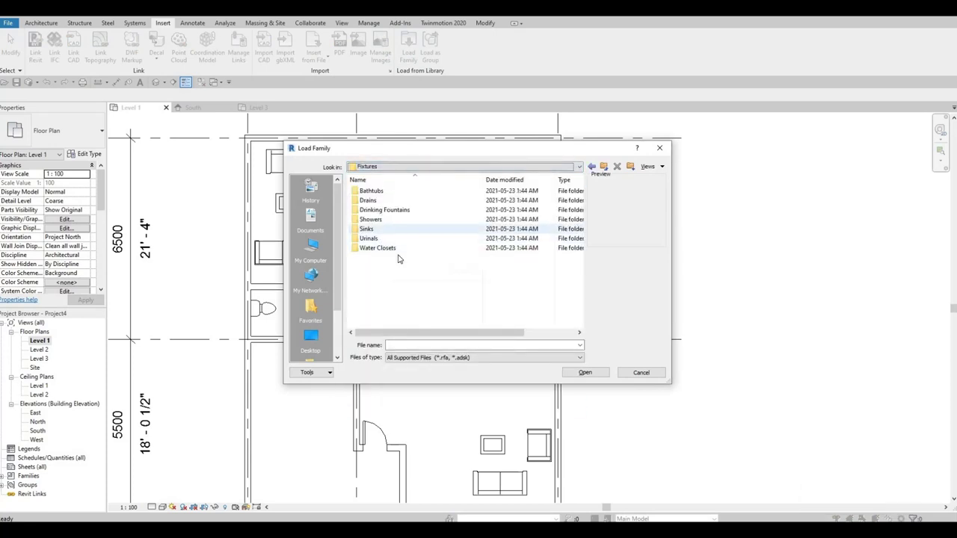
double_click(370, 229)
click(385, 275)
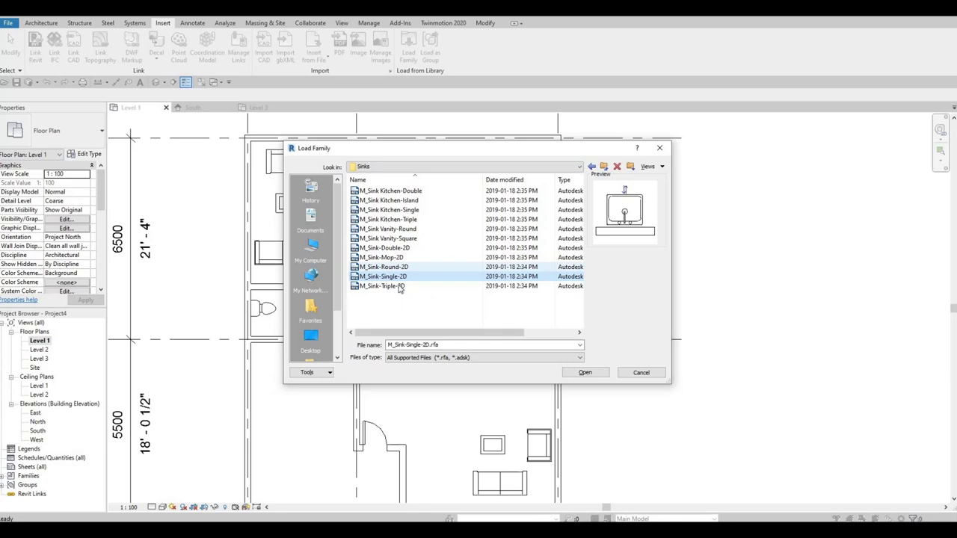
click(585, 372)
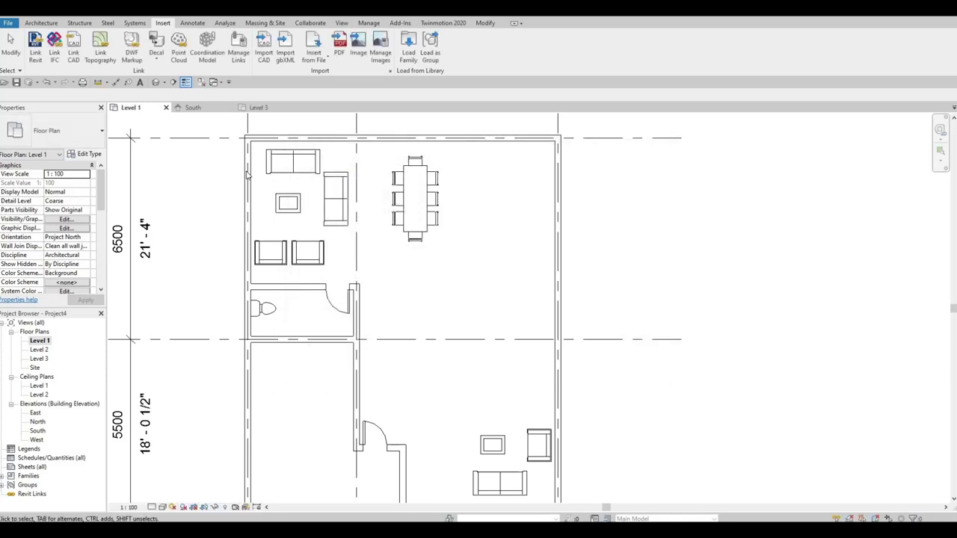
- Place the 660 x 560mm M_Sink-Single-2D on the small bathroom's south wall, about 1400 mm from the grid line to the east
click(40, 23)
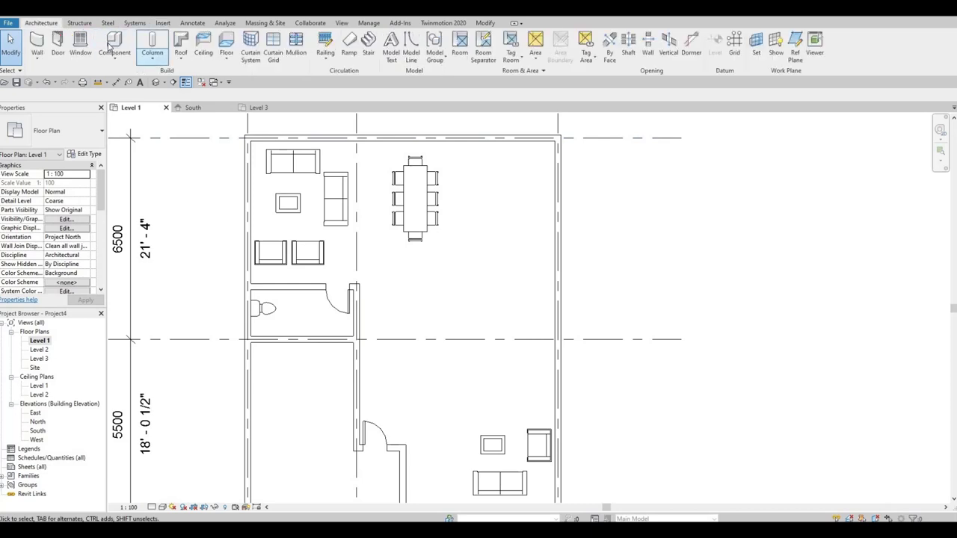
key(c)
key(m)
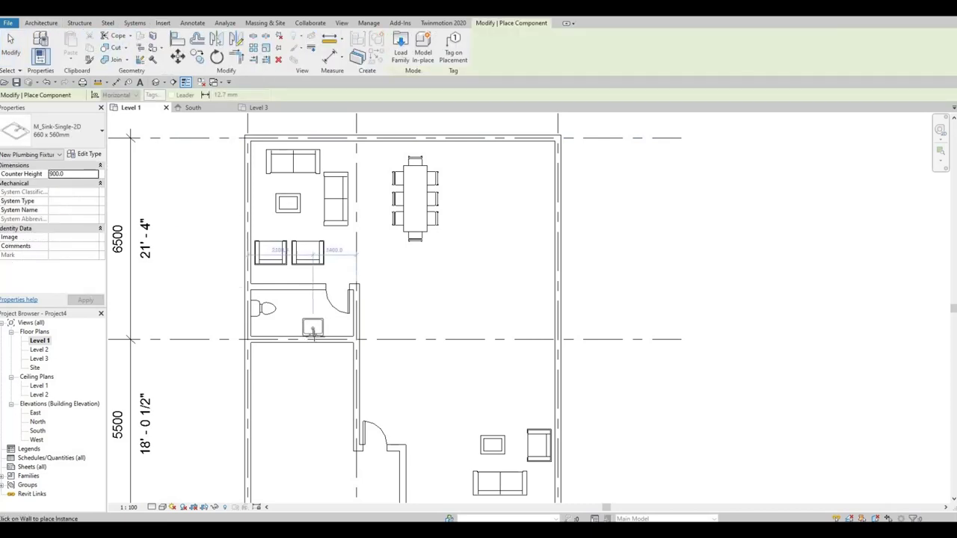
key(Escape)
key(Escape)
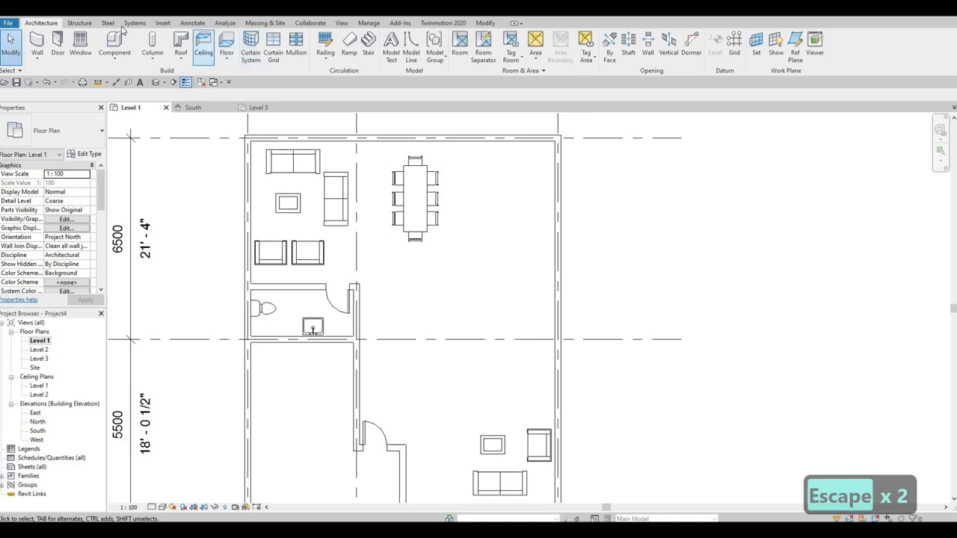
- Draw a Thin Lines detail rectangle about 2200 mm wide around the sink as a counter, ending at the bathroom's east wall
click(192, 23)
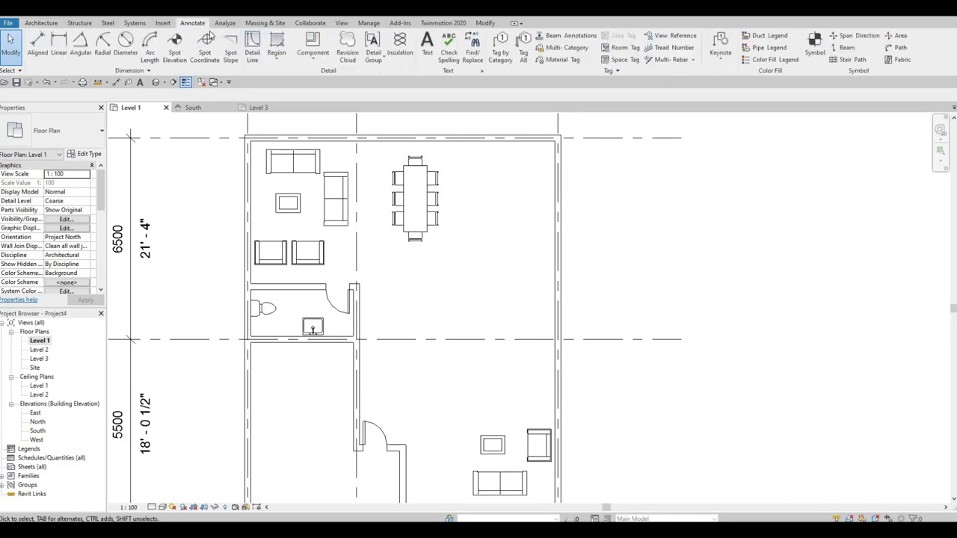
click(253, 53)
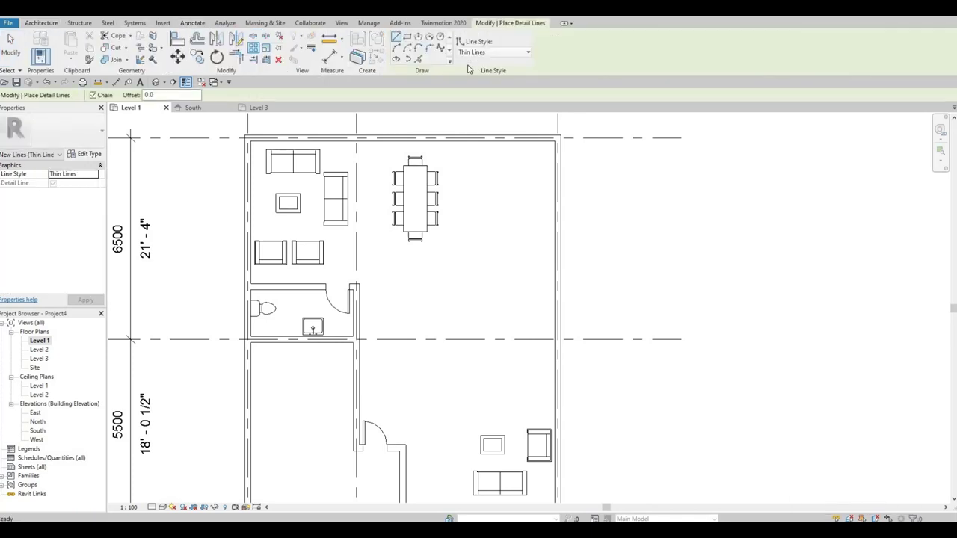
click(407, 37)
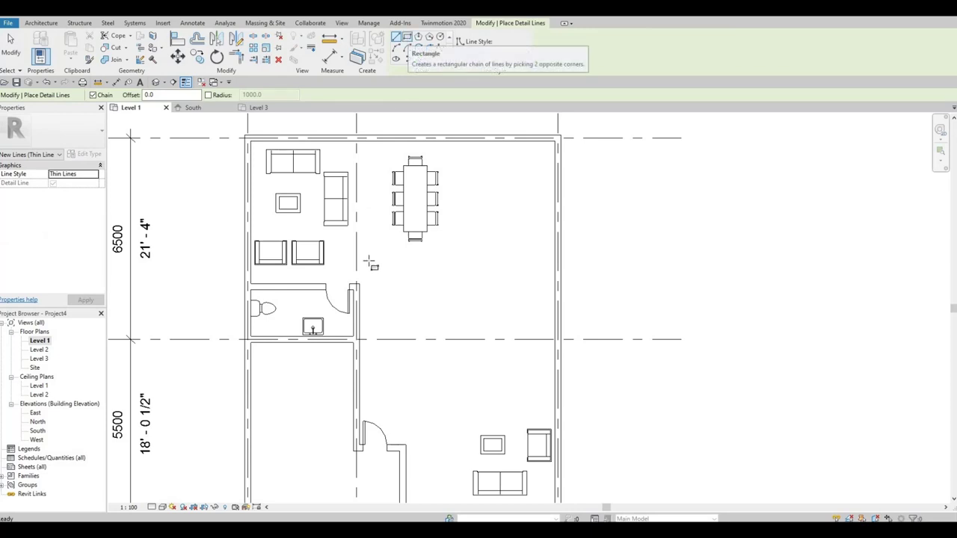
click(288, 323)
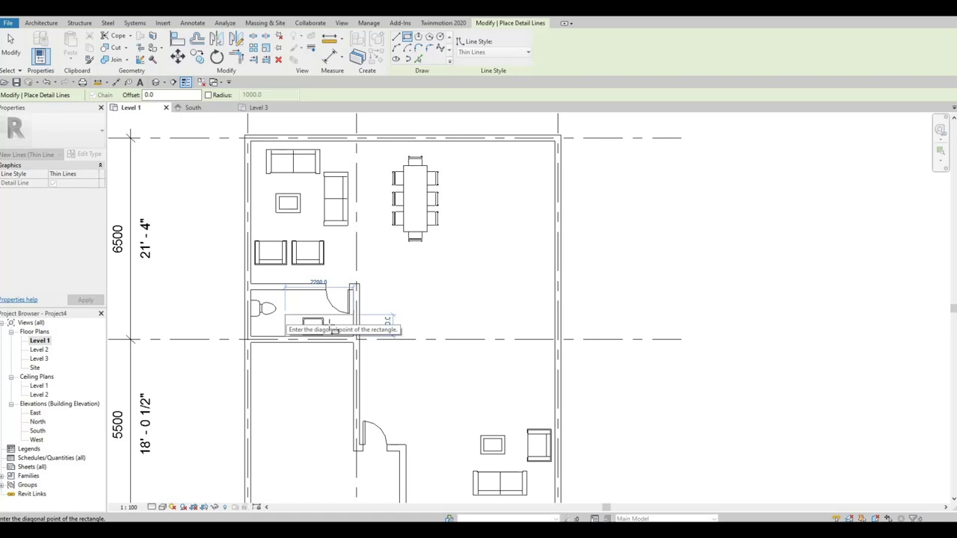
key(Escape)
key(Escape)
- Nudge the bathroom sink about 120 mm east along the counter
click(320, 325)
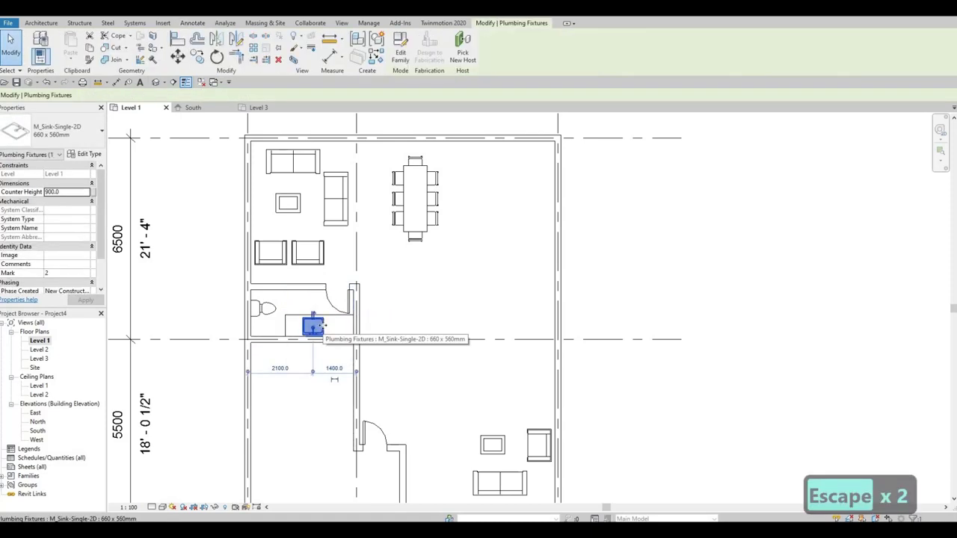
key(Right)
key(Right)
key(Right)
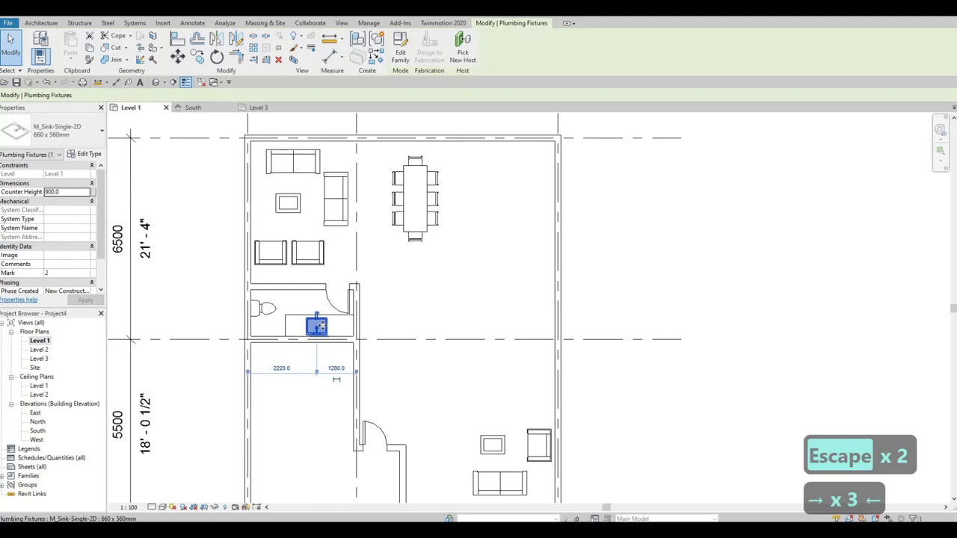
key(F1)
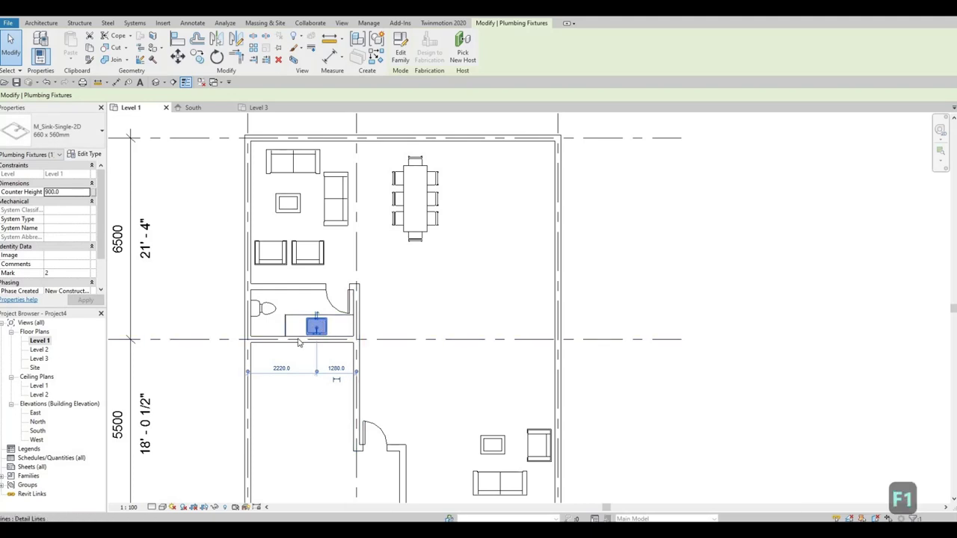
key(Escape)
key(Escape)
- Change the coffee table in the southeast seating area to the 0915 x 1830 x 0457mm type and rotate it 90 degrees
mouse_move(391, 280)
middle_down()
mouse_move(399, 274)
mouse_move(385, 315)
middle_up()
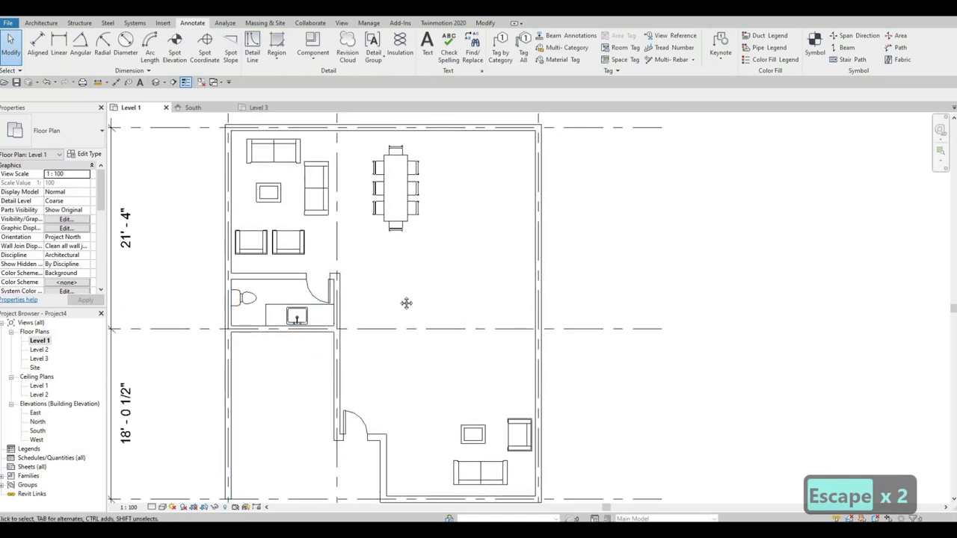
scroll(441, 299, down, 5)
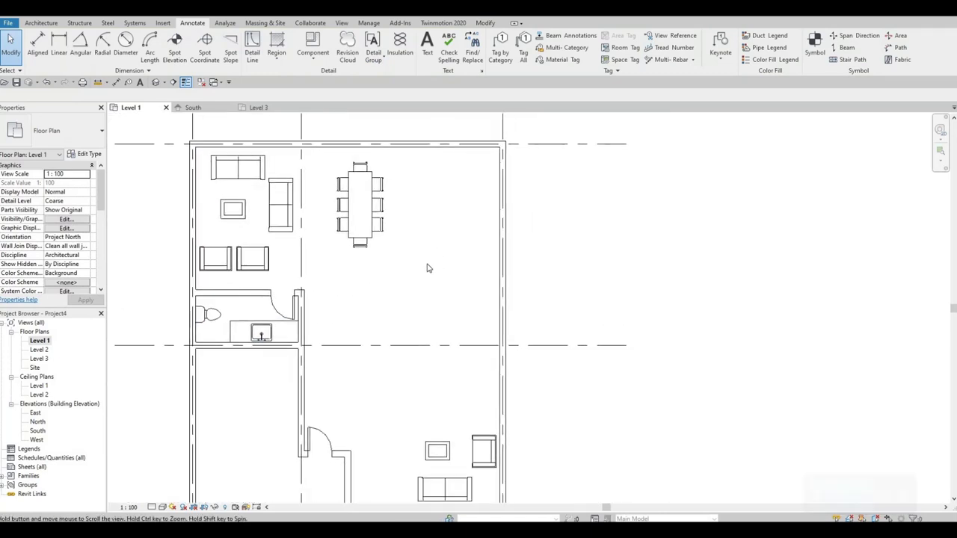
middle_drag(403, 295, 379, 337)
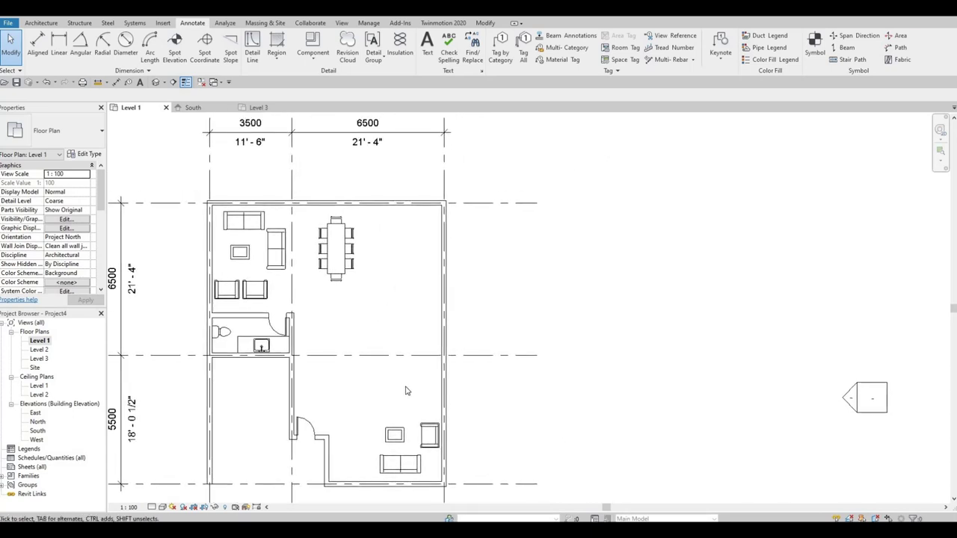
click(394, 433)
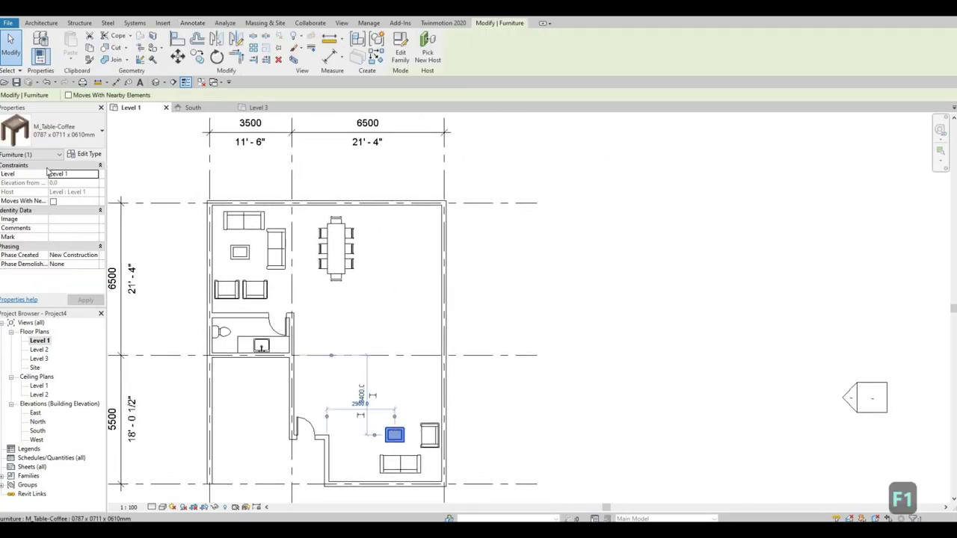
click(60, 130)
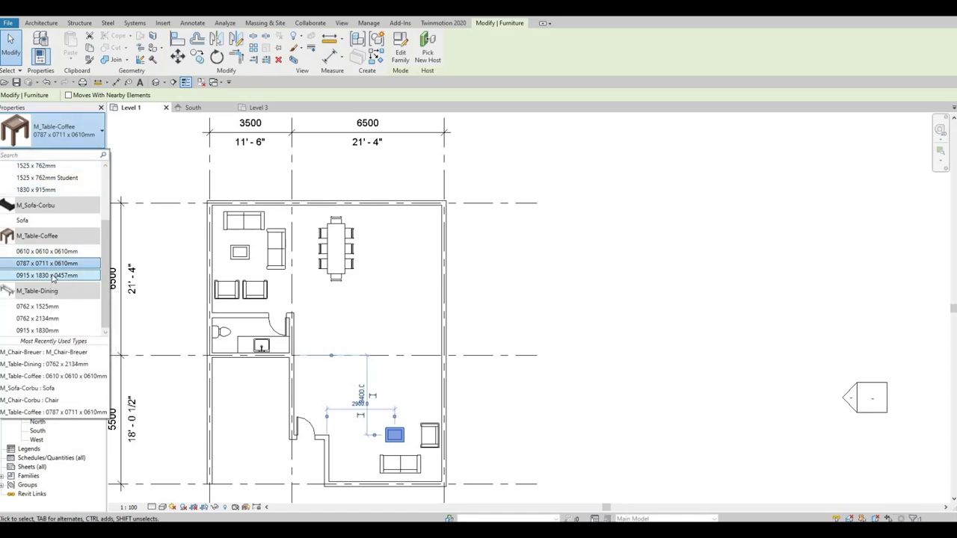
click(55, 276)
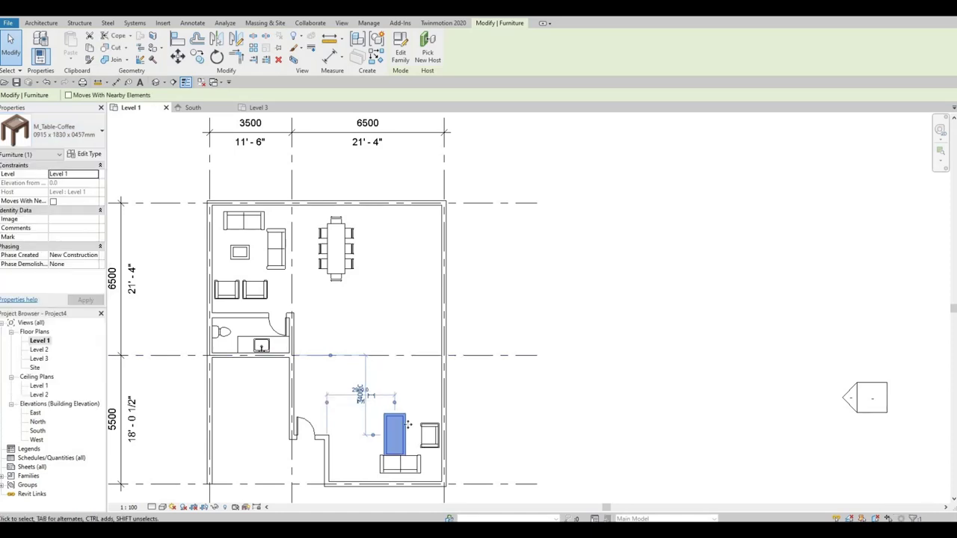
click(216, 58)
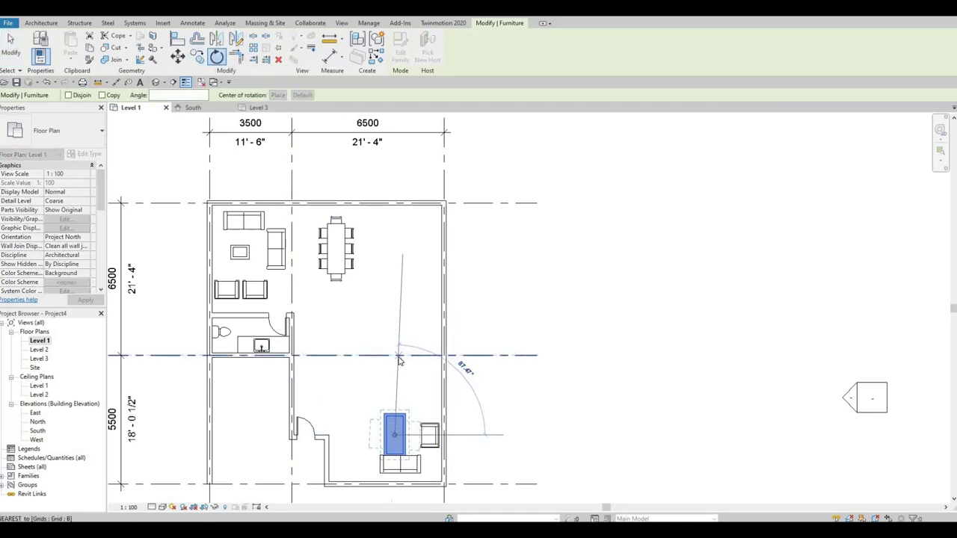
text(90)
key(Return)
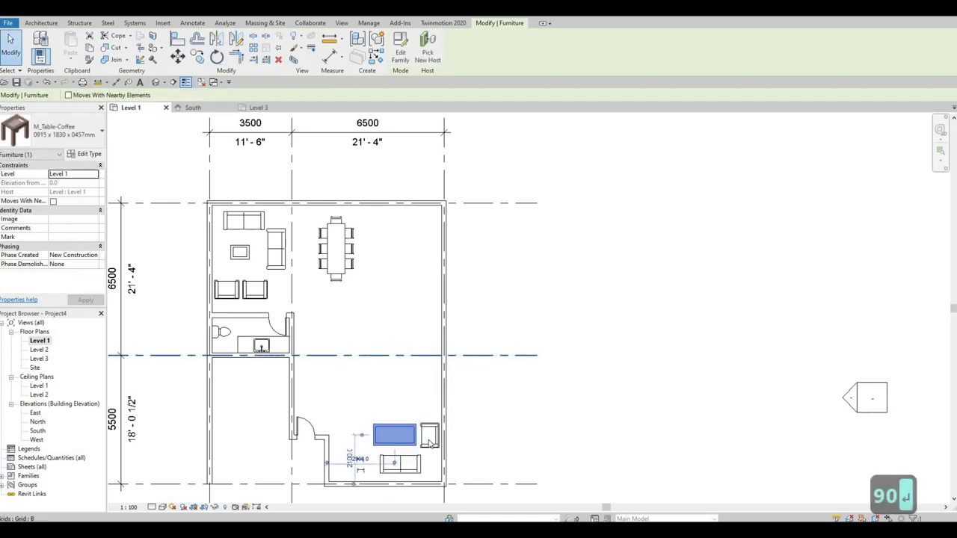
- Shift the sofa in the southeast seating area about 540 mm west and 60 mm south
scroll(426, 437, up, 3)
middle_drag(389, 478, 410, 420)
key(Escape)
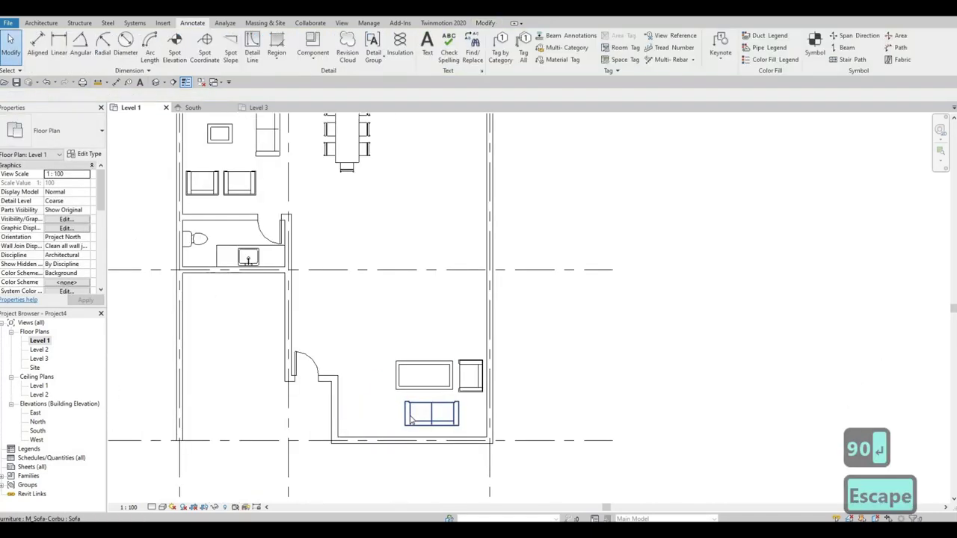
click(410, 420)
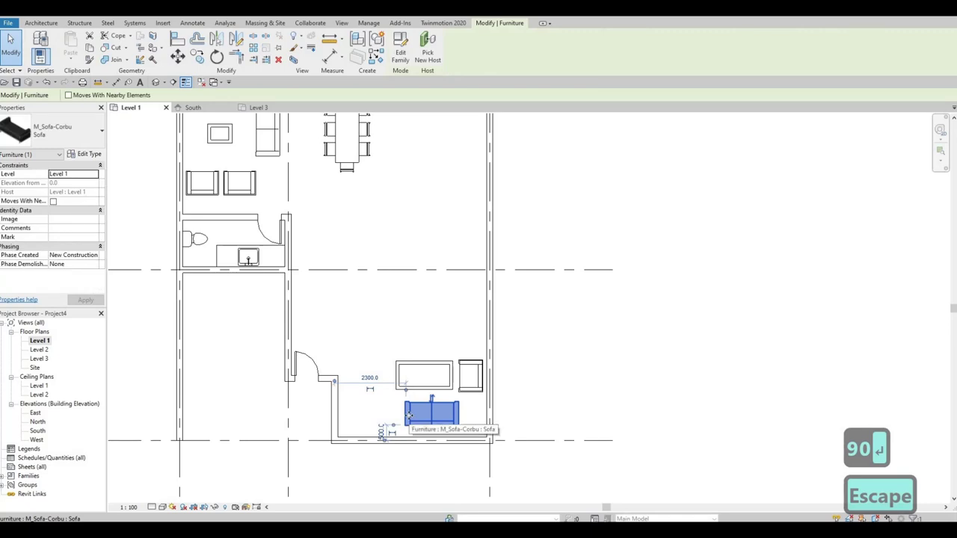
key(Left)
key(Left)
key(Left)
key(Left)
key(Left)
key(Left)
key(Left)
key(Left)
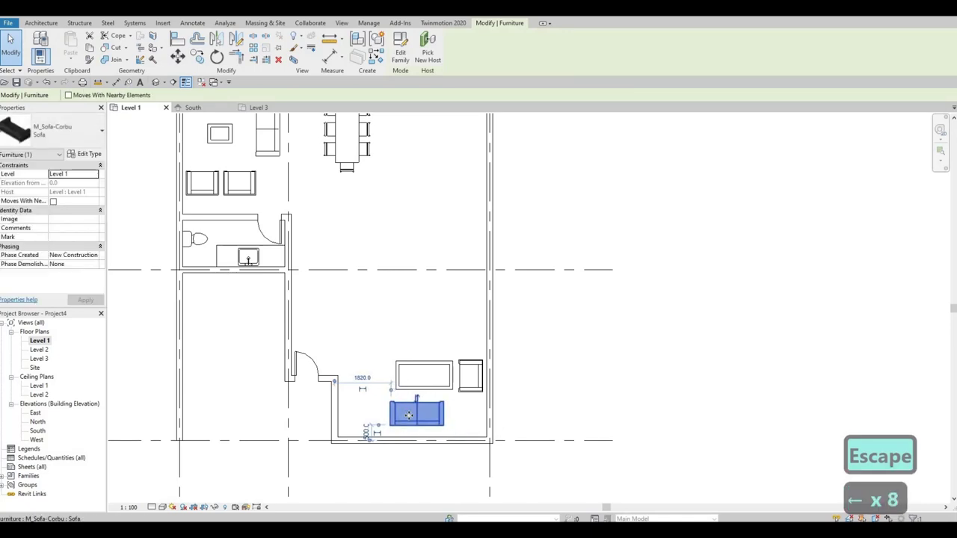
key(Down)
key(Left)
key(Escape)
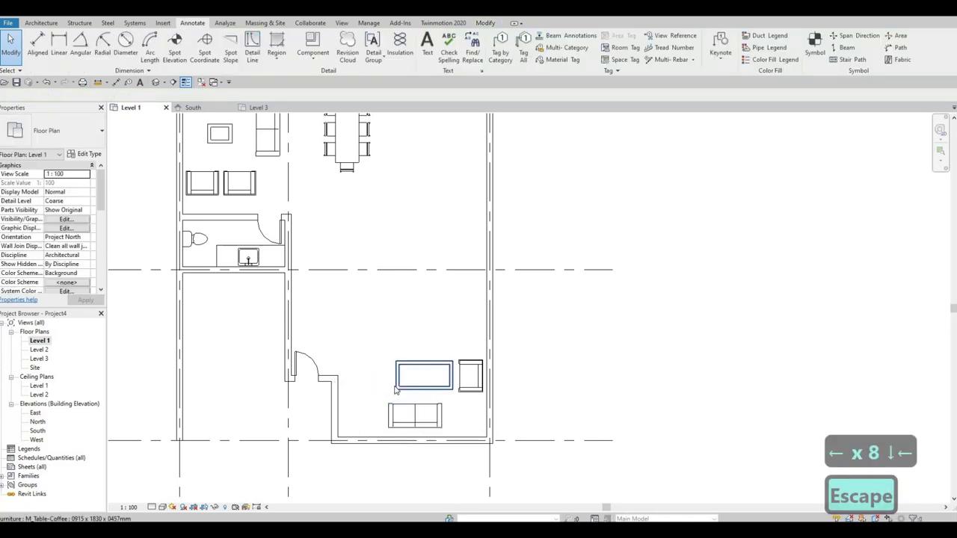
- Shift the large coffee table about 300 mm west and 120 mm south, centring it in front of the sofa
click(396, 386)
key(Left)
key(Left)
key(Left)
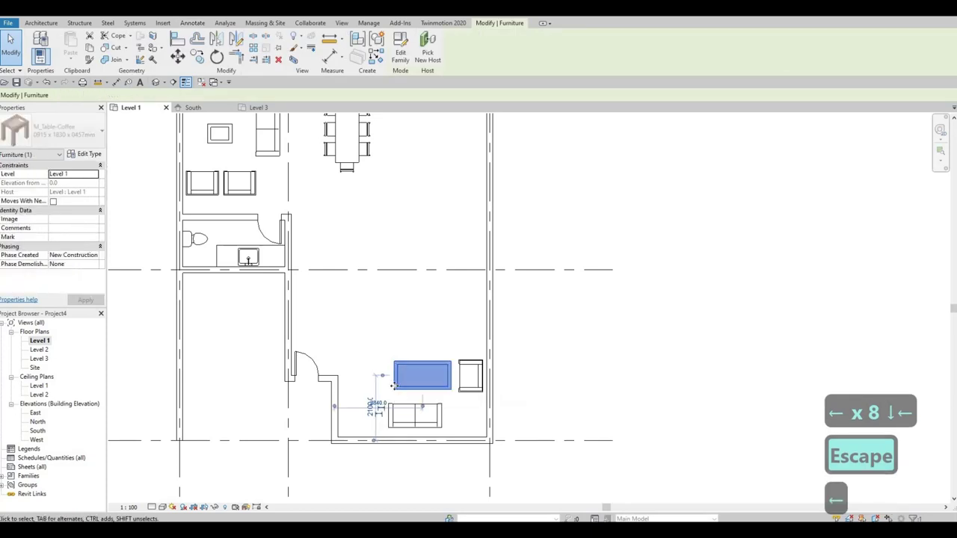
key(Left)
key(Down)
key(Down)
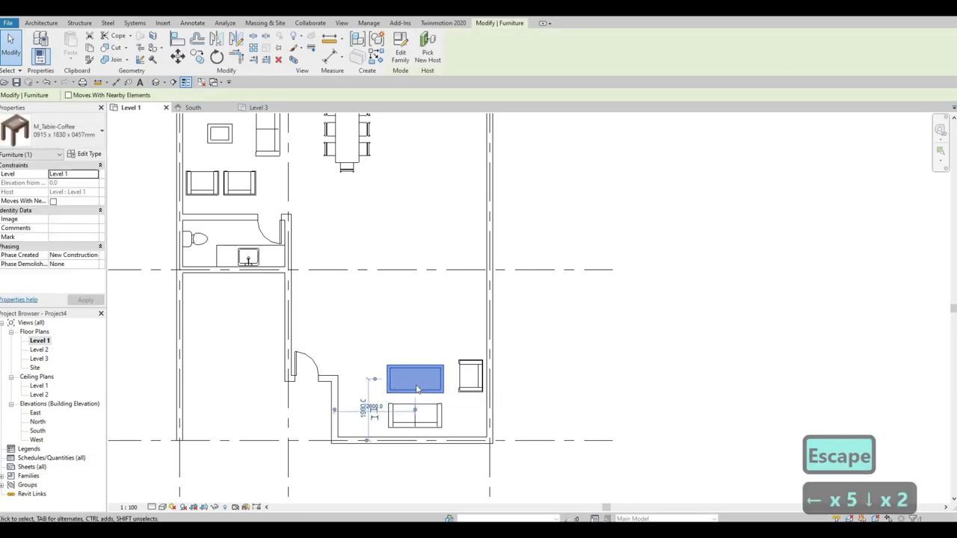
key(Escape)
key(Escape)
- Mirror a copy of the armchair beside the east wall about a drawn north-south axis through the large coffee table's centre
click(470, 376)
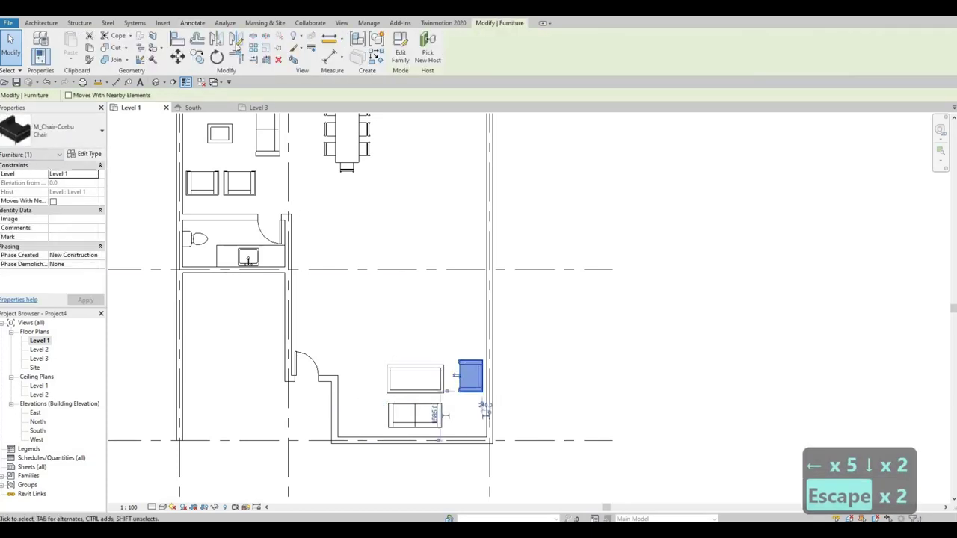
key(r)
key(o)
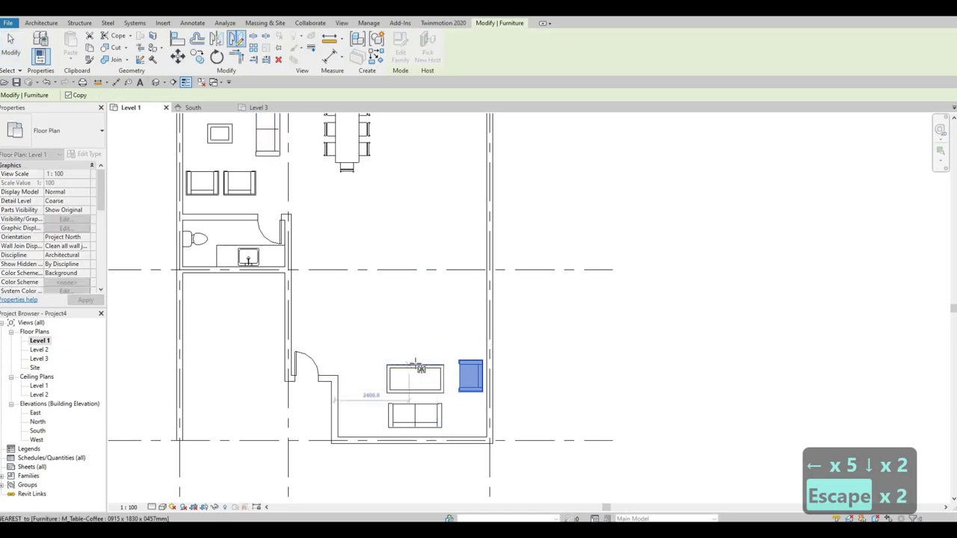
click(417, 400)
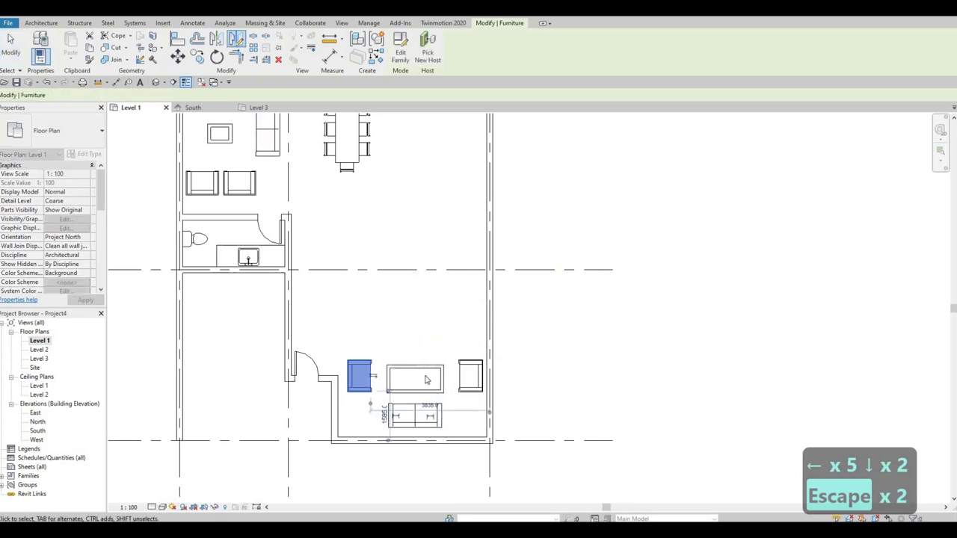
key(Escape)
key(Escape)
- Shift the mirrored armchair about 240 mm west and 480 mm south, beside the short west wall of the seating area
click(361, 385)
key(Left)
key(Left)
key(Down)
key(Down)
key(Down)
key(Left)
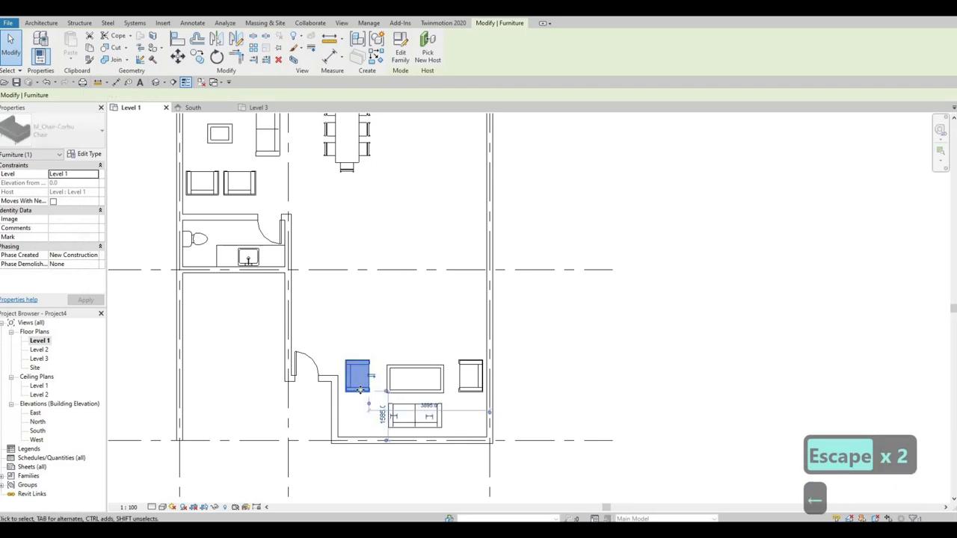
key(Left)
key(Down)
key(Down)
key(Down)
key(Down)
key(Down)
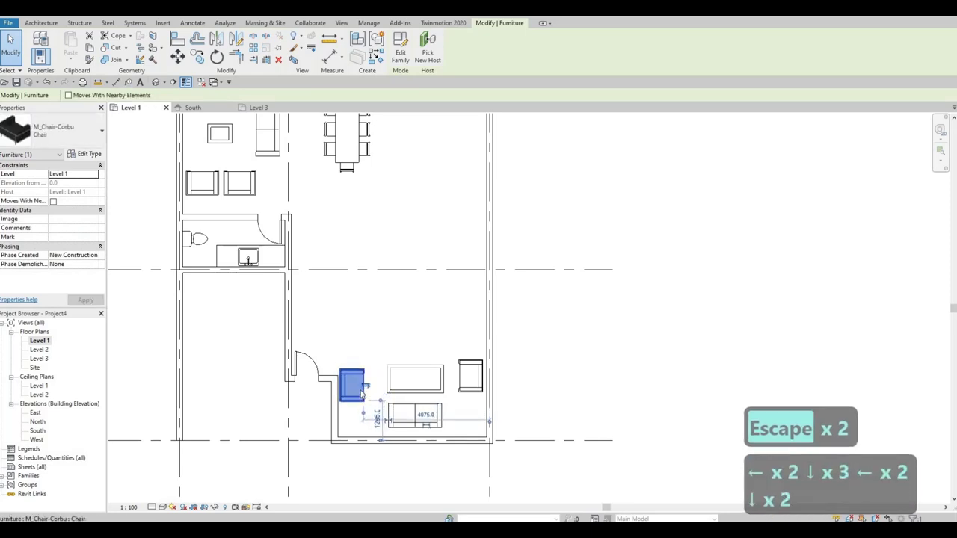
key(Escape)
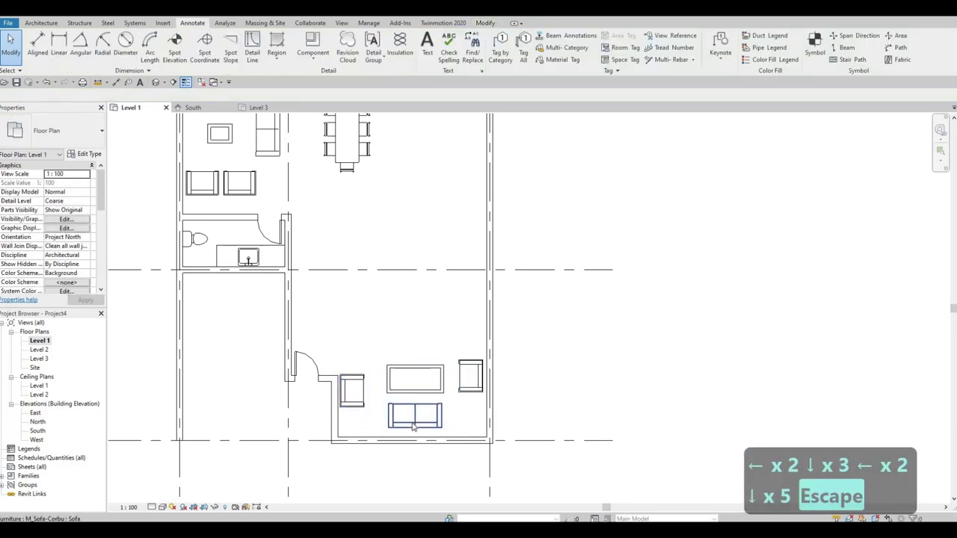
- Shift the sofa in the southeast seating area about 180 mm west and 180 mm south, closer to the south wall
click(411, 418)
key(Left)
key(Left)
key(Down)
key(Down)
key(Down)
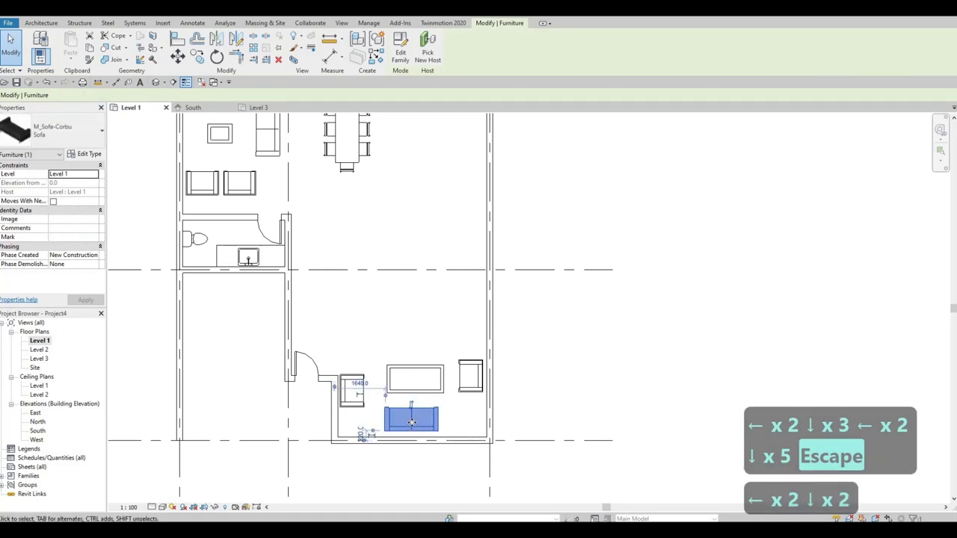
key(Left)
key(Escape)
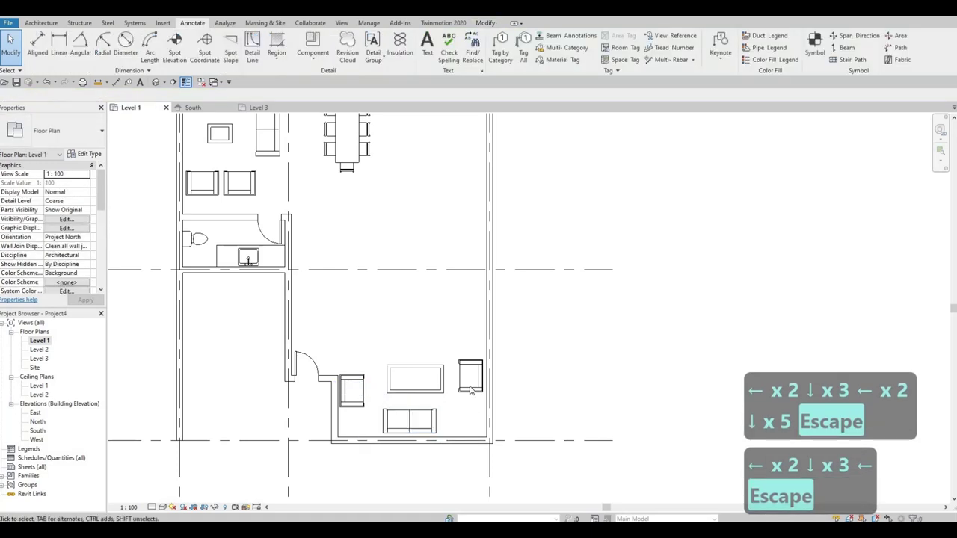
- Shift the armchair beside the east wall about 420 mm south and 60 mm east, level with the armchair across the table
click(469, 384)
key(Down)
key(Down)
key(Down)
key(Down)
key(Down)
key(Down)
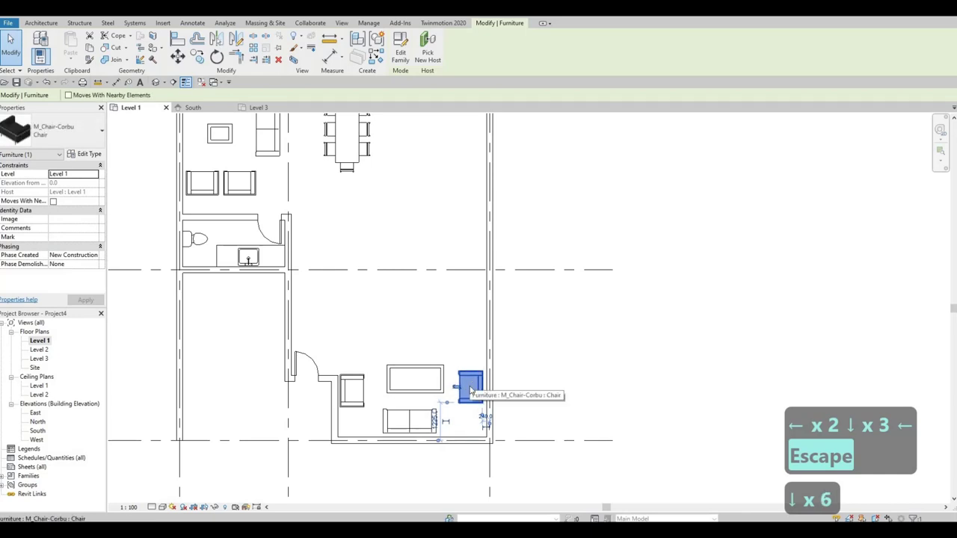
key(Right)
key(Down)
key(Left)
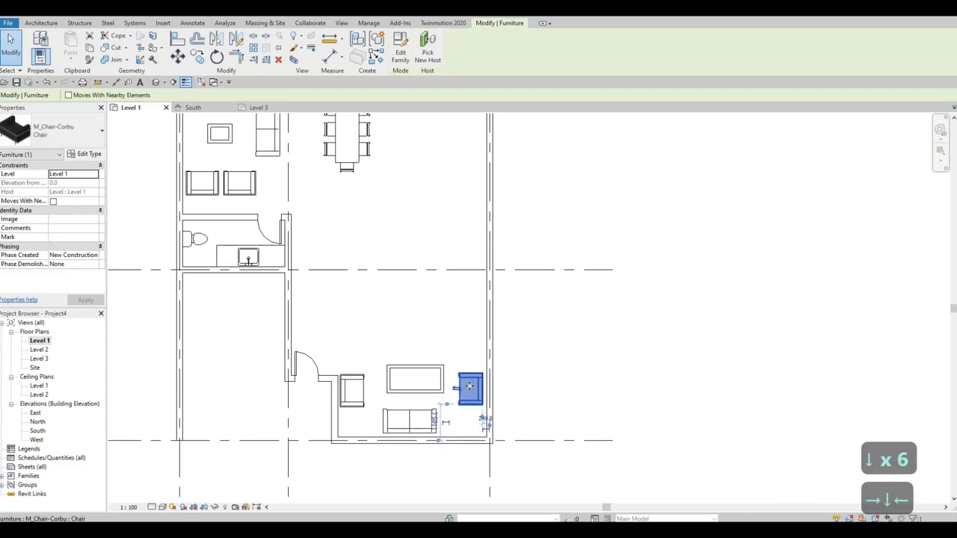
key(Right)
key(Escape)
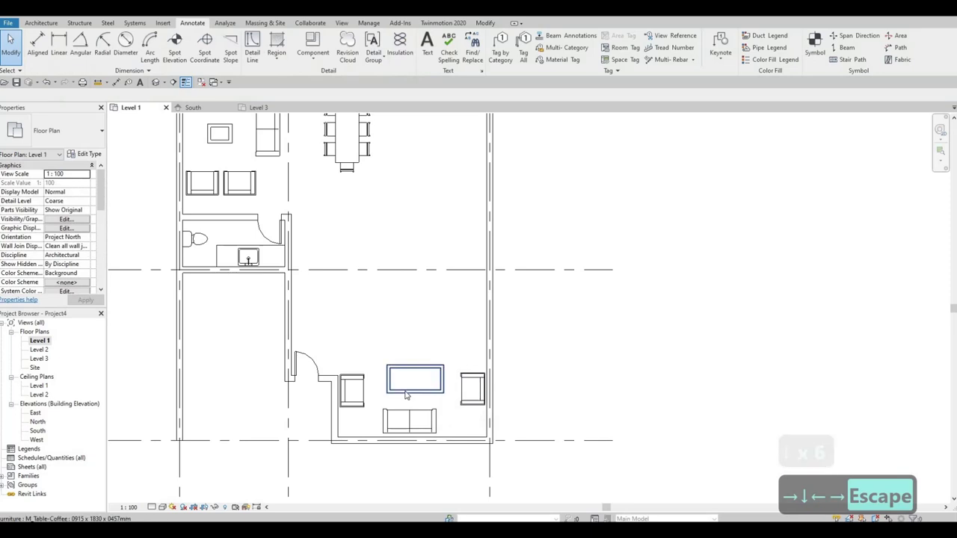
- Shift the large coffee table about 60 mm west and 300 mm south, between the two armchairs
click(404, 387)
key(Left)
key(Down)
key(Down)
key(Down)
key(Down)
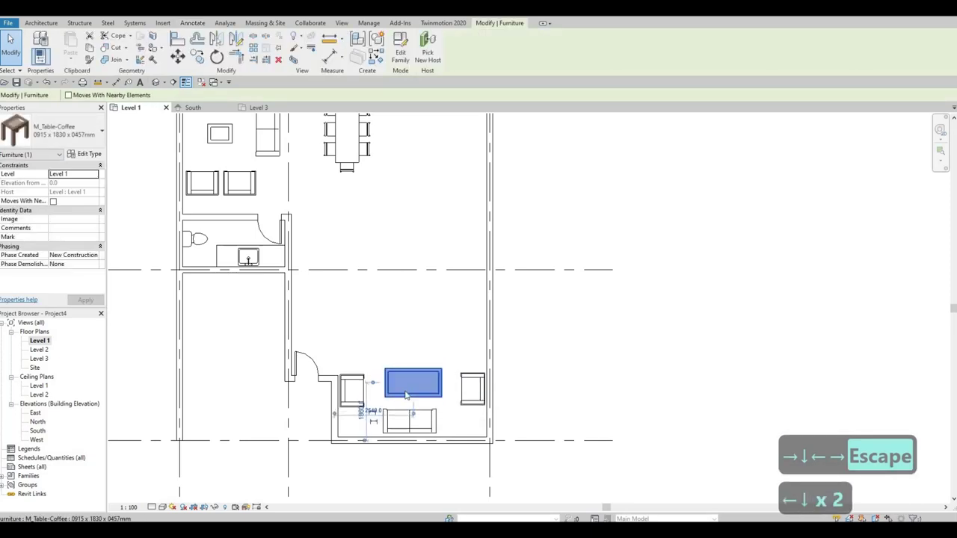
key(Down)
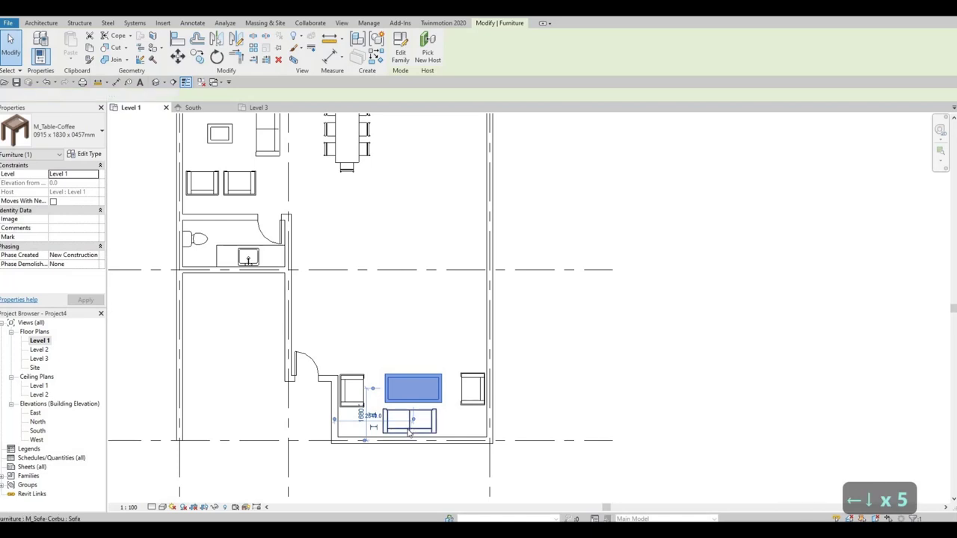
- Nudge the southeast sofa about 60 mm further south, against the south wall
click(409, 427)
key(Down)
key(Down)
key(Up)
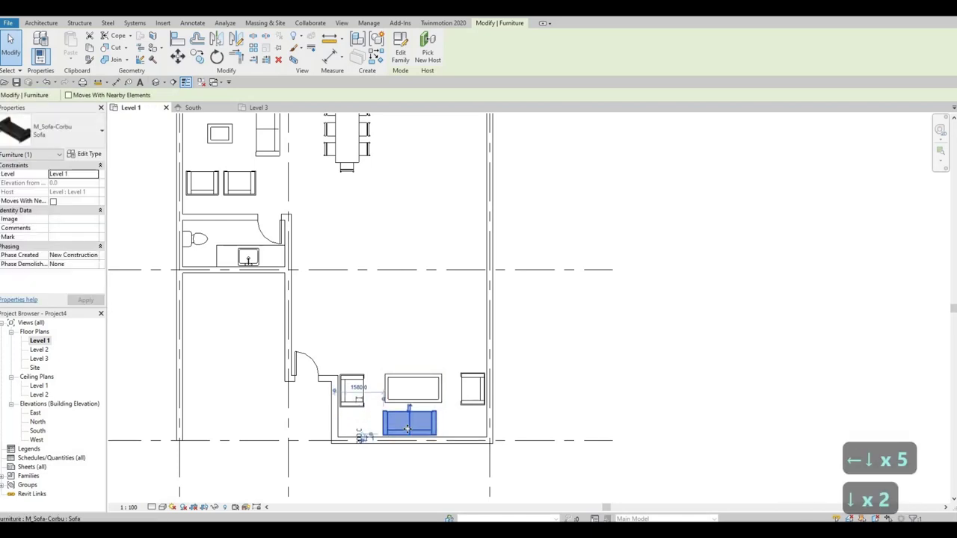
key(Escape)
key(Escape)
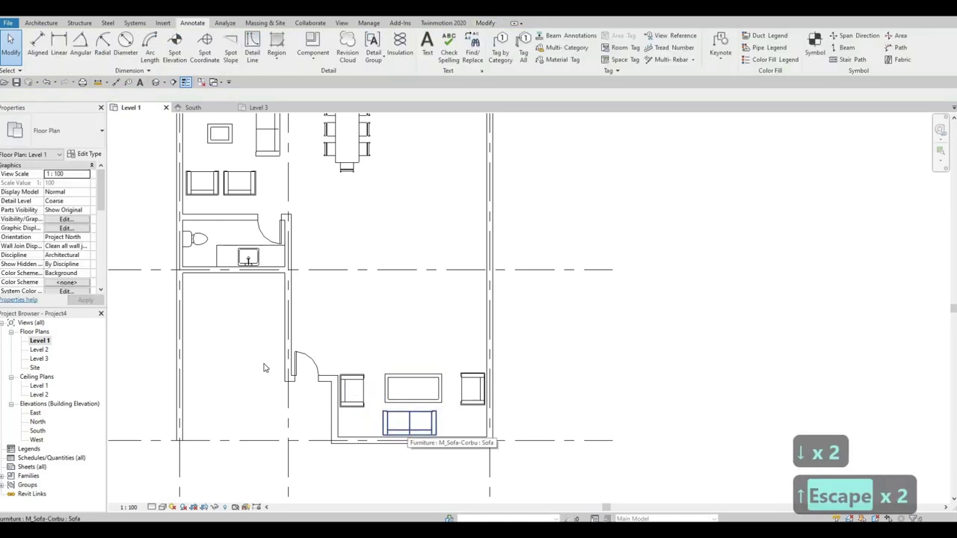
- Shift the two armchairs in the northwest seating area together about 320 mm south, towards the bathroom wall
key(F1)
middle_drag(346, 265, 423, 357)
scroll(340, 293, up, 2)
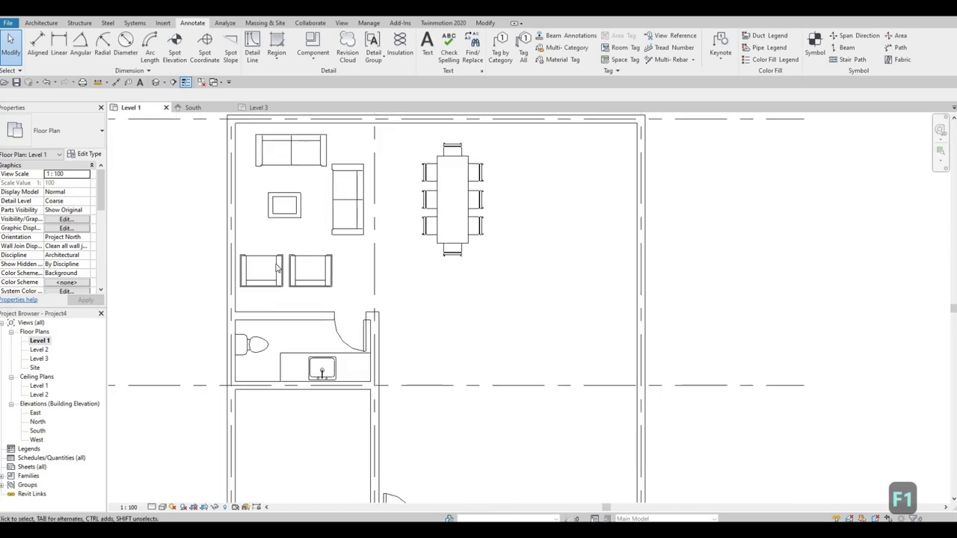
drag(261, 255, 261, 256)
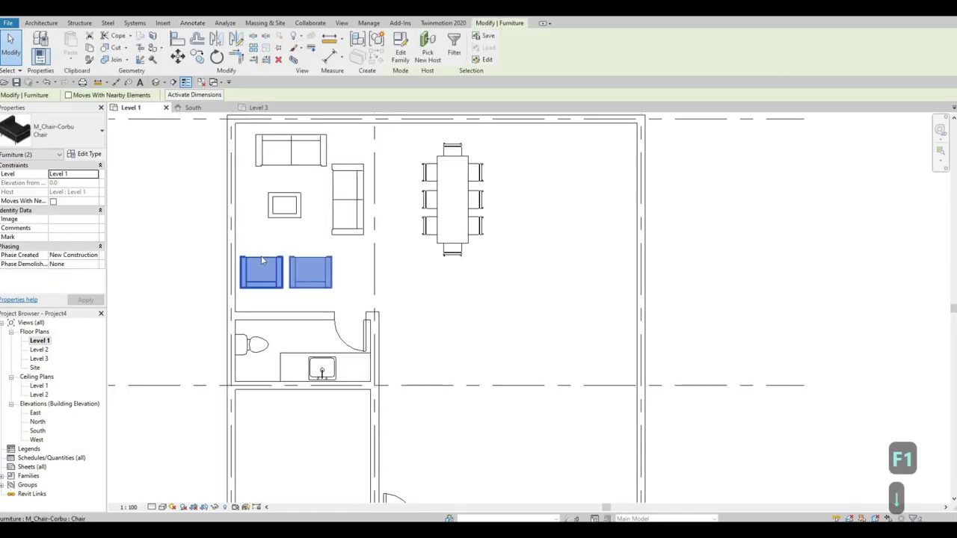
key(Down)
key(Down)
key(Down)
key(Down)
key(Down)
key(Down)
key(Down)
key(Down)
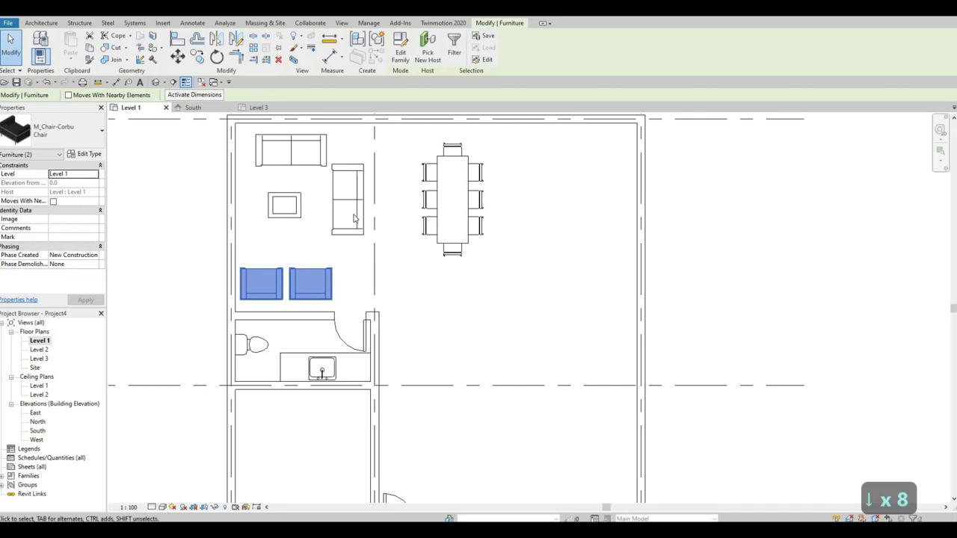
key(Escape)
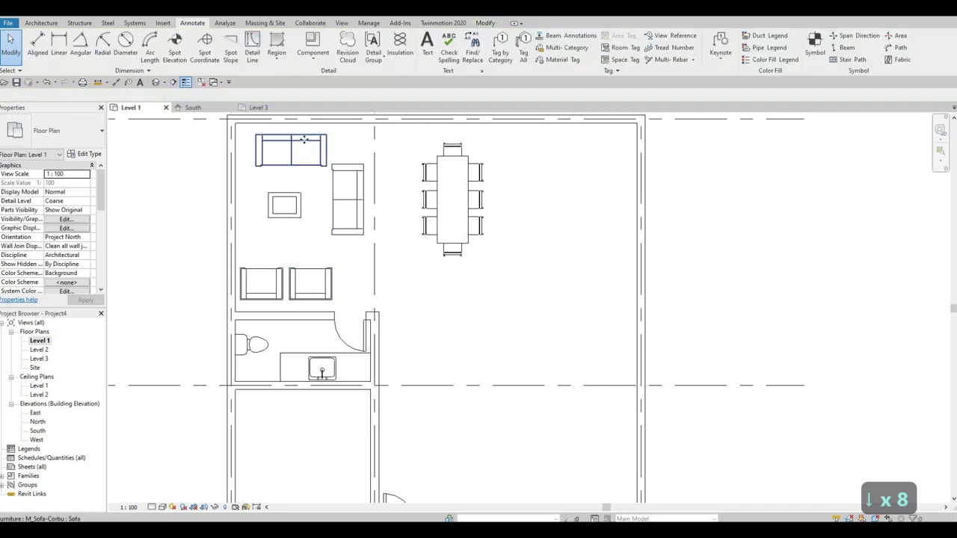
- Shift the sofa beside the north wall about 240 mm north, against the wall
click(305, 139)
key(Up)
key(Up)
key(Up)
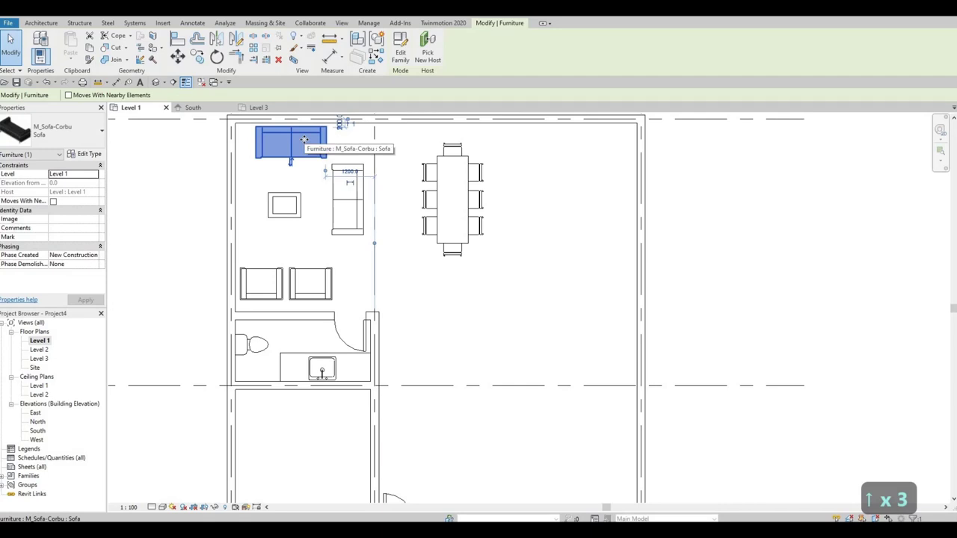
key(Up)
key(Up)
key(Up)
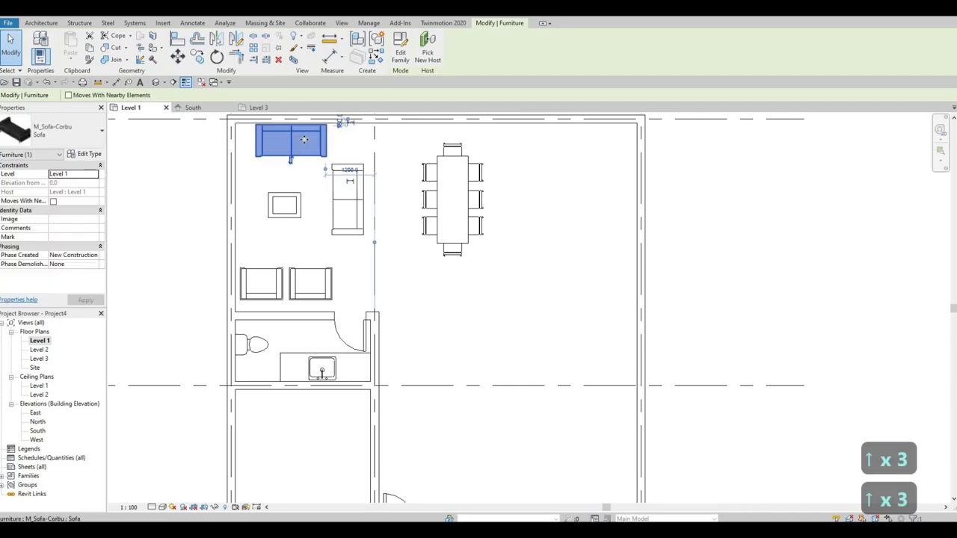
- Shift the east sofa of the northwest seating area about 240 mm east, up to the middle vertical gridline
click(360, 214)
key(Right)
key(Right)
key(Right)
key(Right)
key(Right)
key(Right)
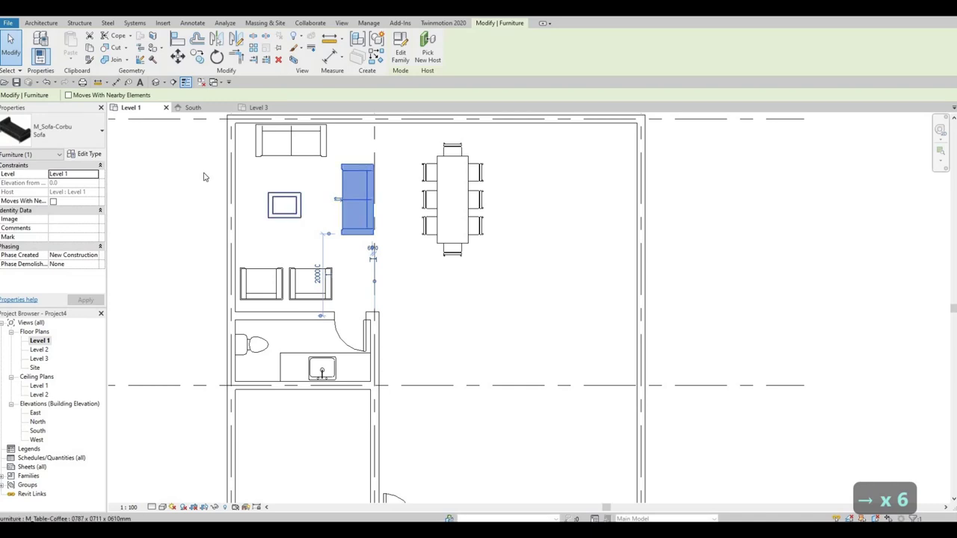
- Change the northwest coffee table to the 0915 x 1830 x 0457mm type and shift it 80 mm east and 120 mm south
click(297, 212)
click(59, 131)
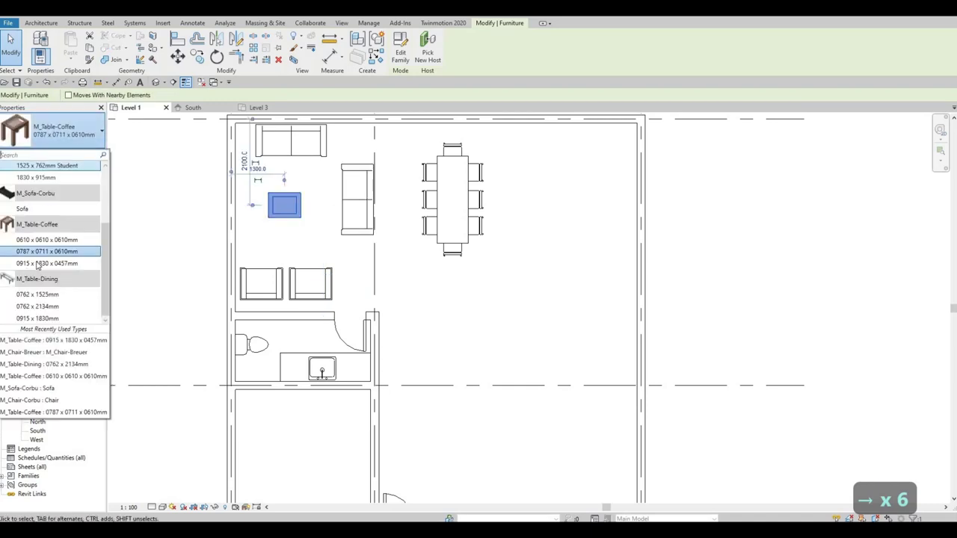
click(38, 263)
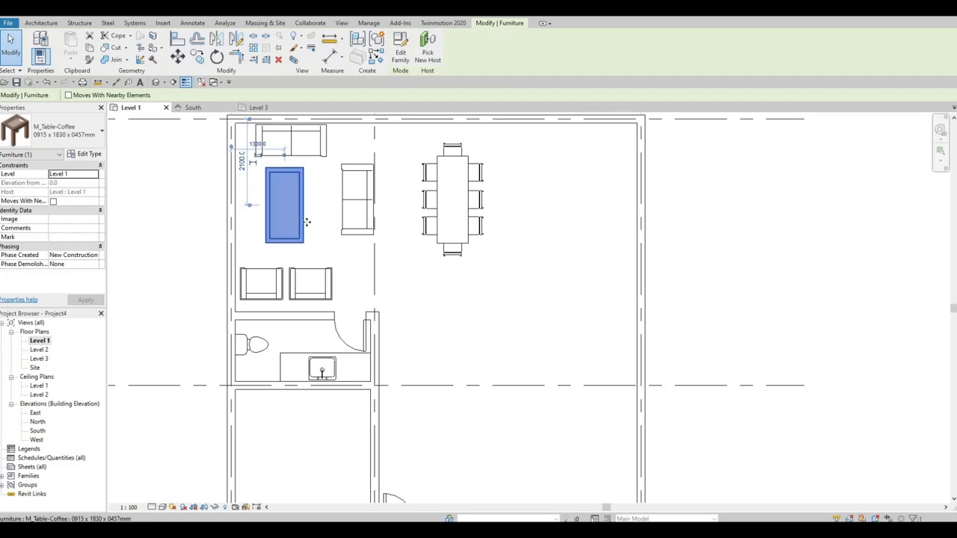
key(Down)
key(Down)
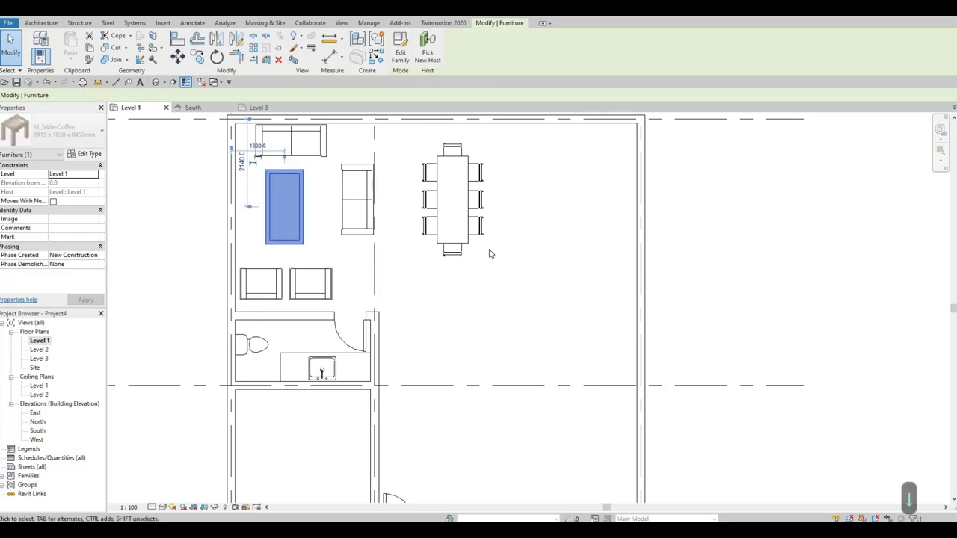
key(Right)
key(Right)
key(Down)
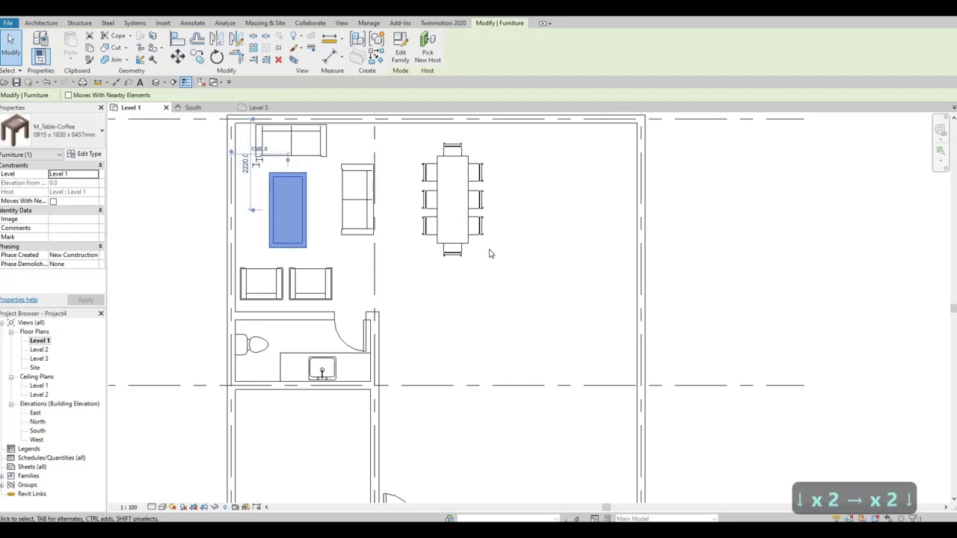
key(Escape)
key(Escape)
key(Escape)
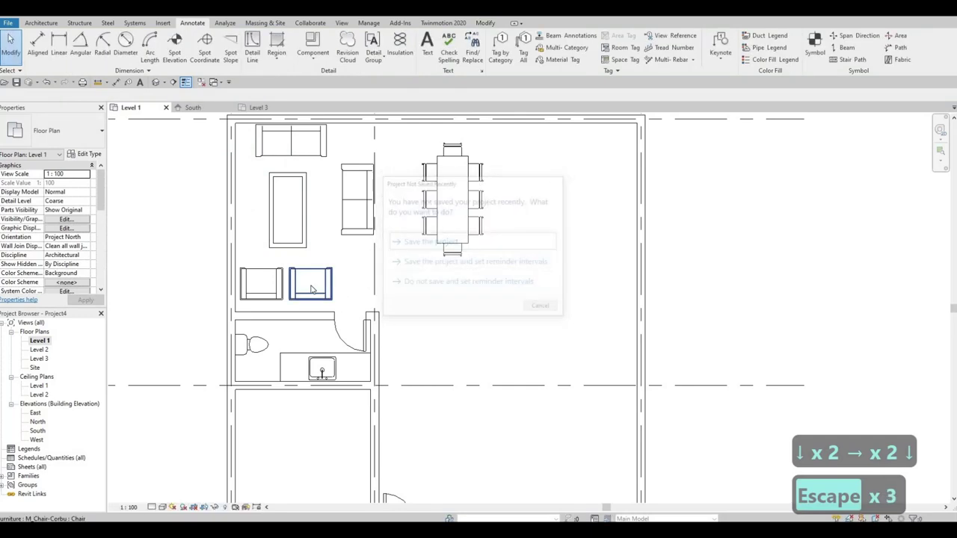
- Shift the pair of northwest armchairs another 120 mm or so south, closer to the bathroom's north wall
click(257, 270)
key(Down)
key(Down)
key(Down)
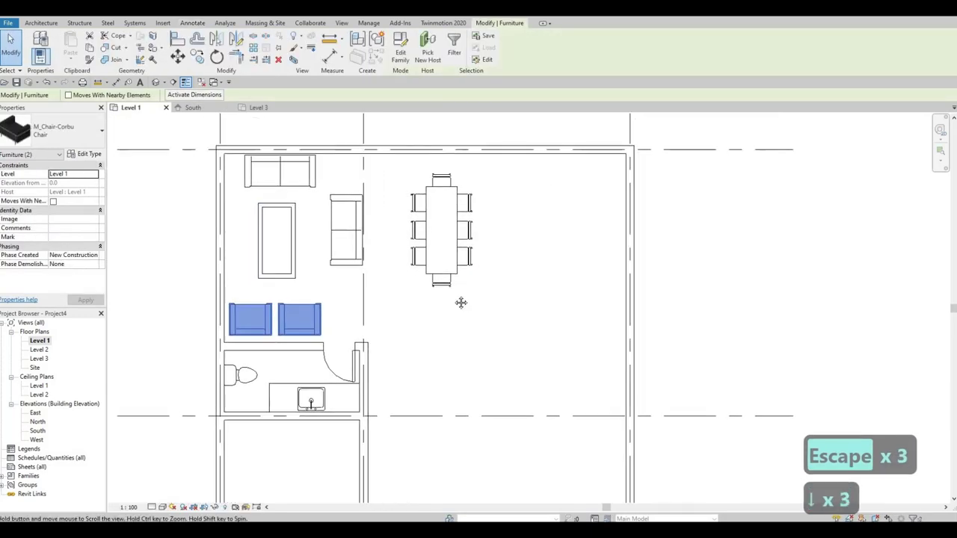
key(Escape)
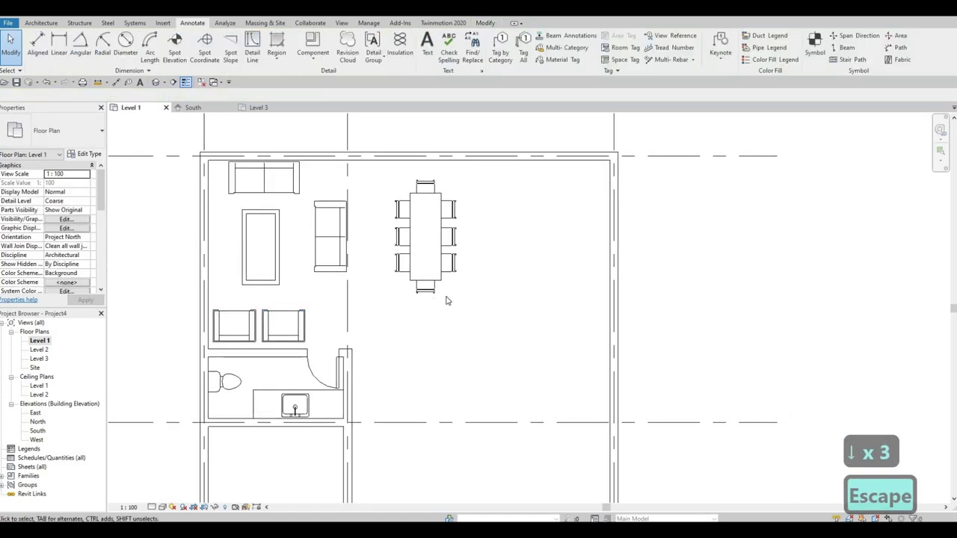
scroll(442, 335, down, 2)
middle_drag(441, 335, 474, 282)
scroll(455, 278, down, 2)
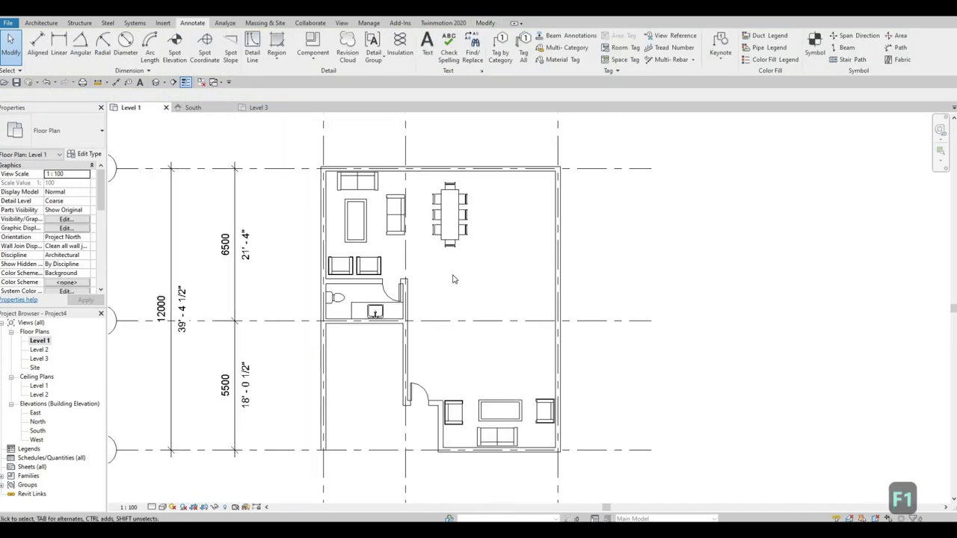